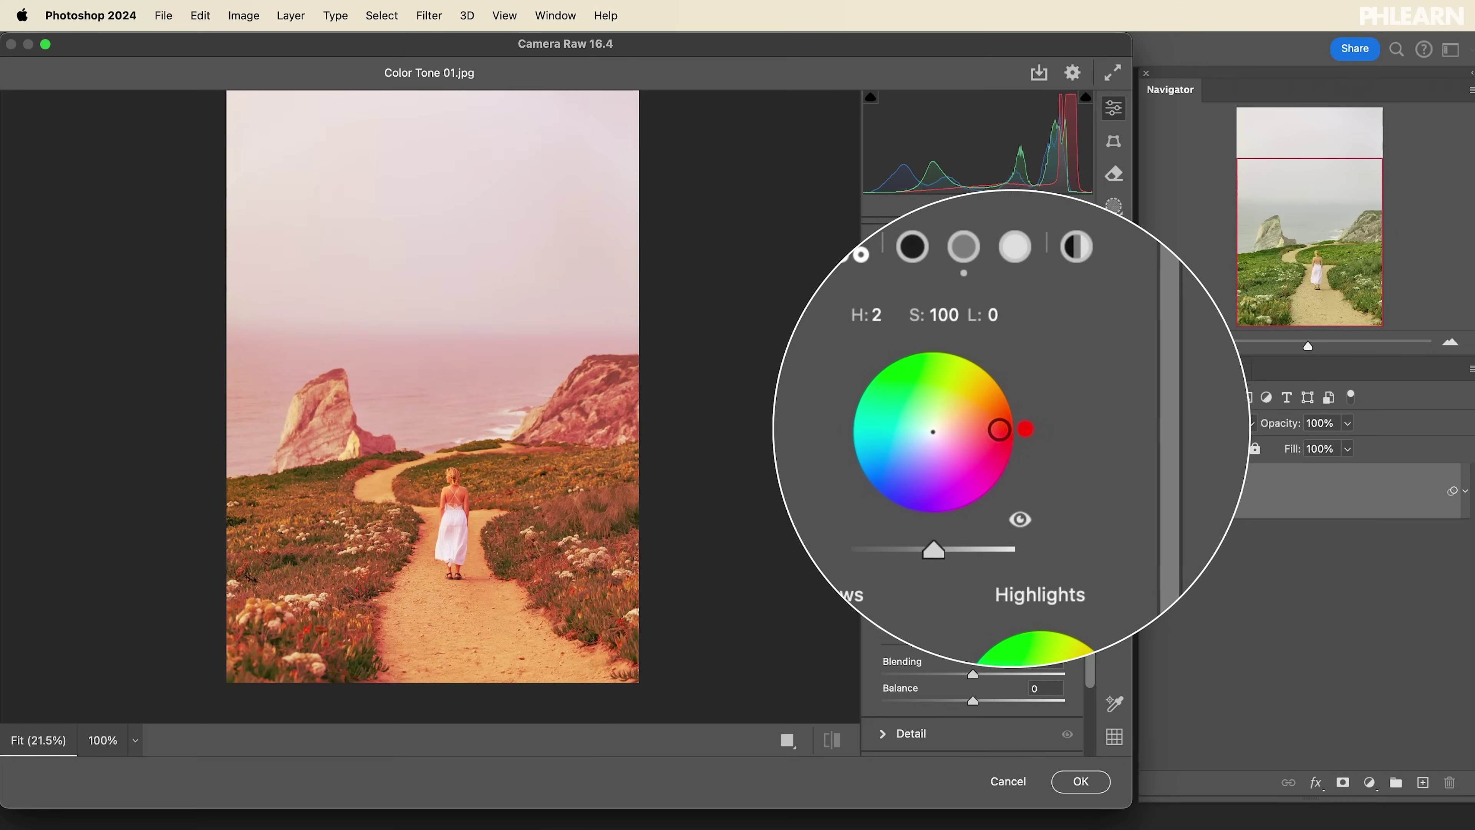
pyautogui.moveTo(999, 430); pyautogui.dragTo(950, 442)
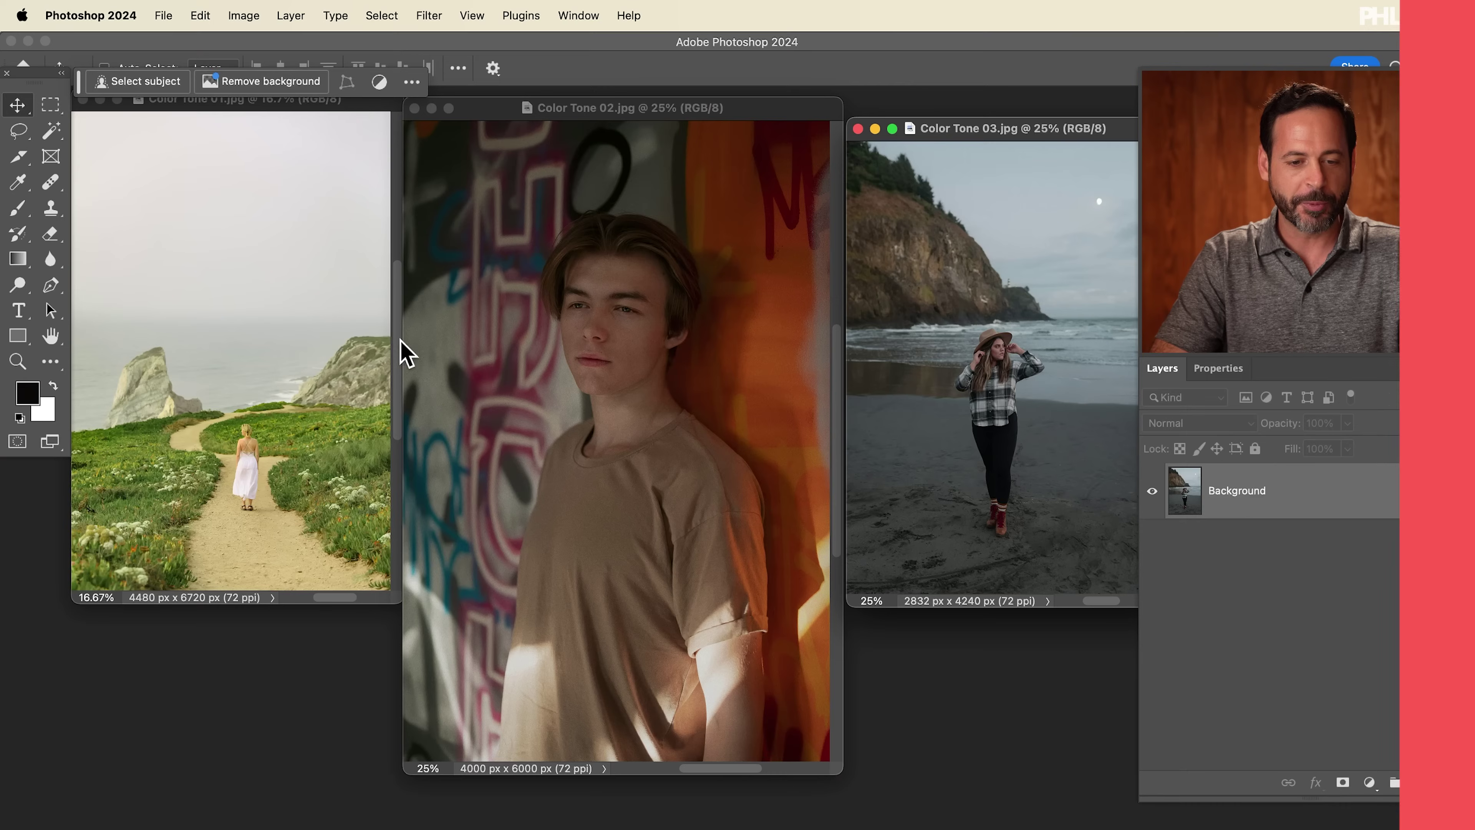
# Bring Color Tone 01.jpg to the front in full screen mode and fit the image to the screen.
pyautogui.click(351, 115)
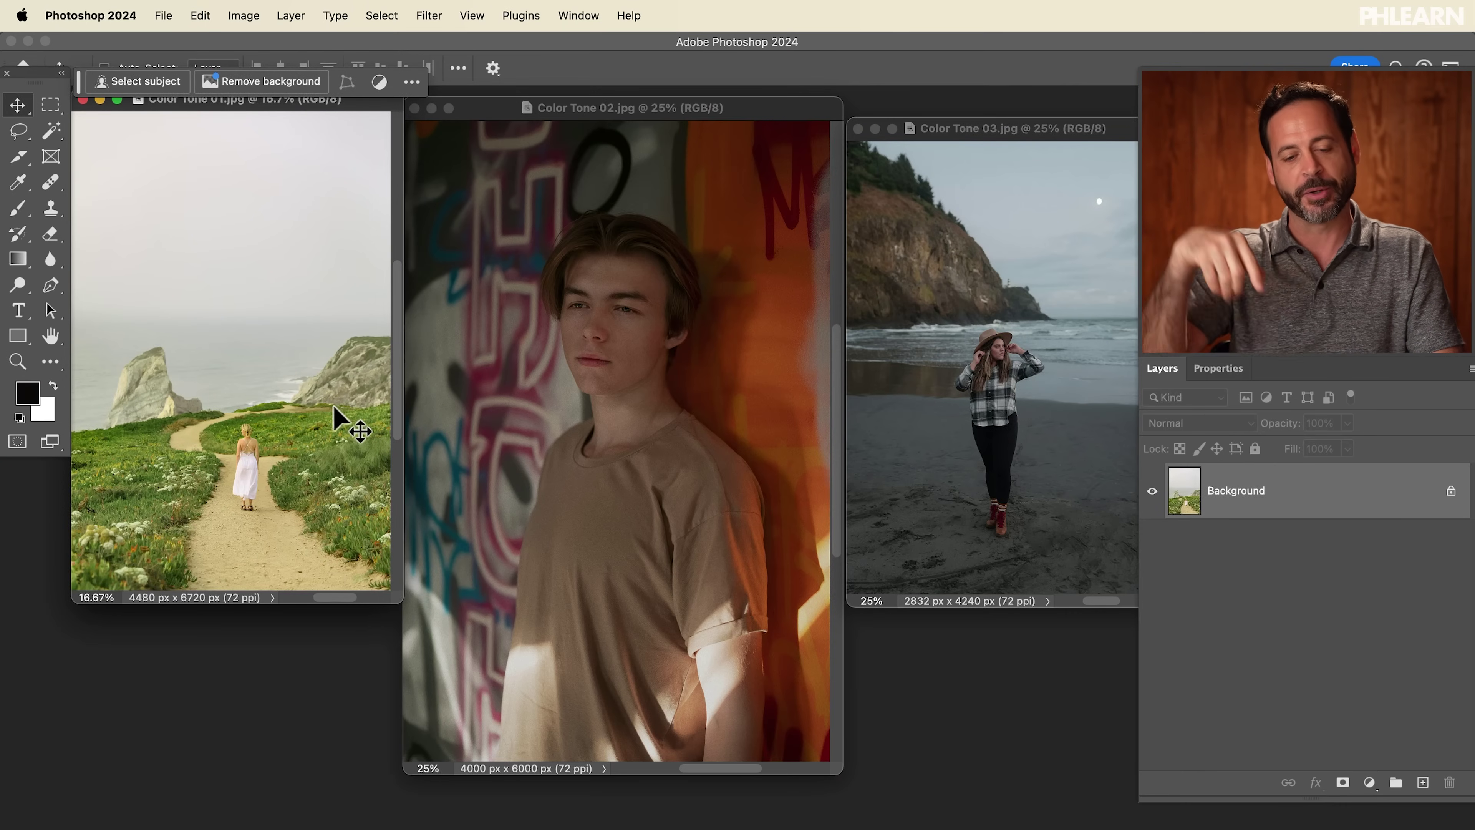
pyautogui.press('f')
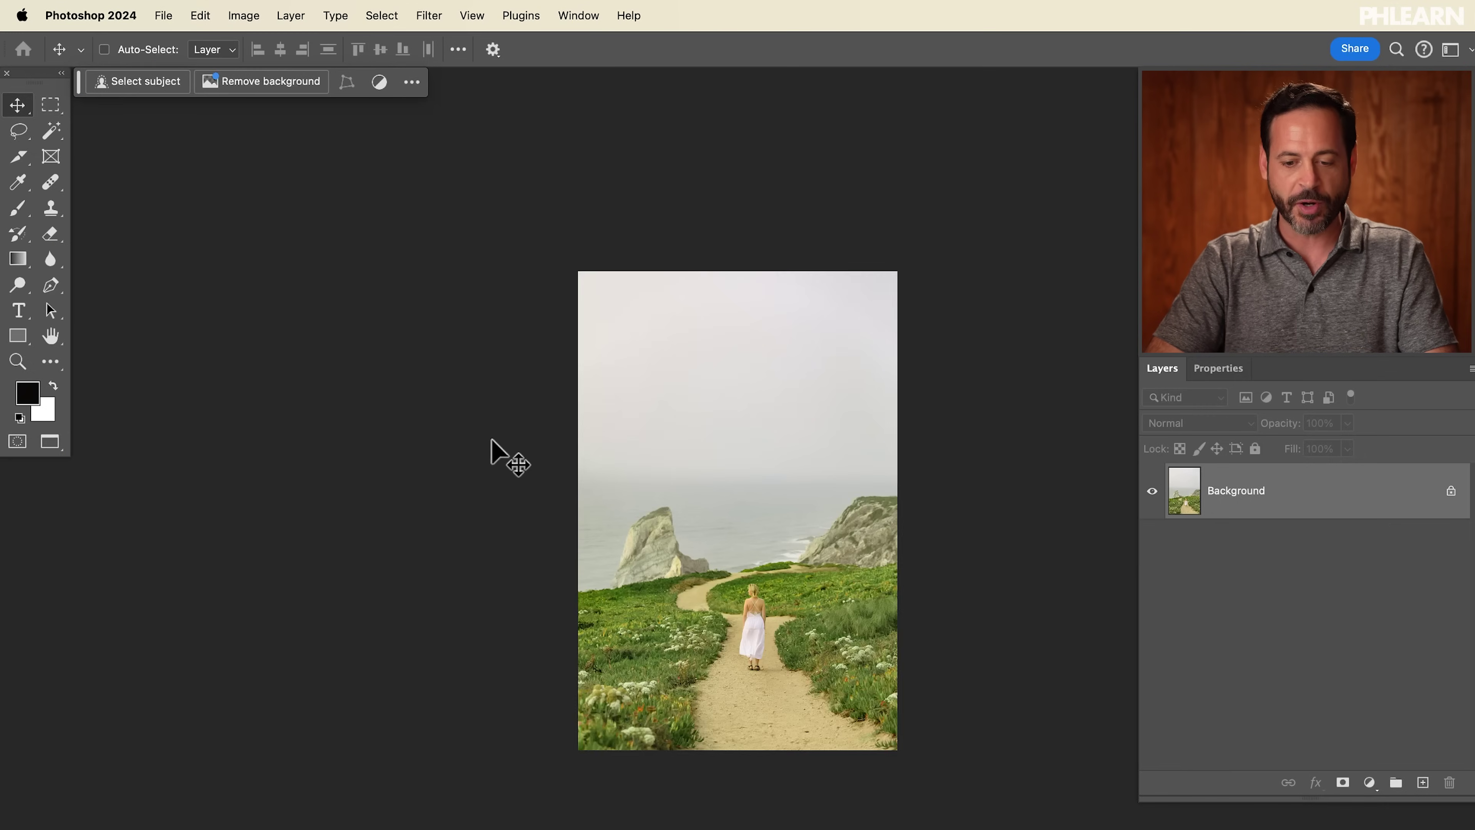
pyautogui.press('super+plus')
pyautogui.press('super+plus')
pyautogui.press('super+plus')
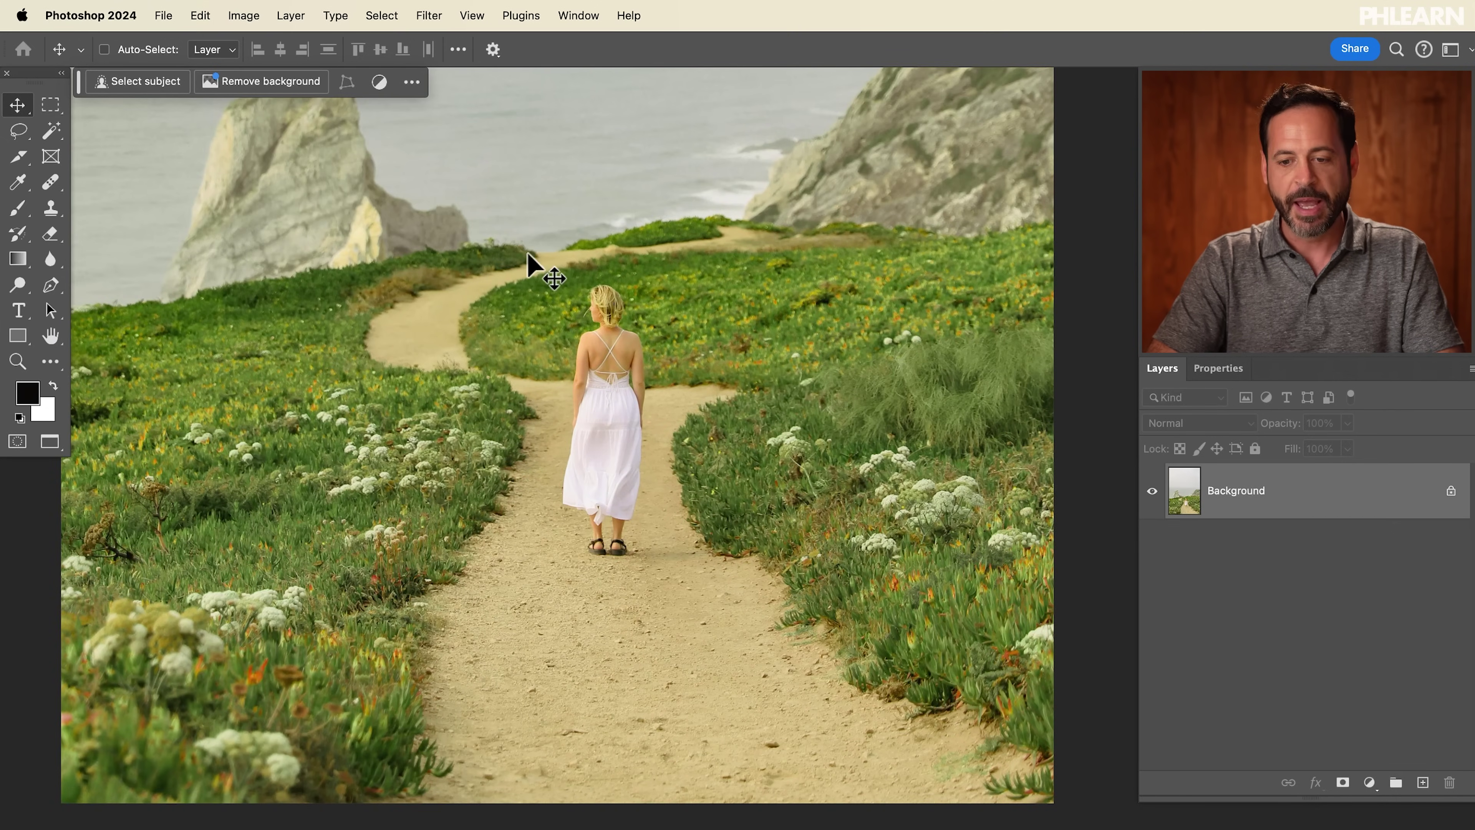
pyautogui.press('super+0')
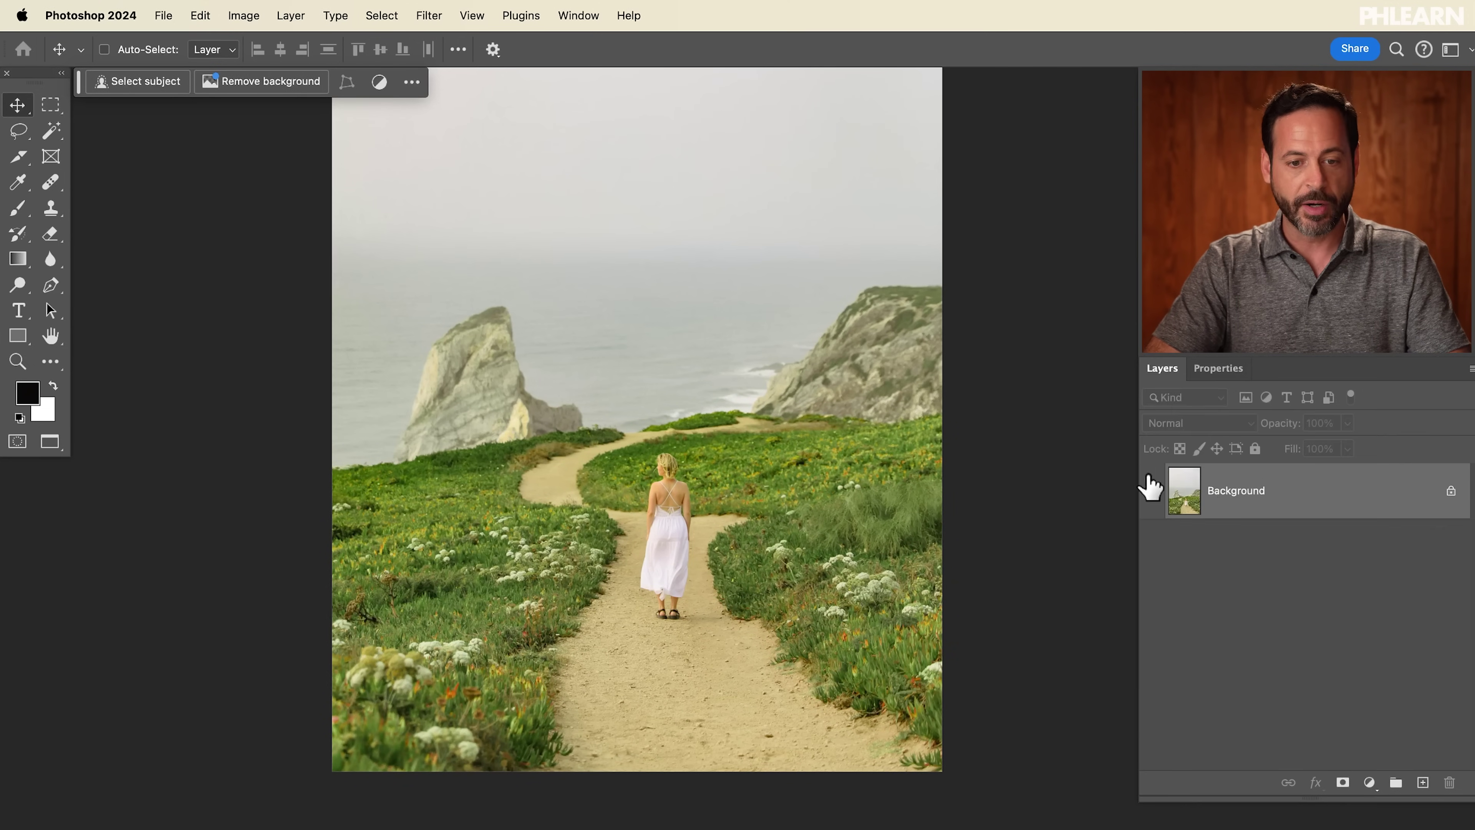
# Convert the Background layer to a smart object and open the Camera Raw Filter on it.
pyautogui.click(292, 17)
pyautogui.moveTo(360, 348)
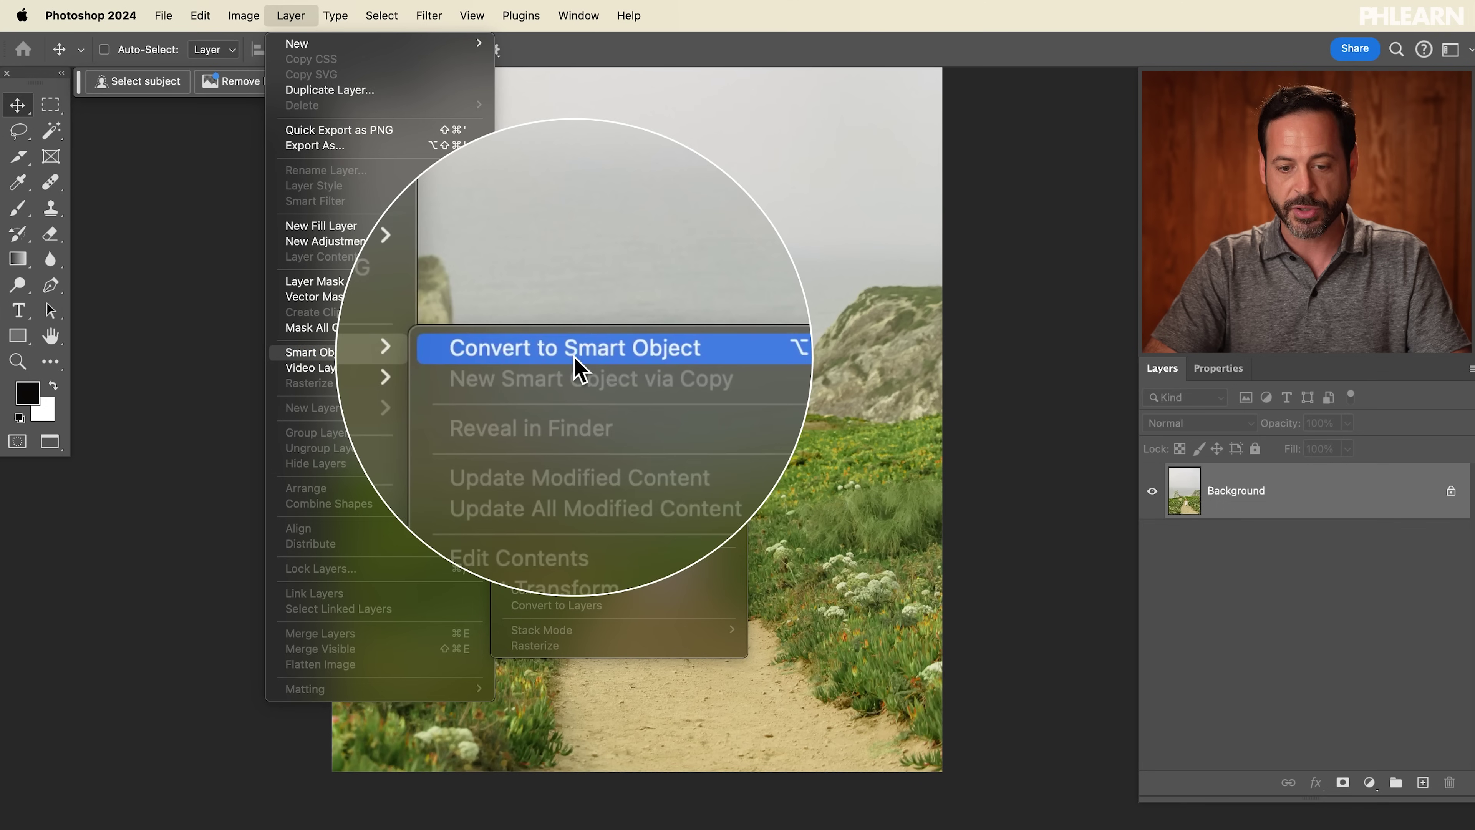
pyautogui.click(575, 366)
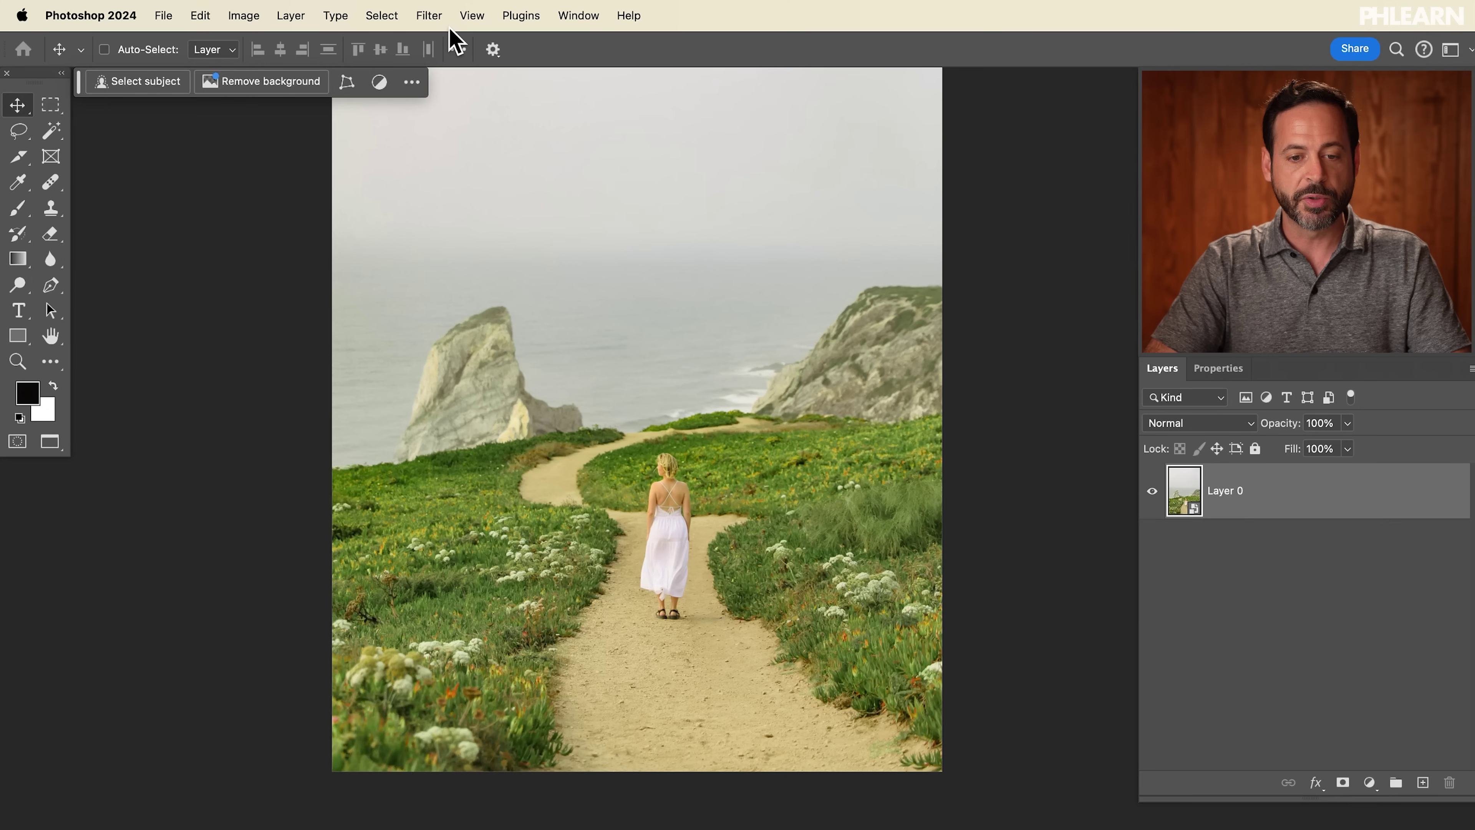
pyautogui.click(430, 16)
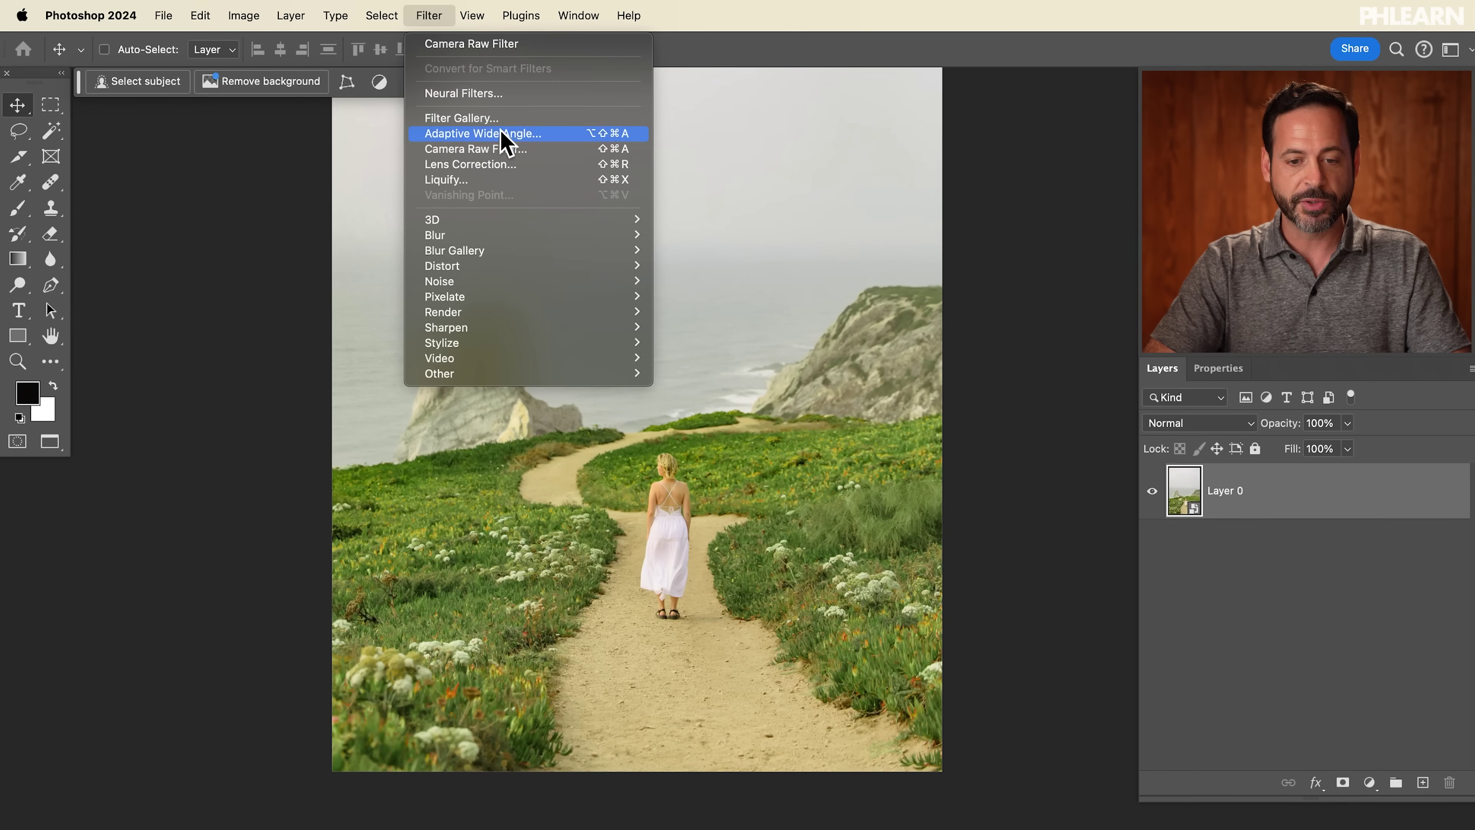
pyautogui.click(507, 152)
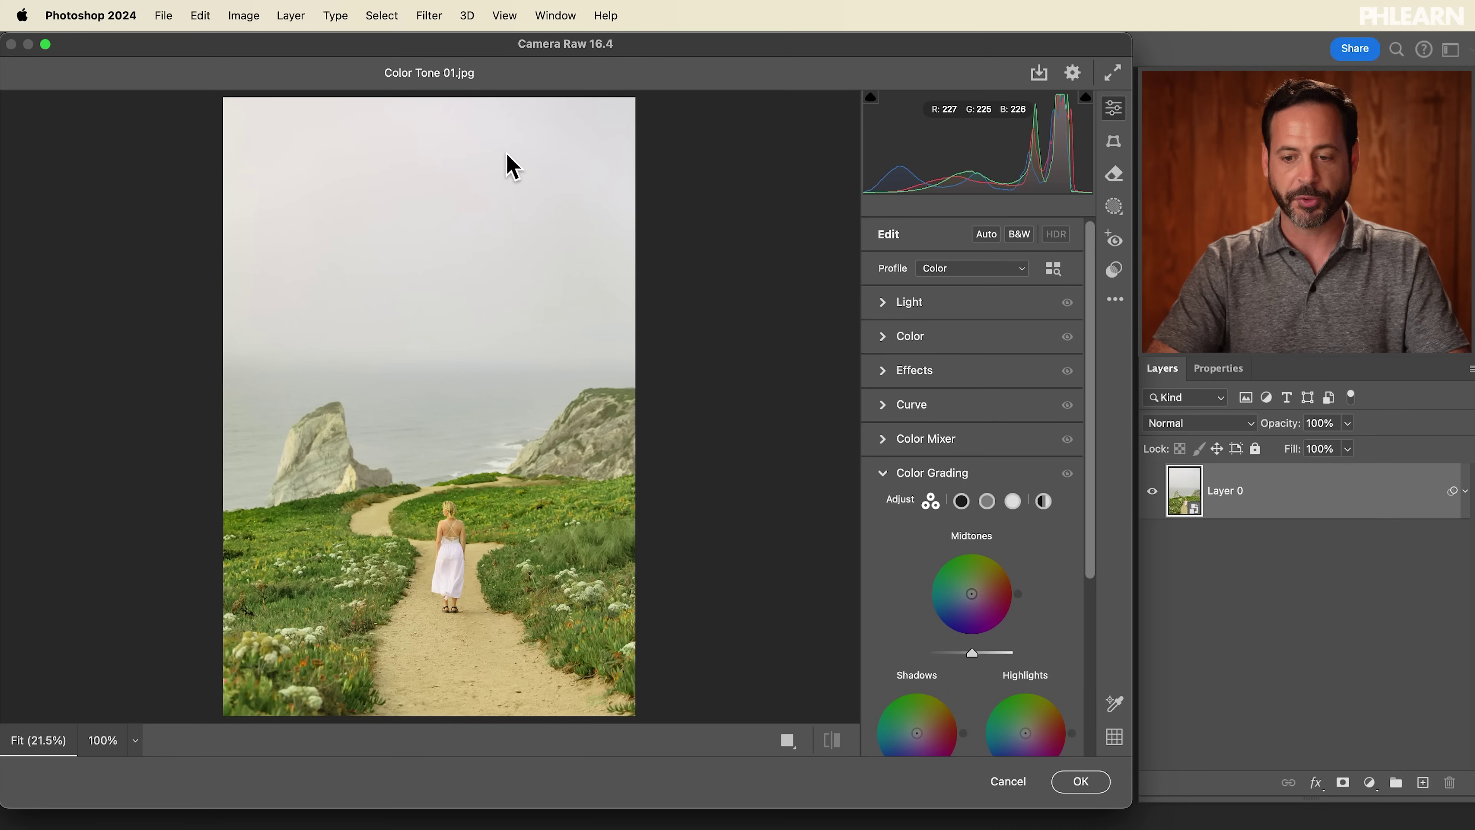
# Examine the settings in the Light, Color, Effects and Curve sections of the Camera Raw edit controls.
pyautogui.click(895, 303)
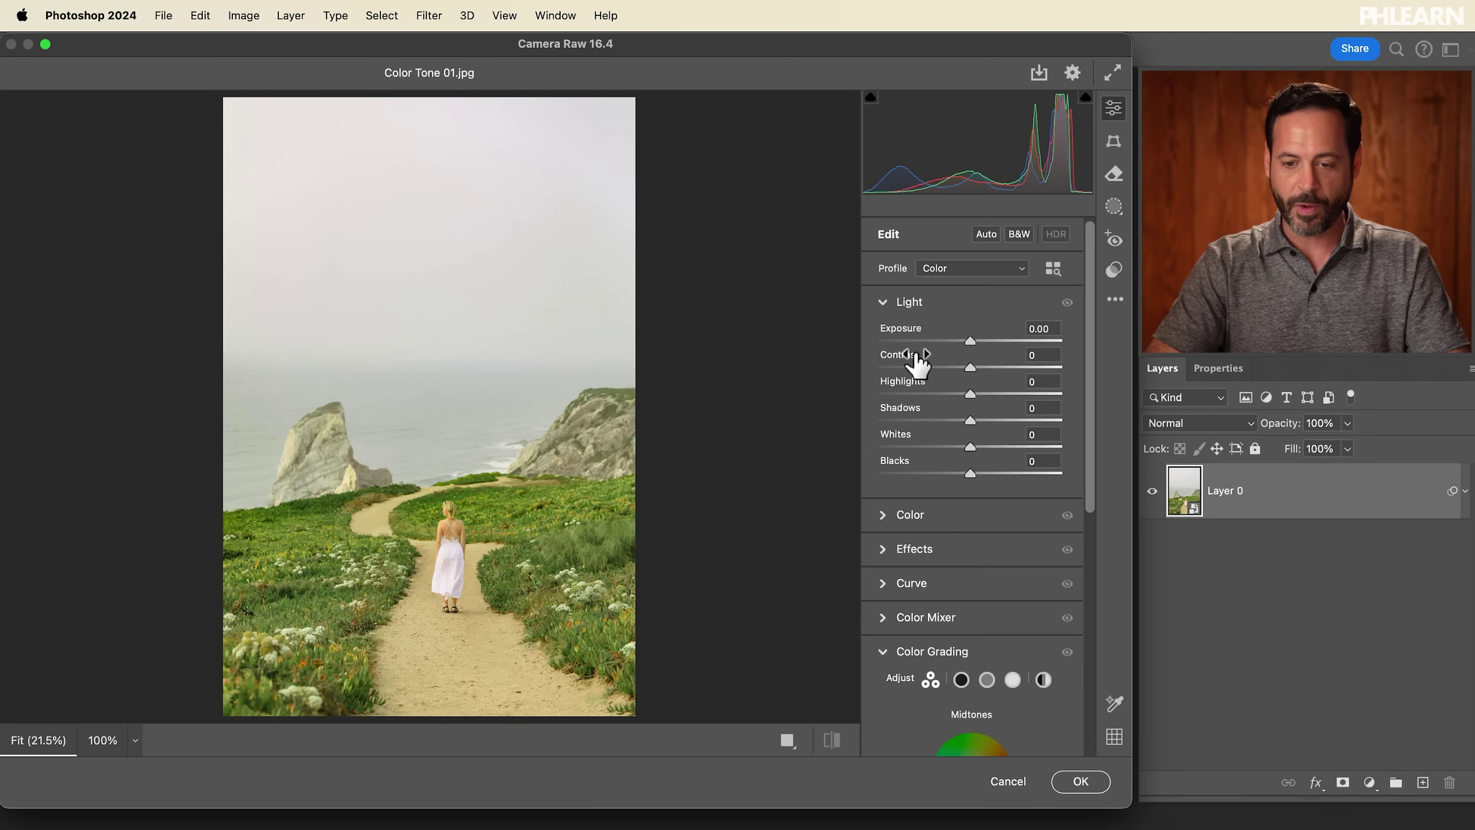
pyautogui.click(886, 300)
pyautogui.click(886, 335)
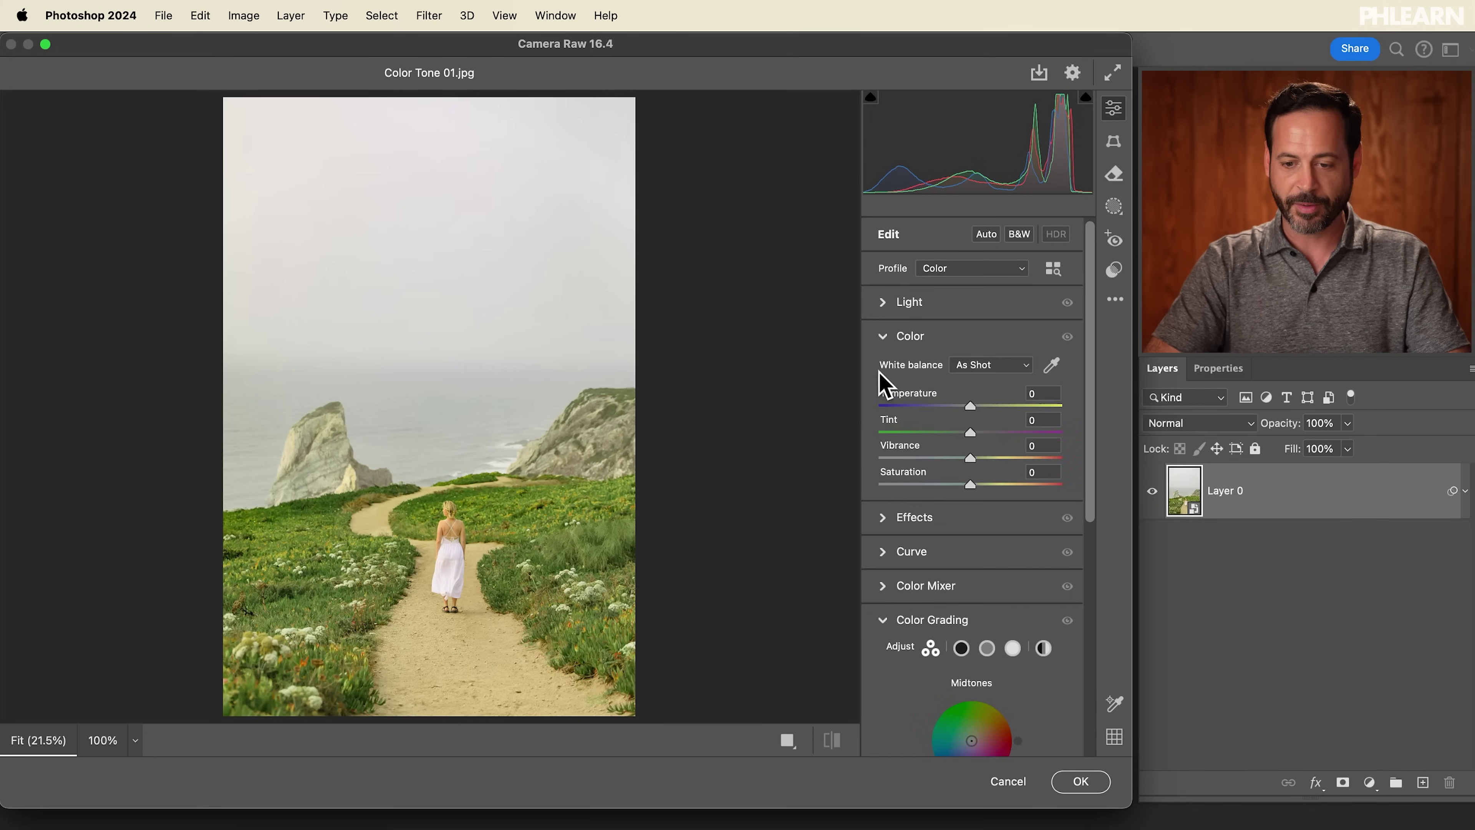
pyautogui.click(884, 337)
pyautogui.click(886, 370)
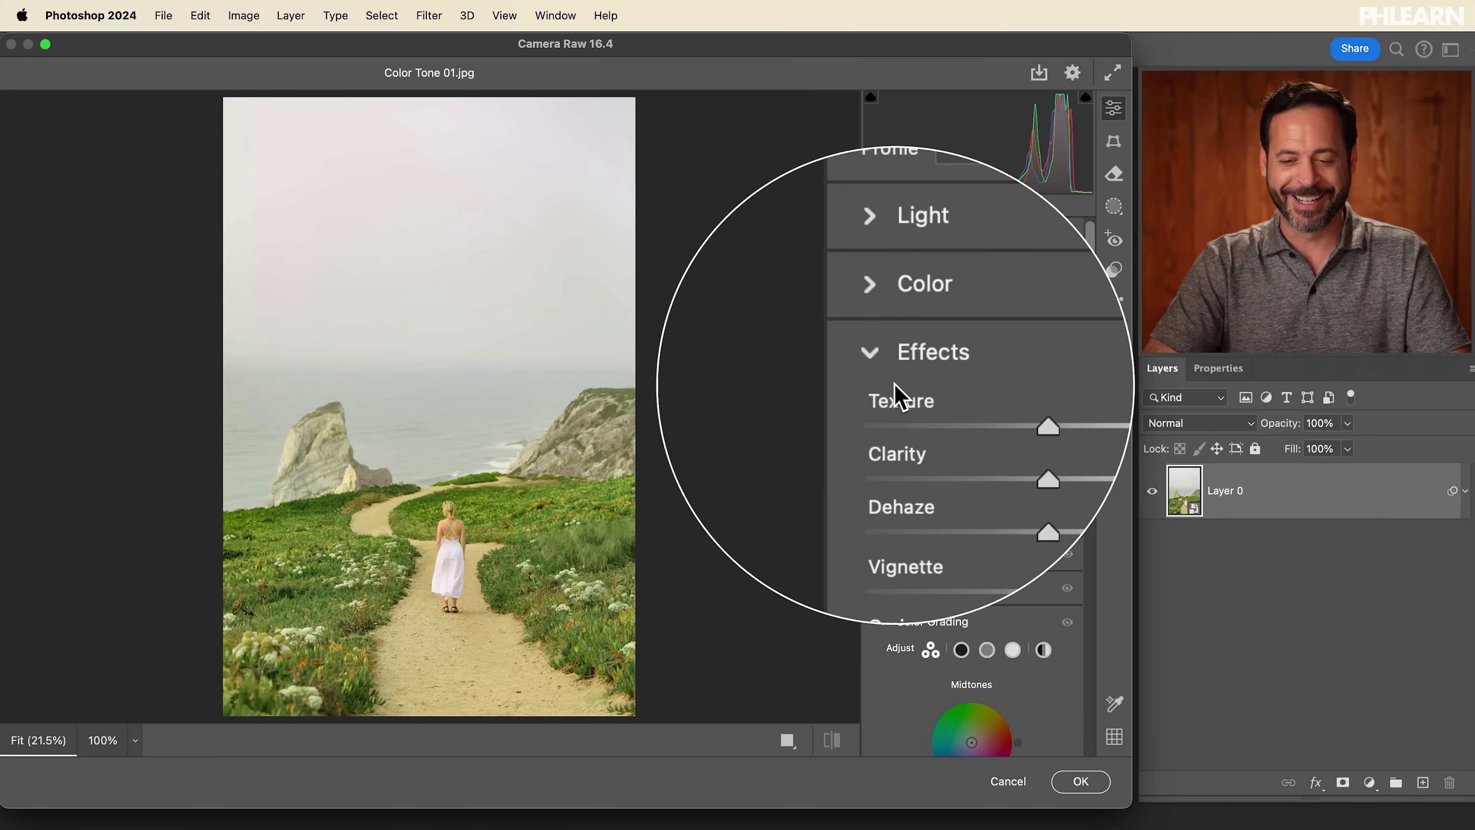
pyautogui.click(884, 372)
pyautogui.click(886, 404)
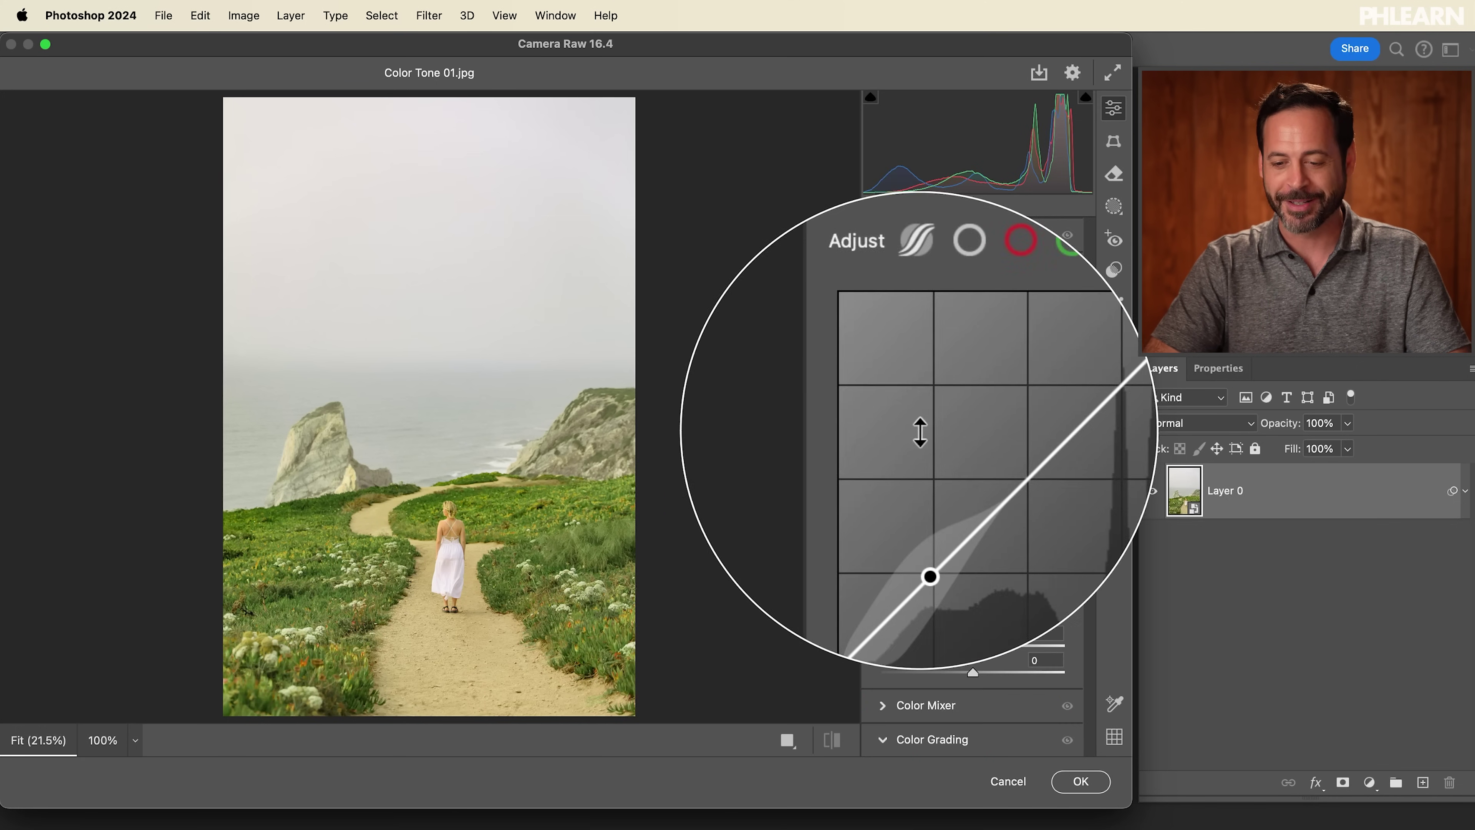
pyautogui.click(884, 303)
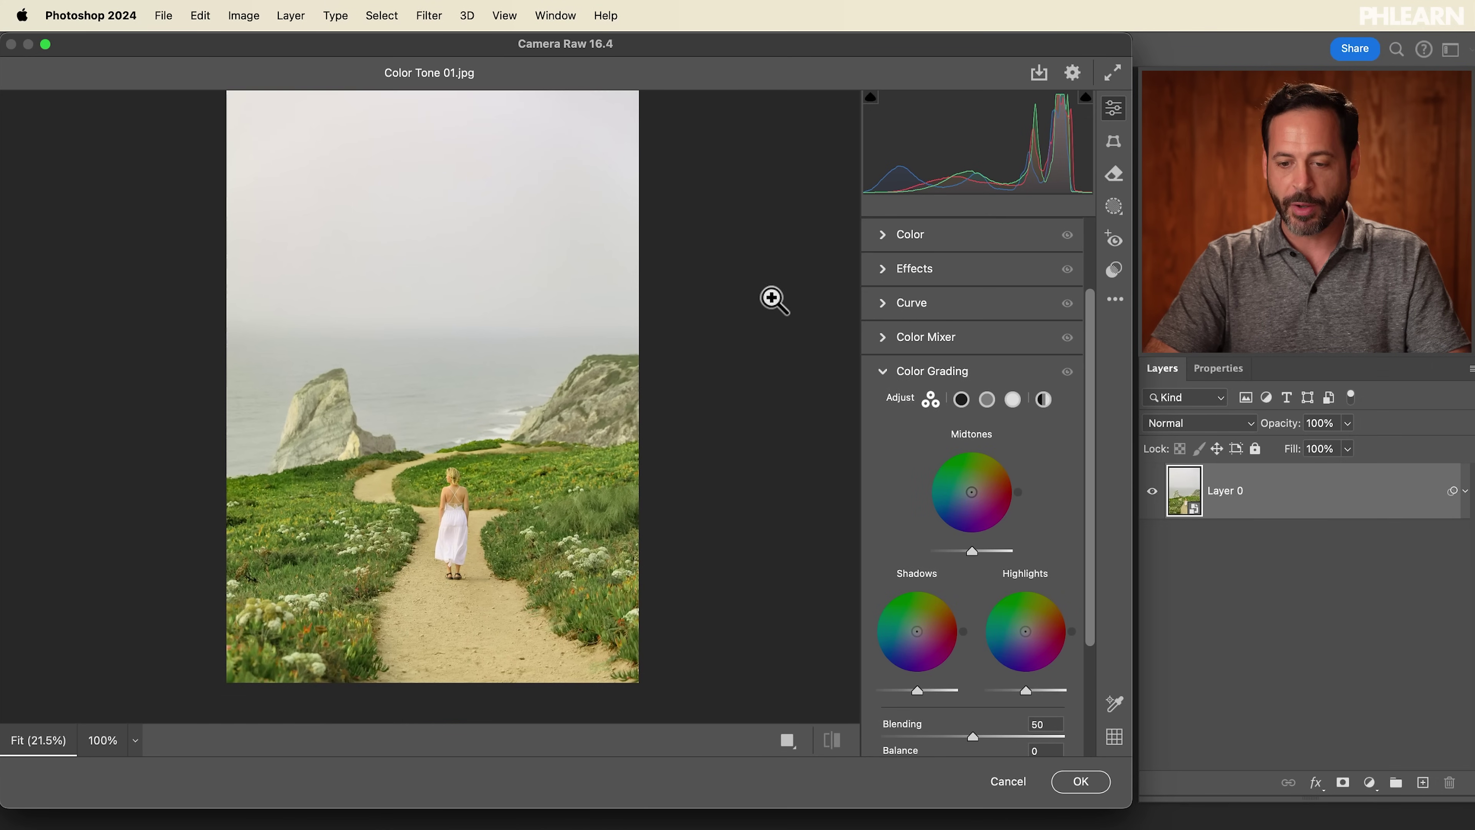
# Examine the individual tonal and global color grading wheels, and return to the three-way view.
pyautogui.scroll(4, 925, 407)
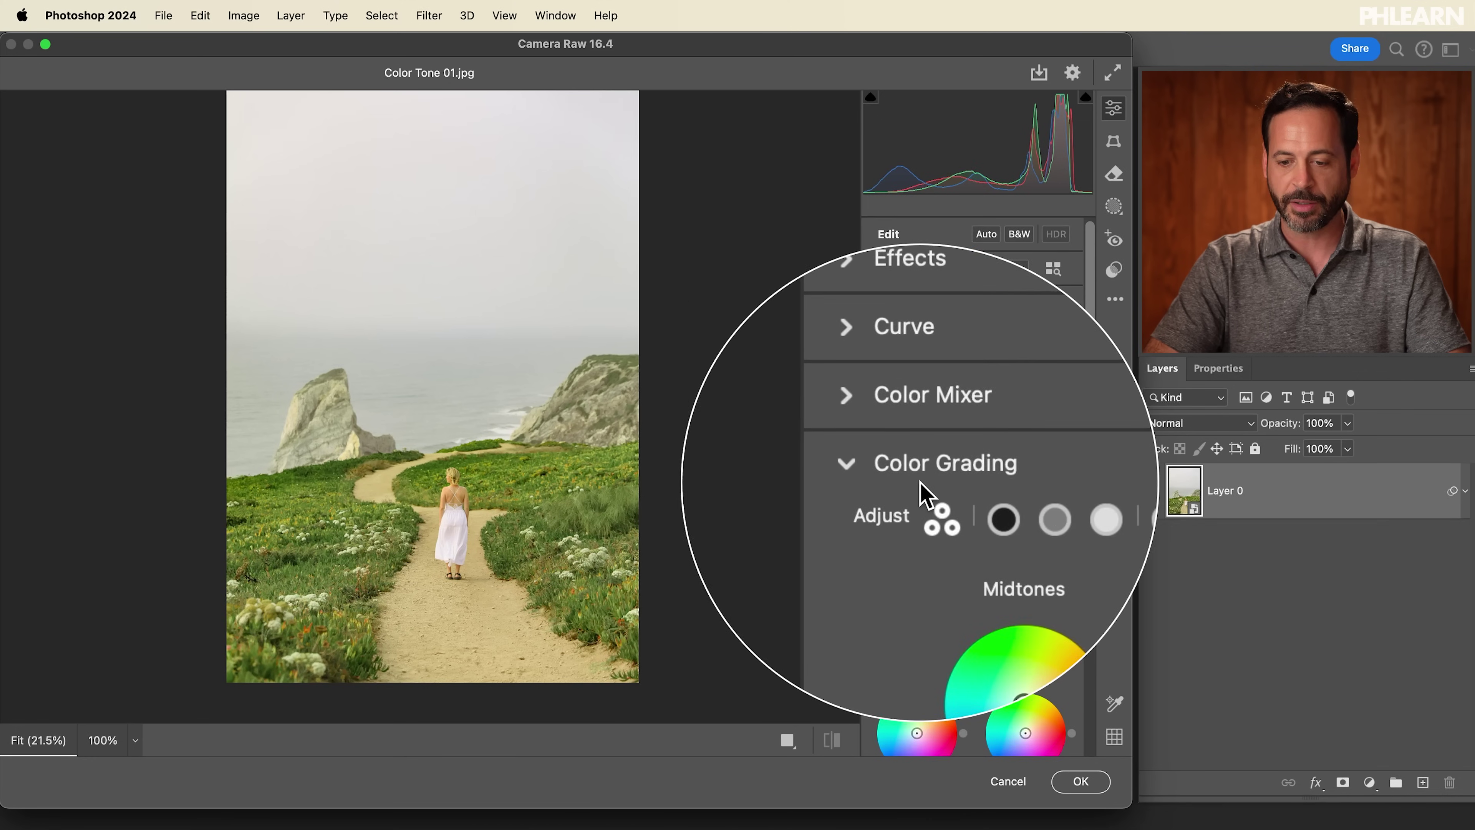
pyautogui.scroll(-5, 926, 494)
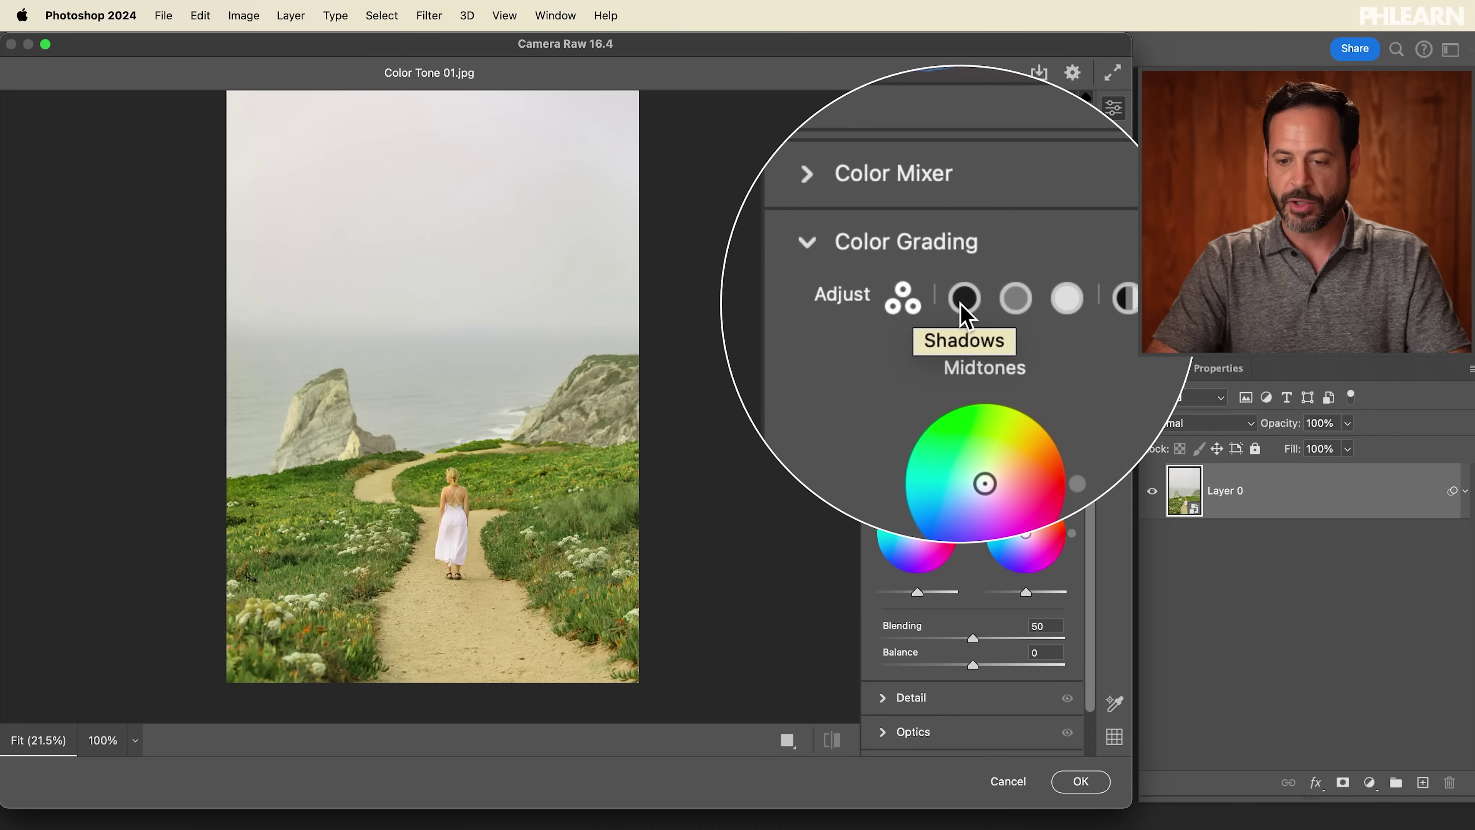
pyautogui.click(961, 300)
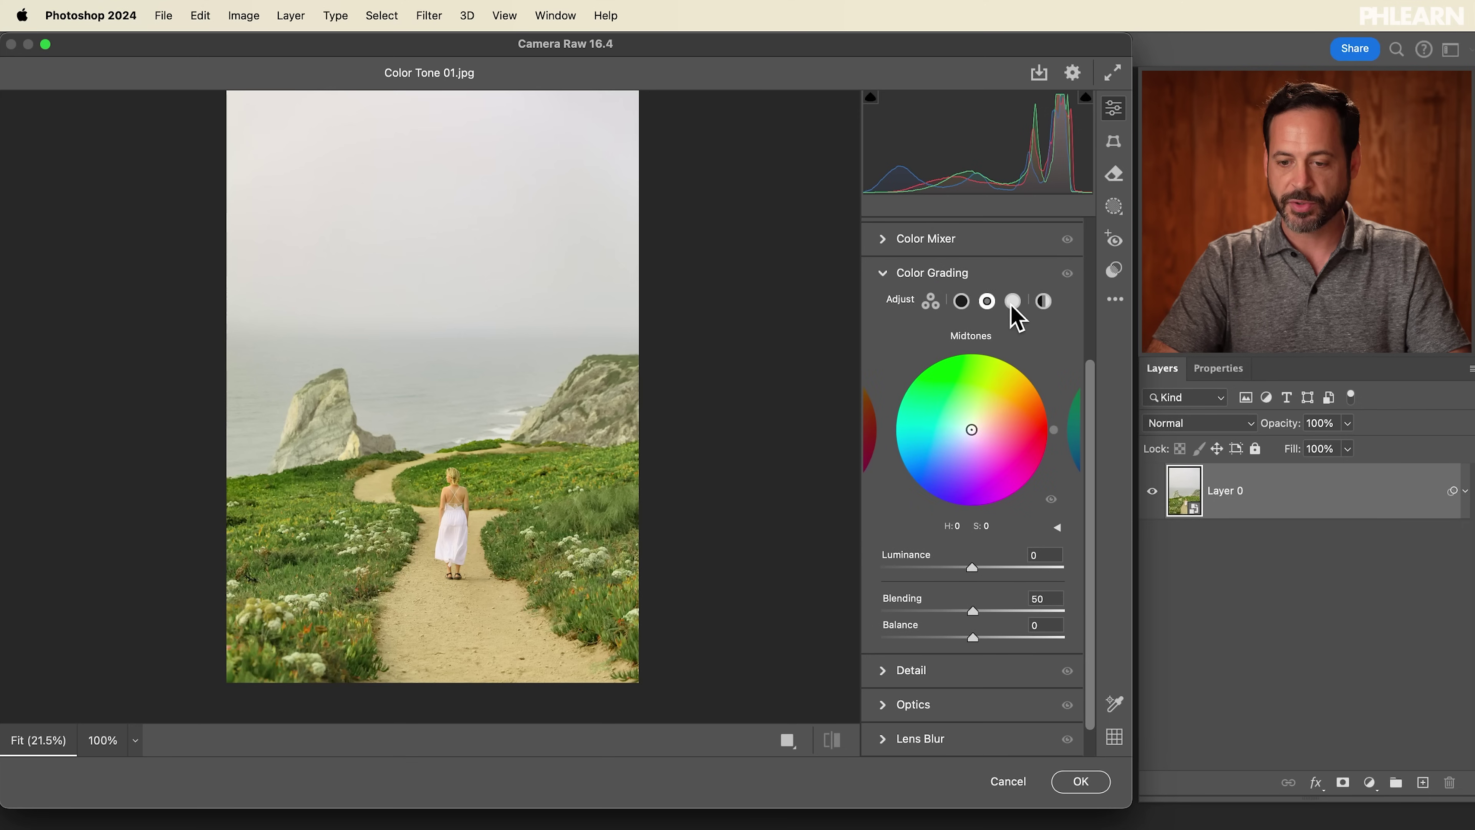
pyautogui.click(1044, 301)
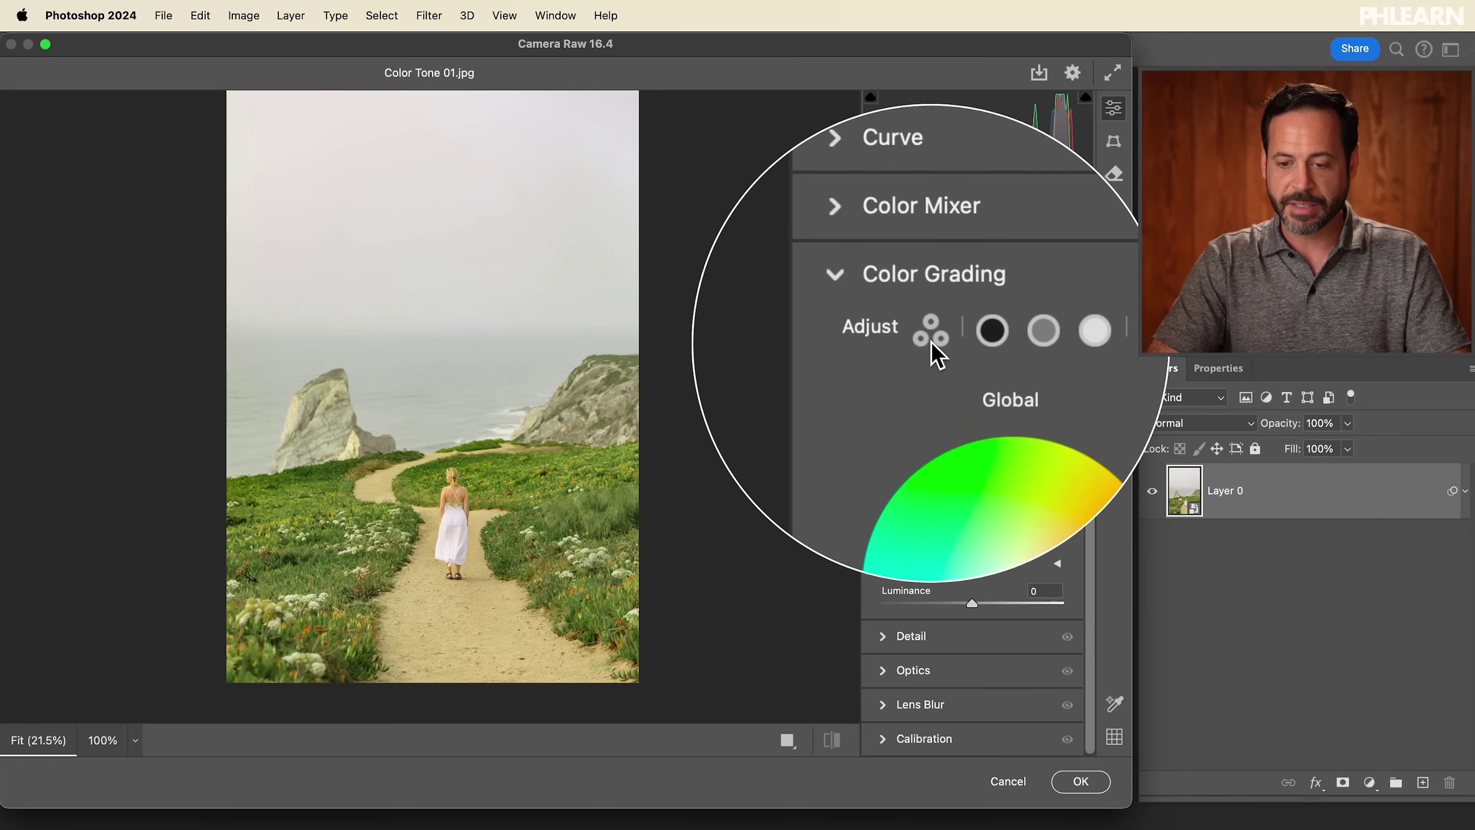
pyautogui.click(932, 337)
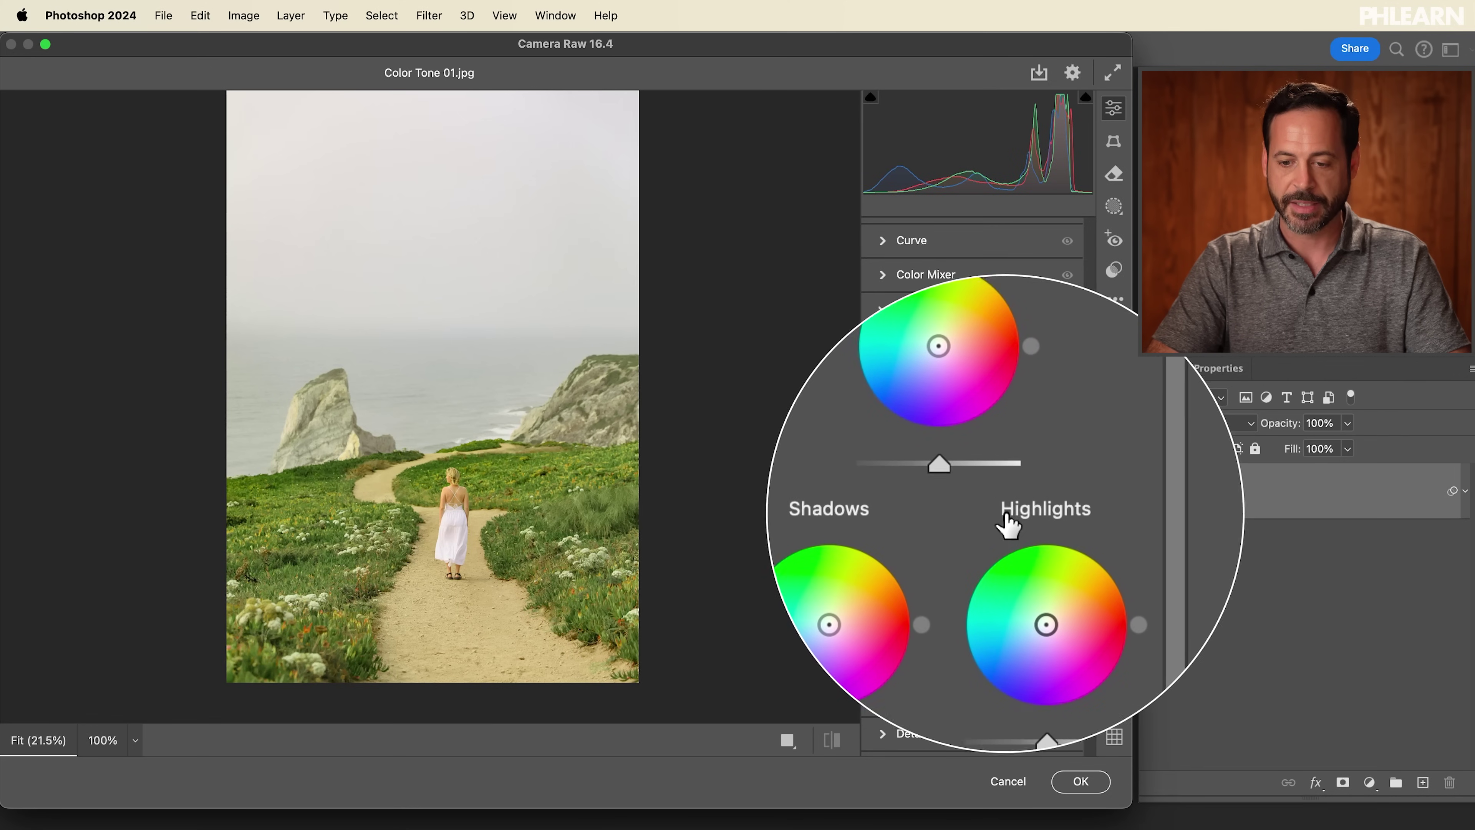
# Grade the midtones blue with hue 242 and saturation 47, and raise their luminance to 5.
pyautogui.scroll(-3, 976, 442)
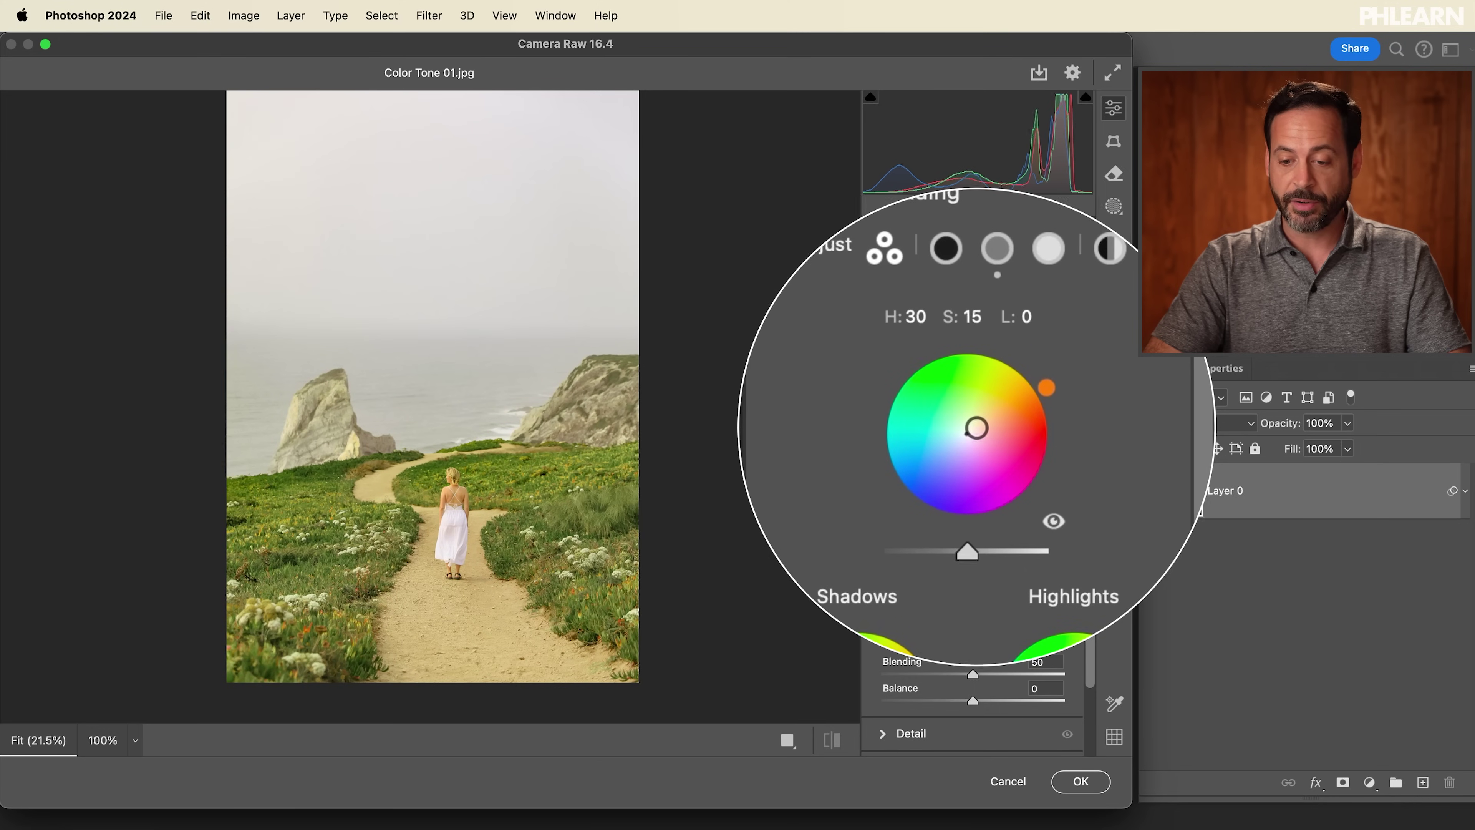
pyautogui.moveTo(977, 428); pyautogui.dragTo(916, 487)
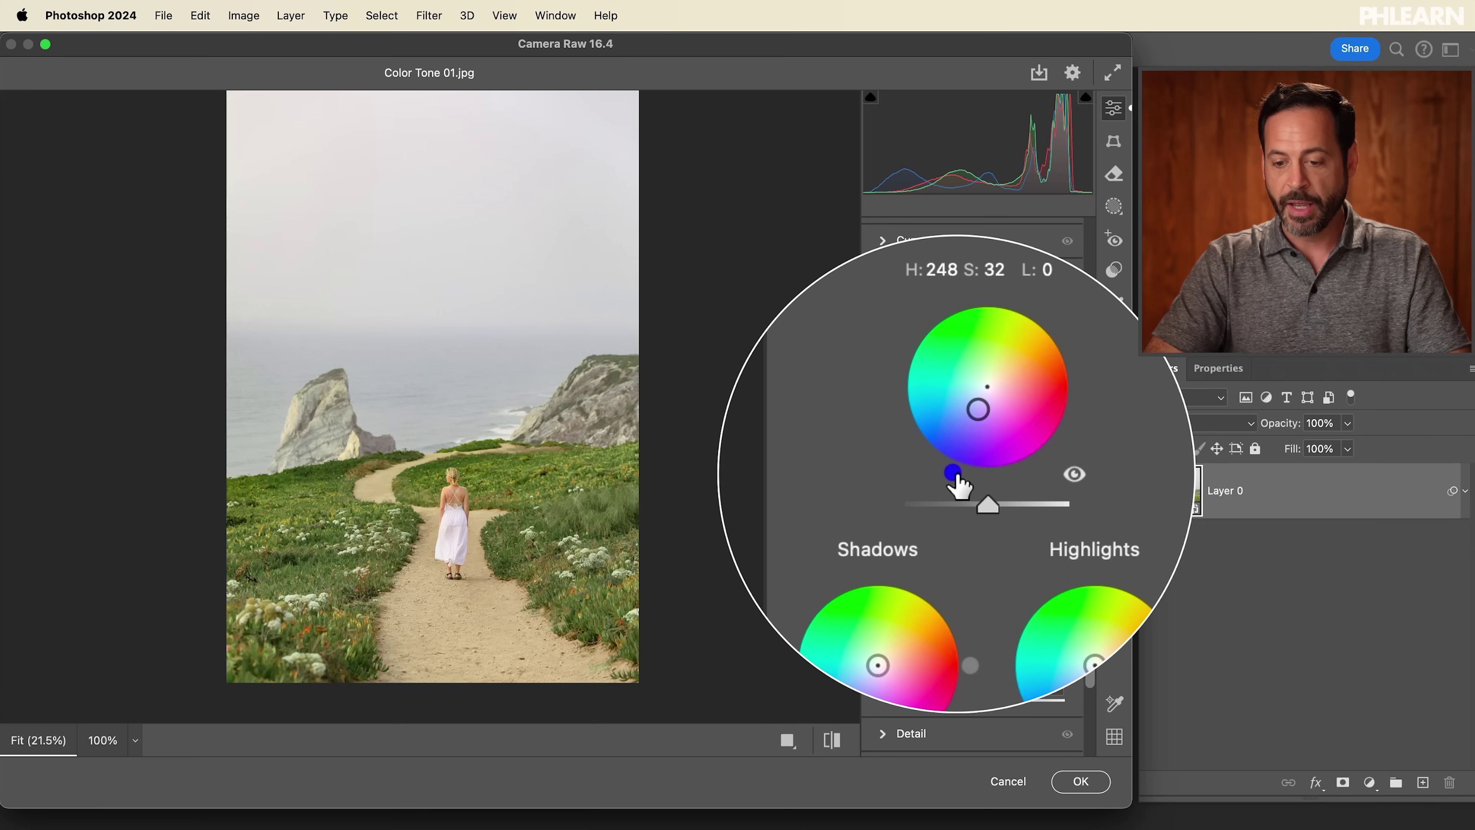
pyautogui.moveTo(955, 476)
pyautogui.mouseDown()
pyautogui.moveTo(940, 469)
pyautogui.moveTo(974, 491)
pyautogui.moveTo(994, 481)
pyautogui.moveTo(945, 475)
pyautogui.mouseUp()
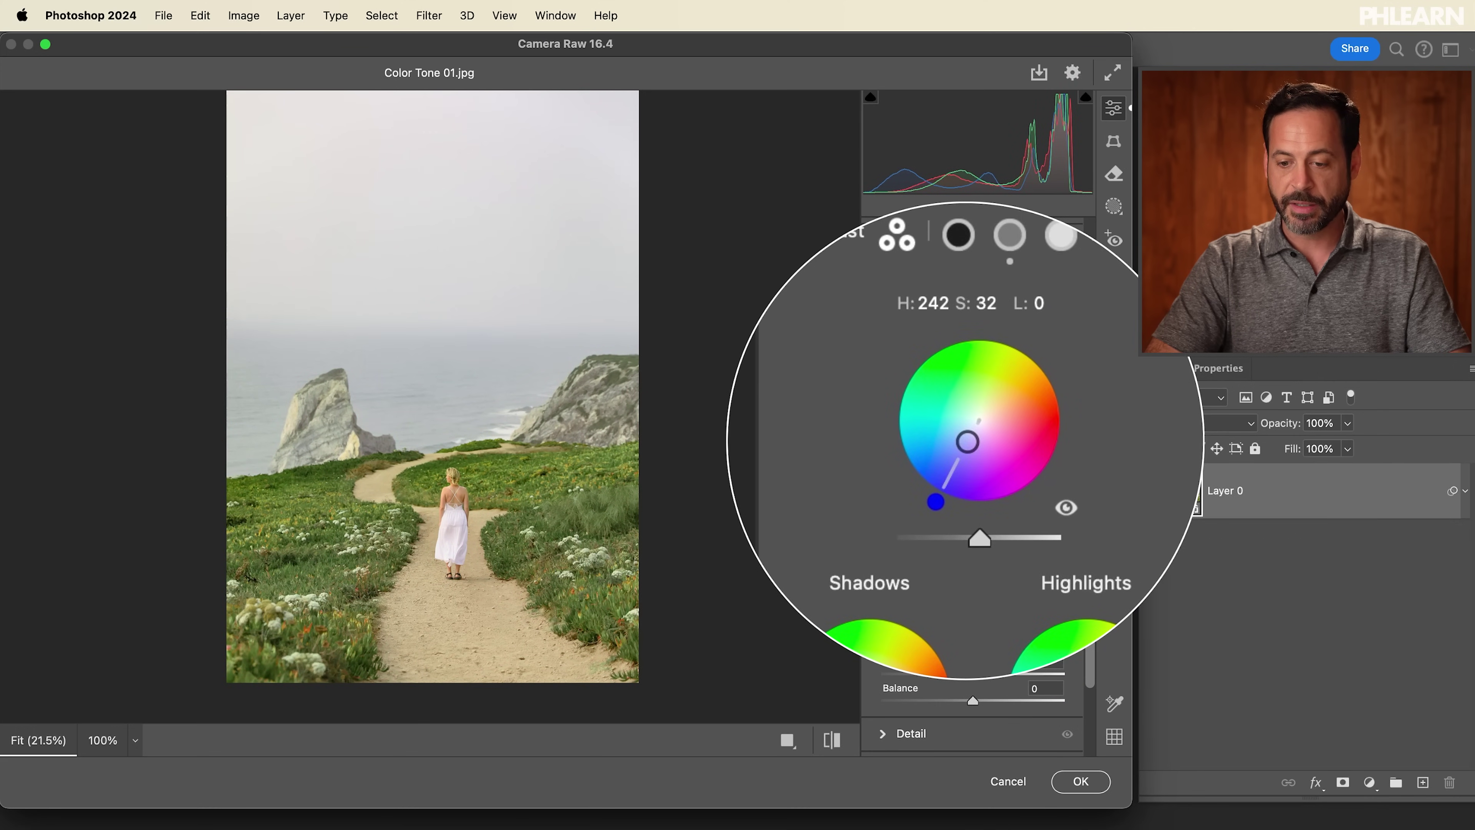
pyautogui.moveTo(967, 442)
pyautogui.mouseDown()
pyautogui.moveTo(955, 459)
pyautogui.moveTo(958, 442)
pyautogui.mouseUp()
pyautogui.scroll(-2, 976, 503)
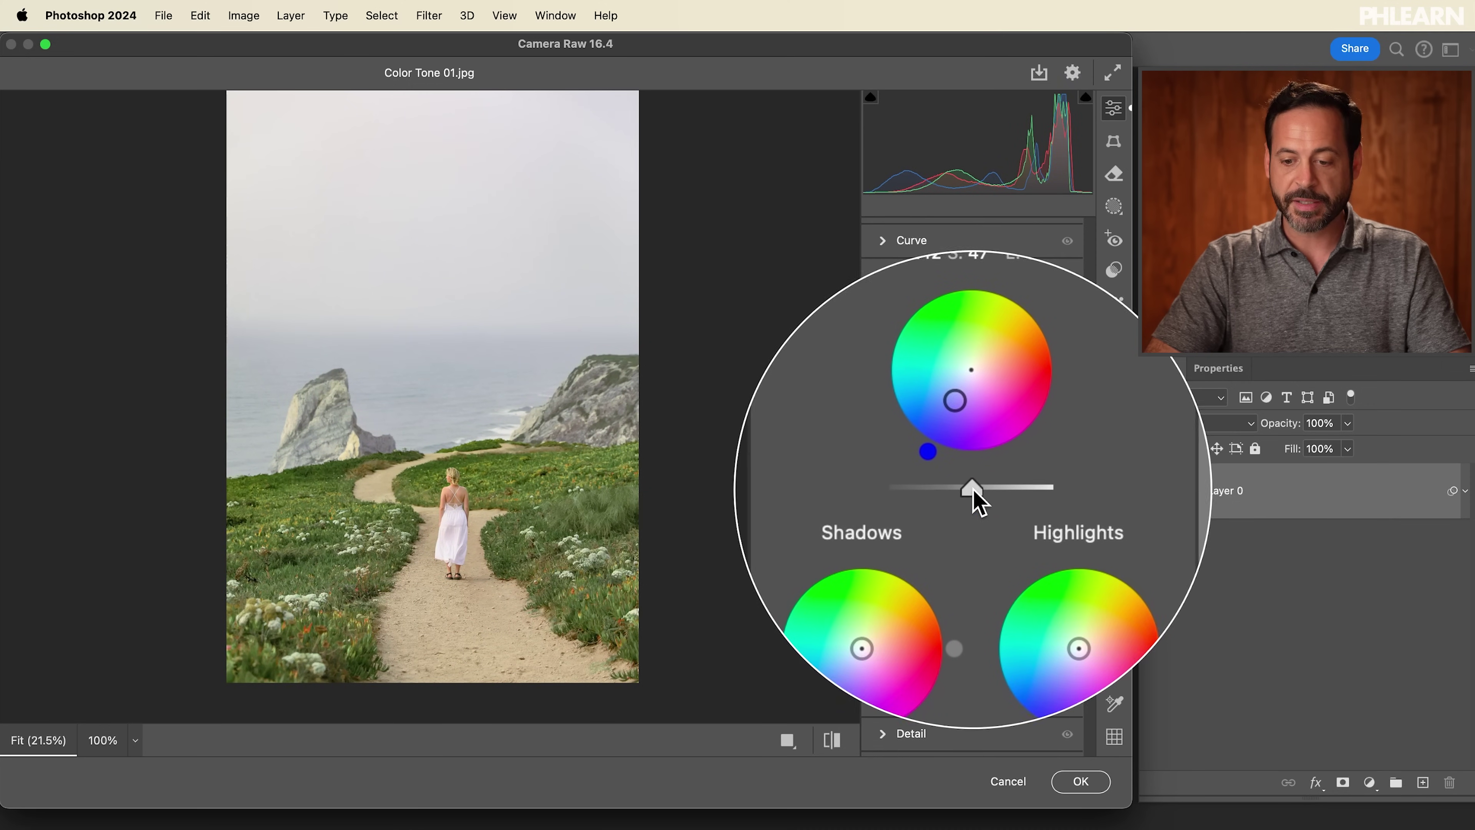
pyautogui.moveTo(976, 491)
pyautogui.mouseDown()
pyautogui.moveTo(991, 495)
pyautogui.moveTo(965, 494)
pyautogui.moveTo(974, 483)
pyautogui.mouseUp()
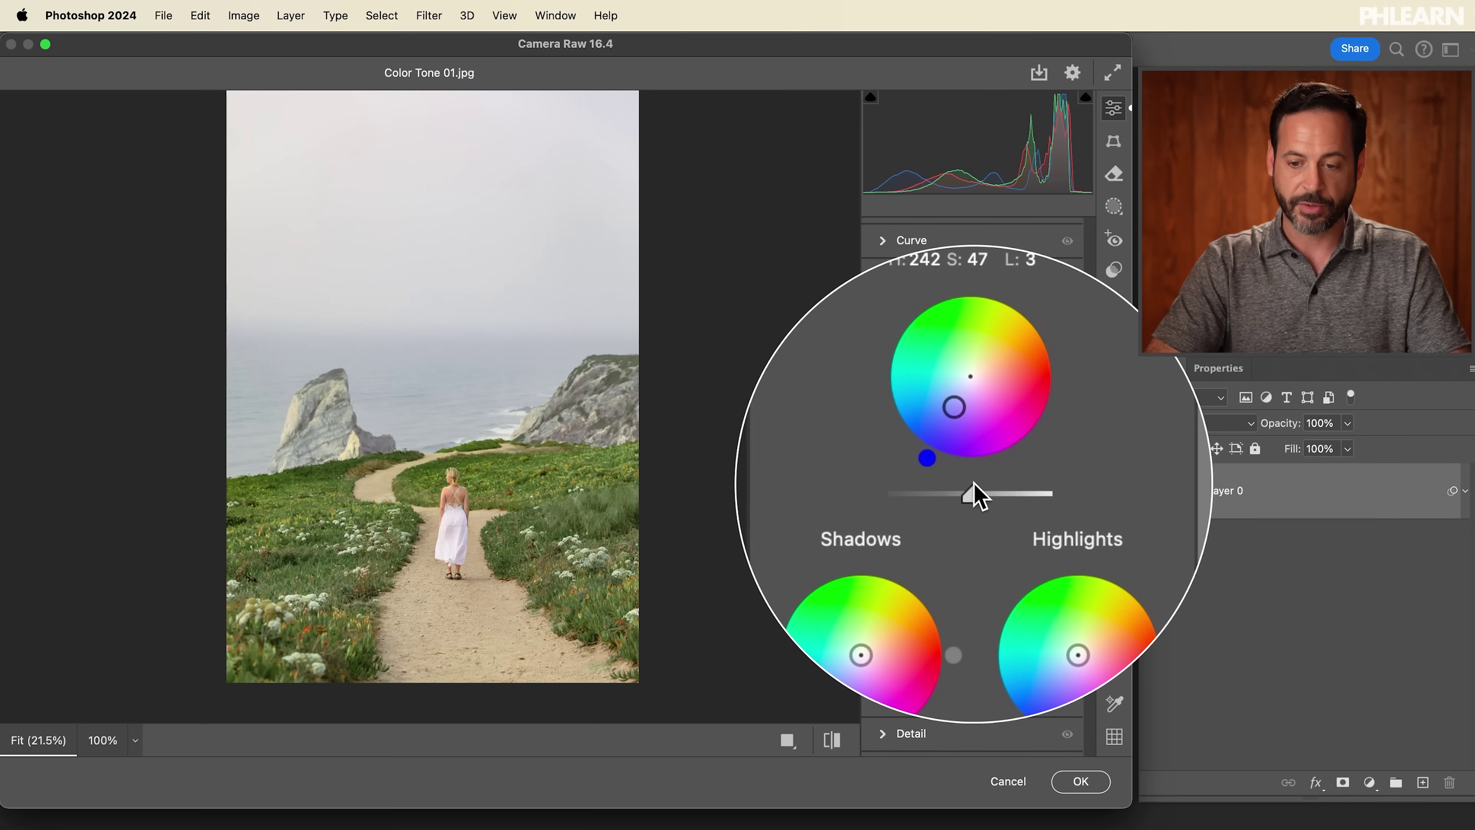
# Compare the image with and without the midtones color grade.
pyautogui.click(1017, 474)
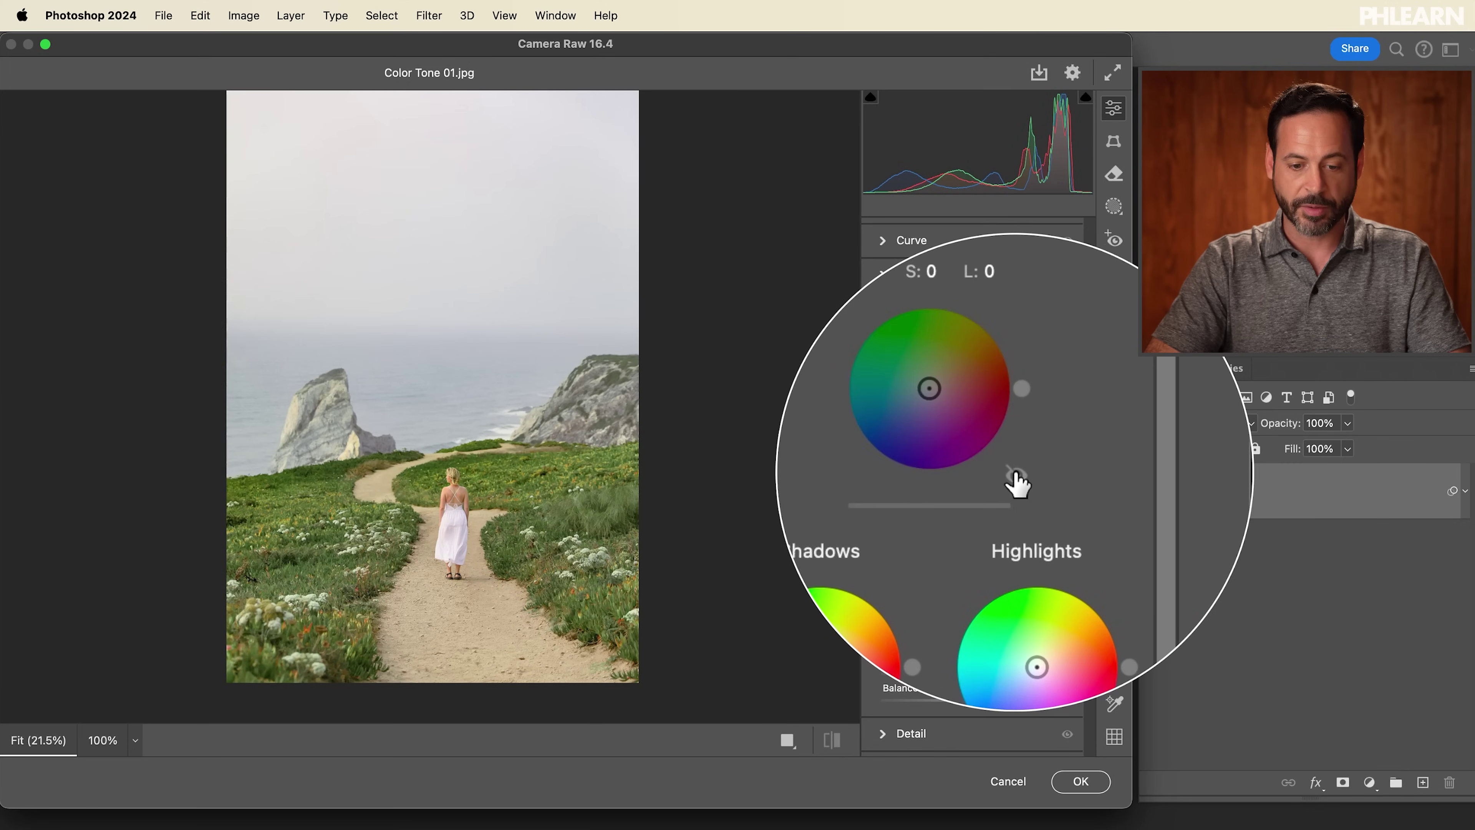
pyautogui.click(1016, 475)
pyautogui.click(1016, 475)
pyautogui.click(1016, 476)
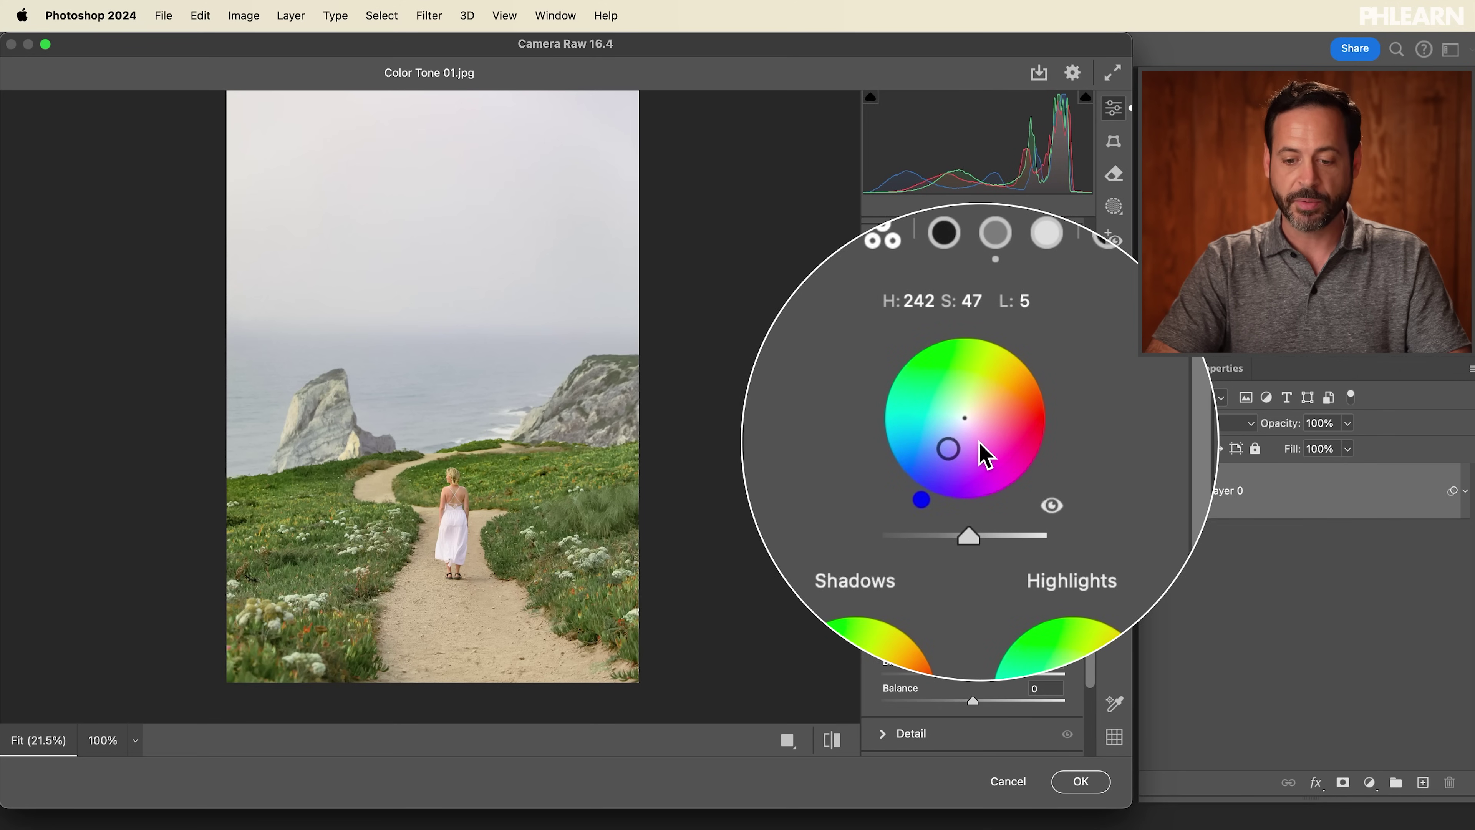
# Grade the shadows green with hue 106 and saturation 60, and raise their luminance to 18.
pyautogui.moveTo(916, 567)
pyautogui.mouseDown()
pyautogui.moveTo(949, 557)
pyautogui.moveTo(921, 562)
pyautogui.moveTo(931, 549)
pyautogui.moveTo(935, 567)
pyautogui.moveTo(939, 552)
pyautogui.moveTo(909, 550)
pyautogui.mouseUp()
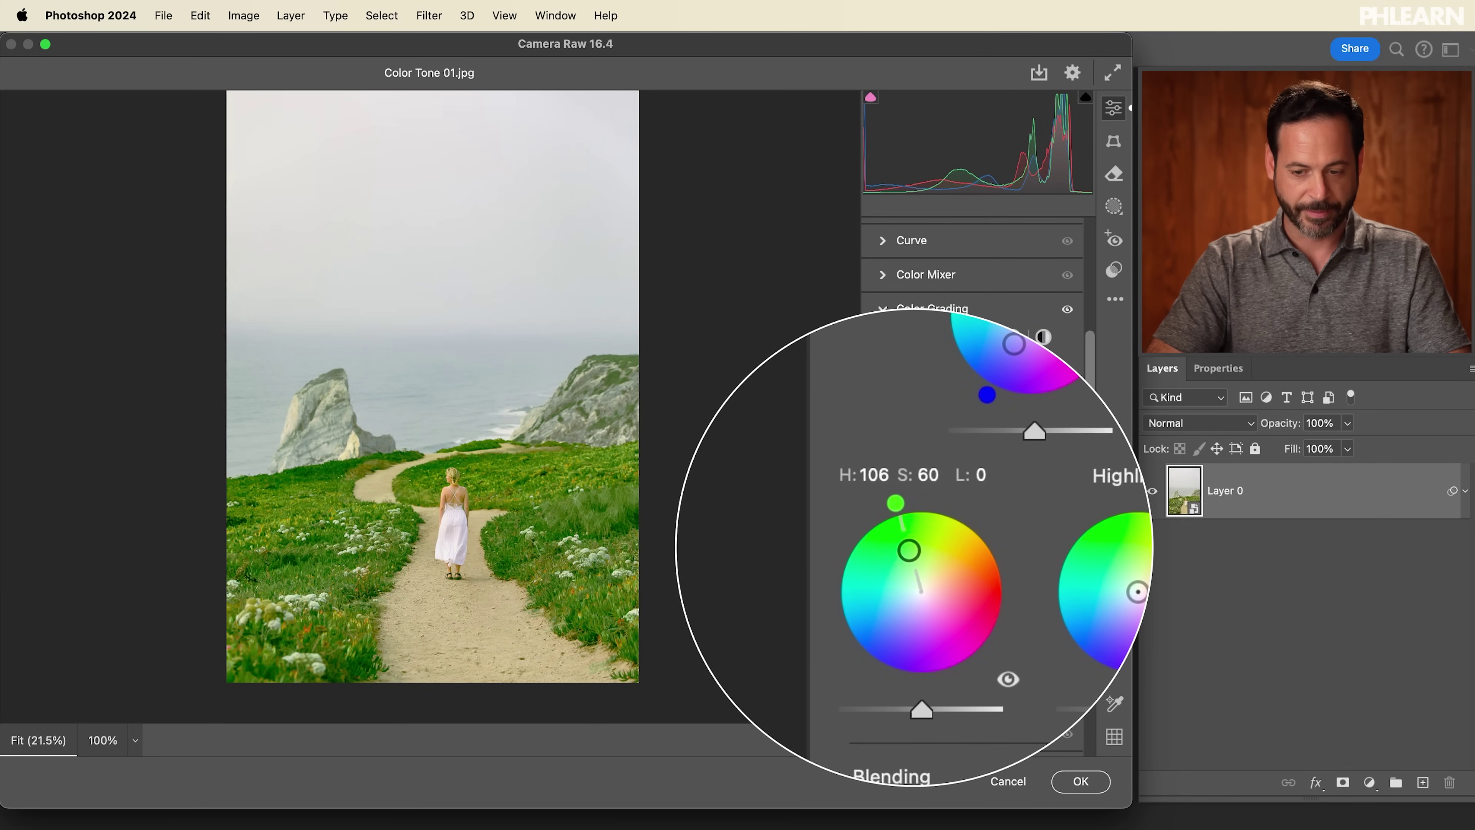
pyautogui.moveTo(919, 626); pyautogui.dragTo(924, 616)
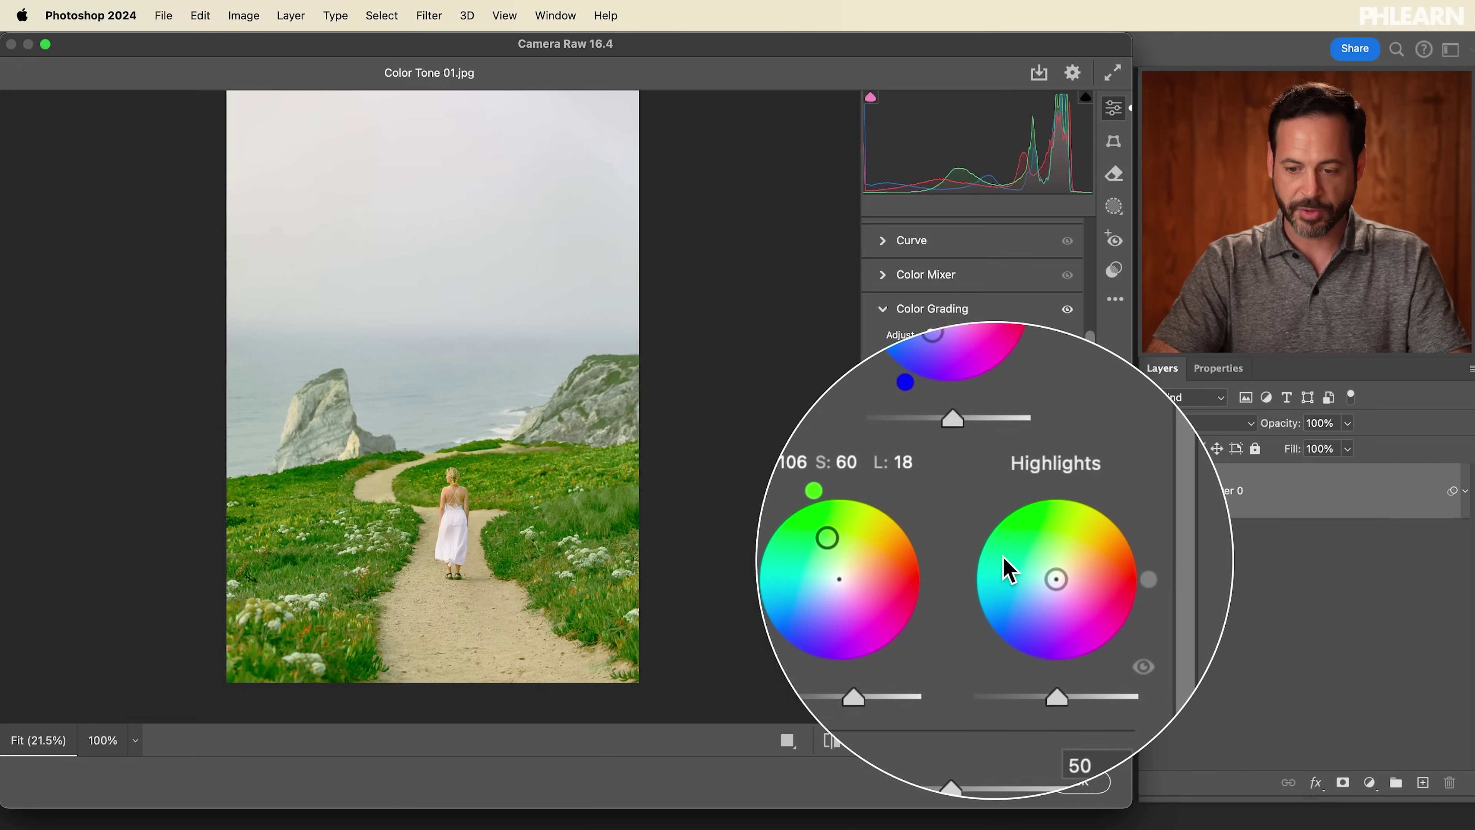
# Grade the highlights yellow with hue 52 and saturation 66, and raise their luminance to 23.
pyautogui.moveTo(1023, 584); pyautogui.dragTo(1003, 555)
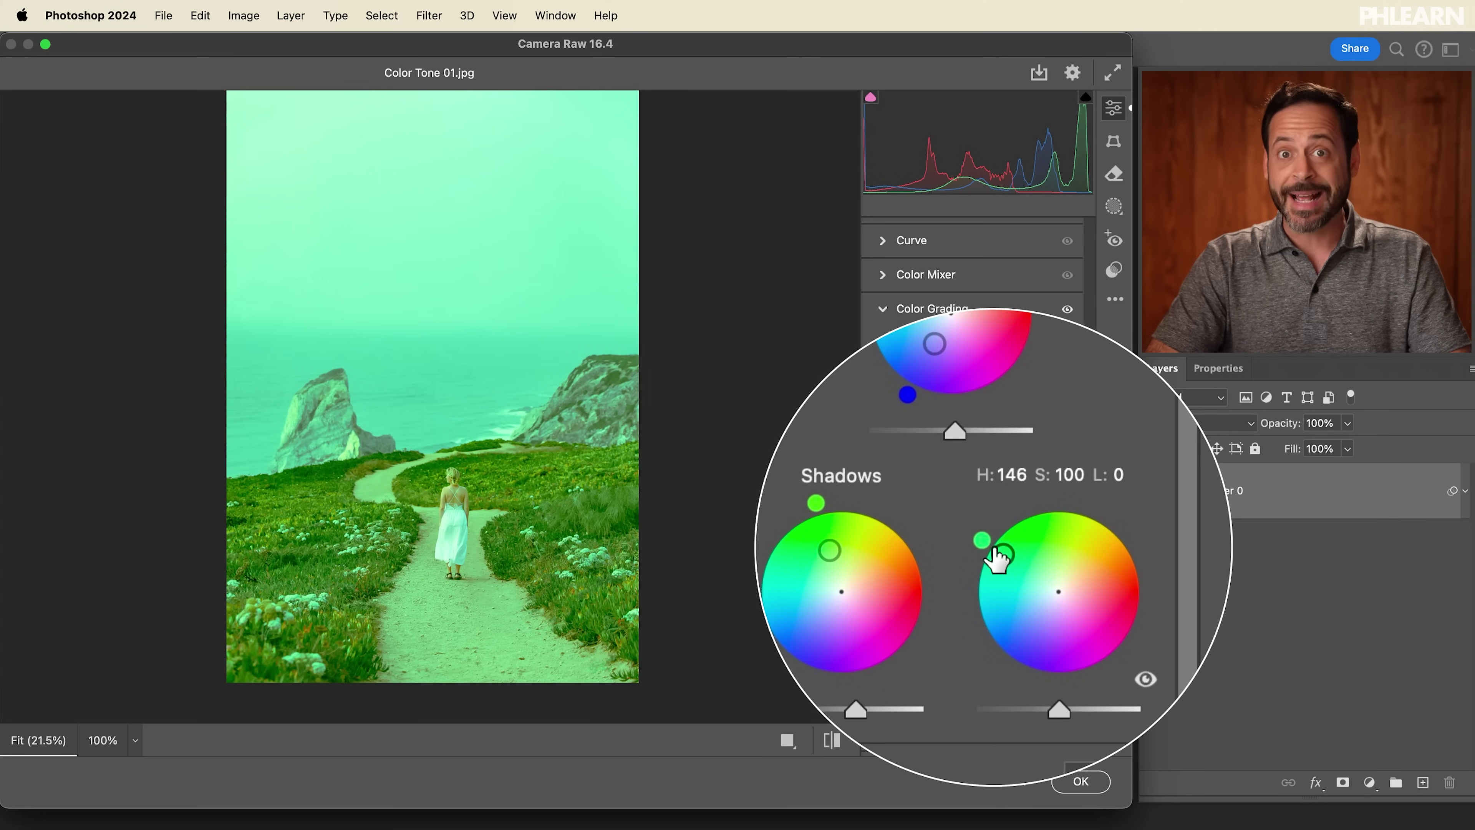
pyautogui.moveTo(990, 557); pyautogui.dragTo(1046, 549)
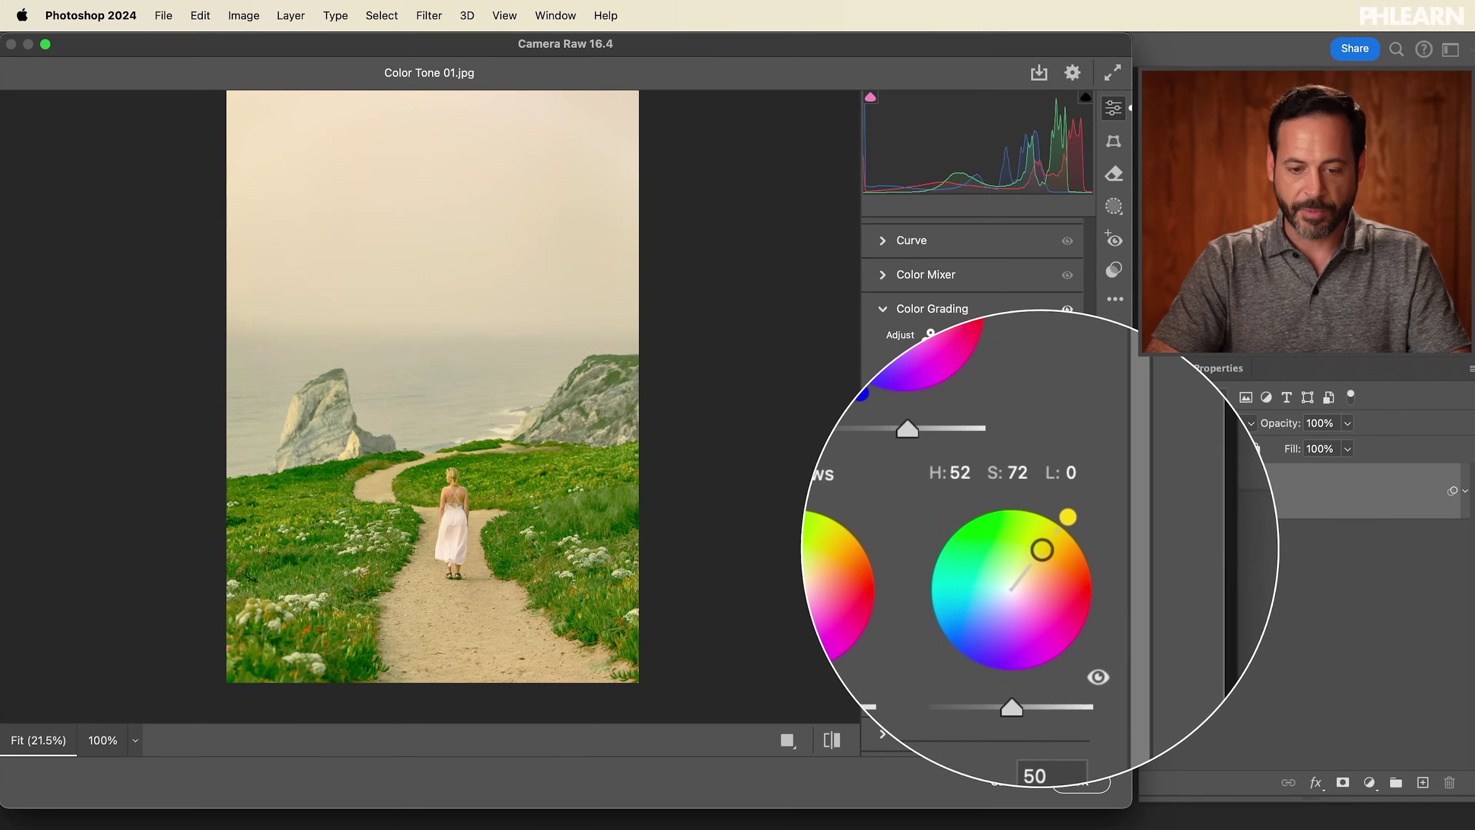
pyautogui.moveTo(1044, 549); pyautogui.dragTo(1042, 552)
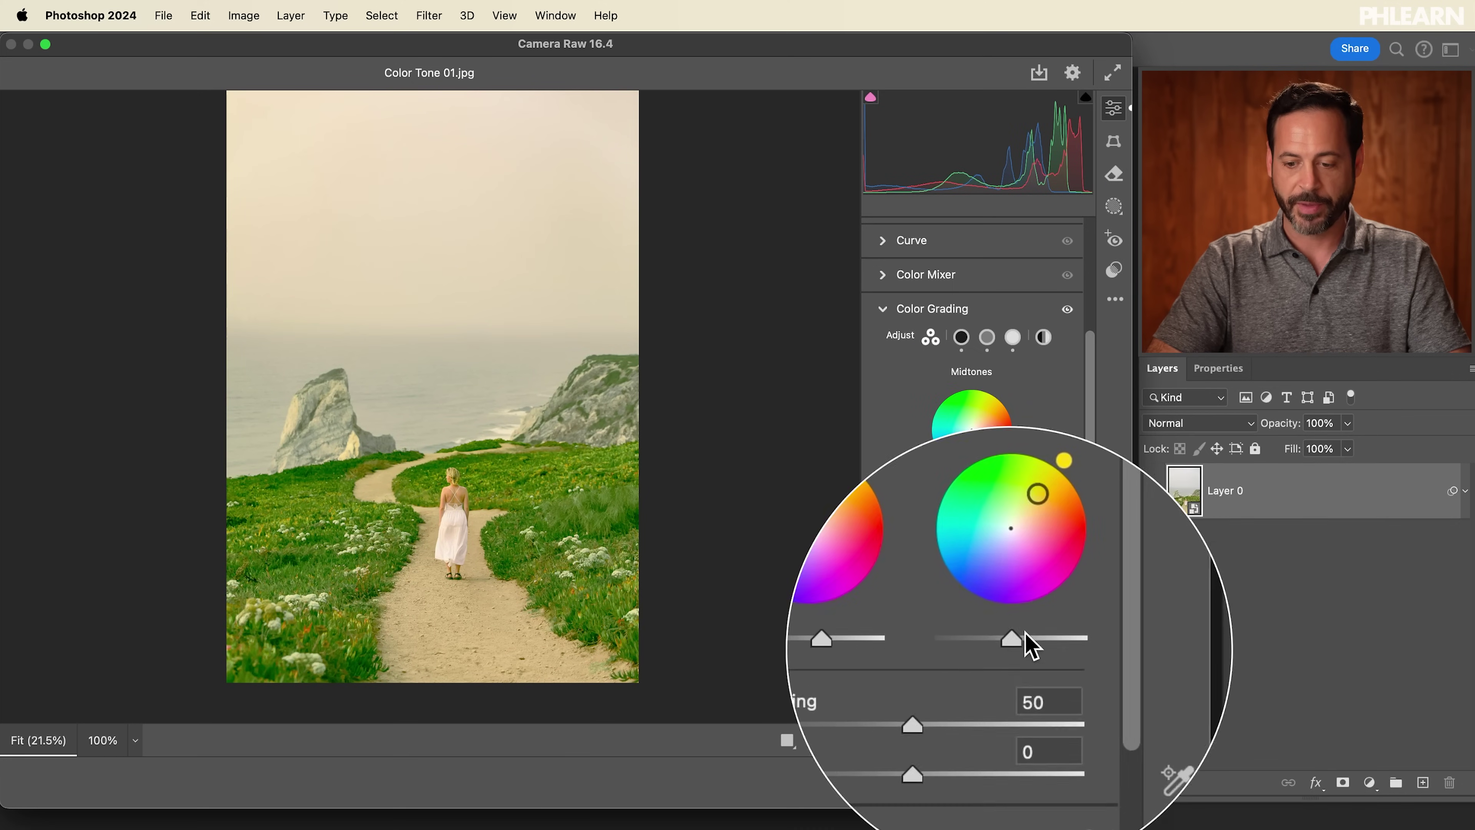
pyautogui.moveTo(1024, 627)
pyautogui.mouseDown()
pyautogui.moveTo(1000, 628)
pyautogui.moveTo(1033, 629)
pyautogui.mouseUp()
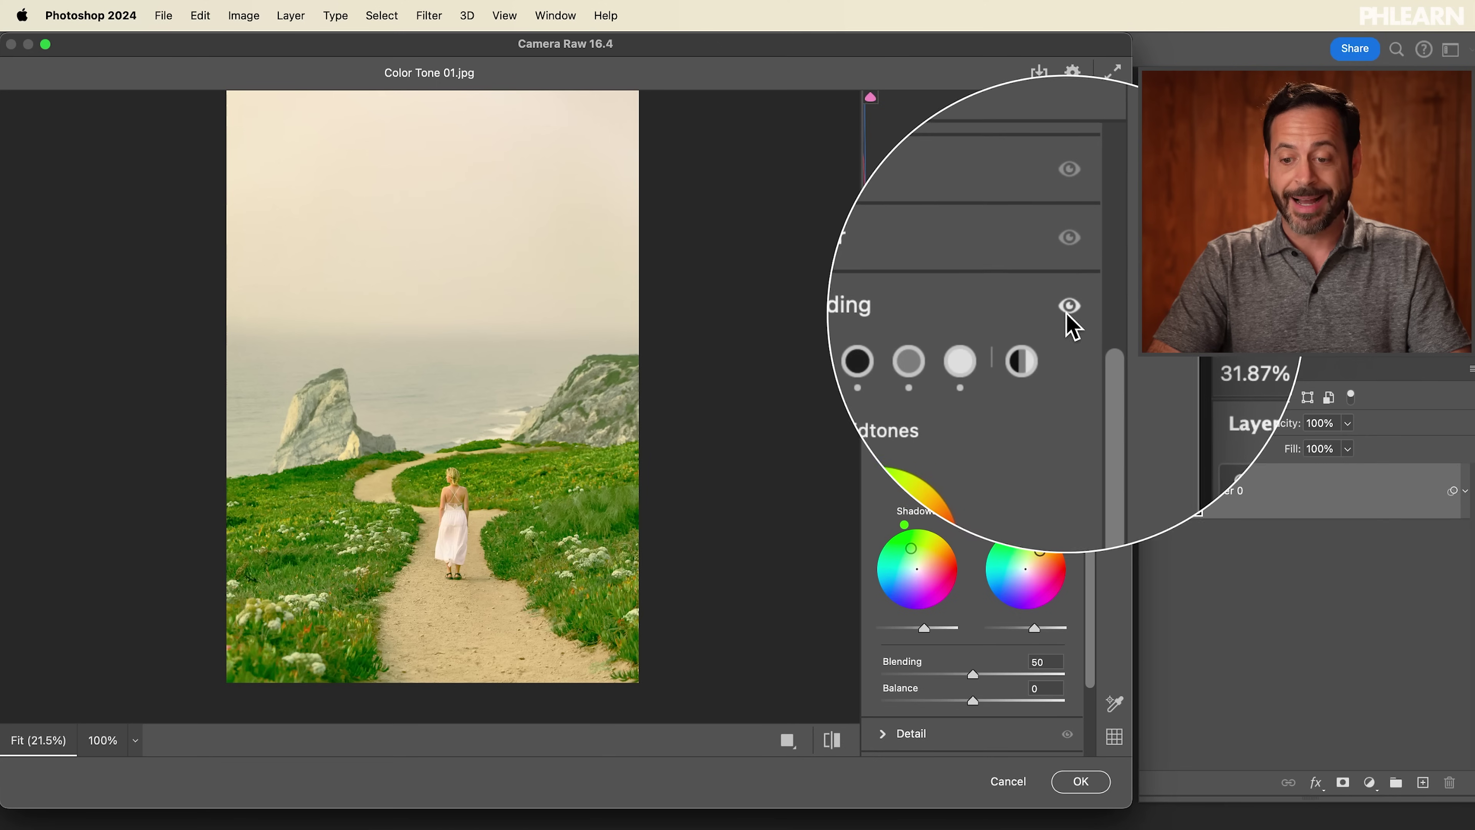
# Compare the image before and after the complete color grading.
pyautogui.click(1066, 311)
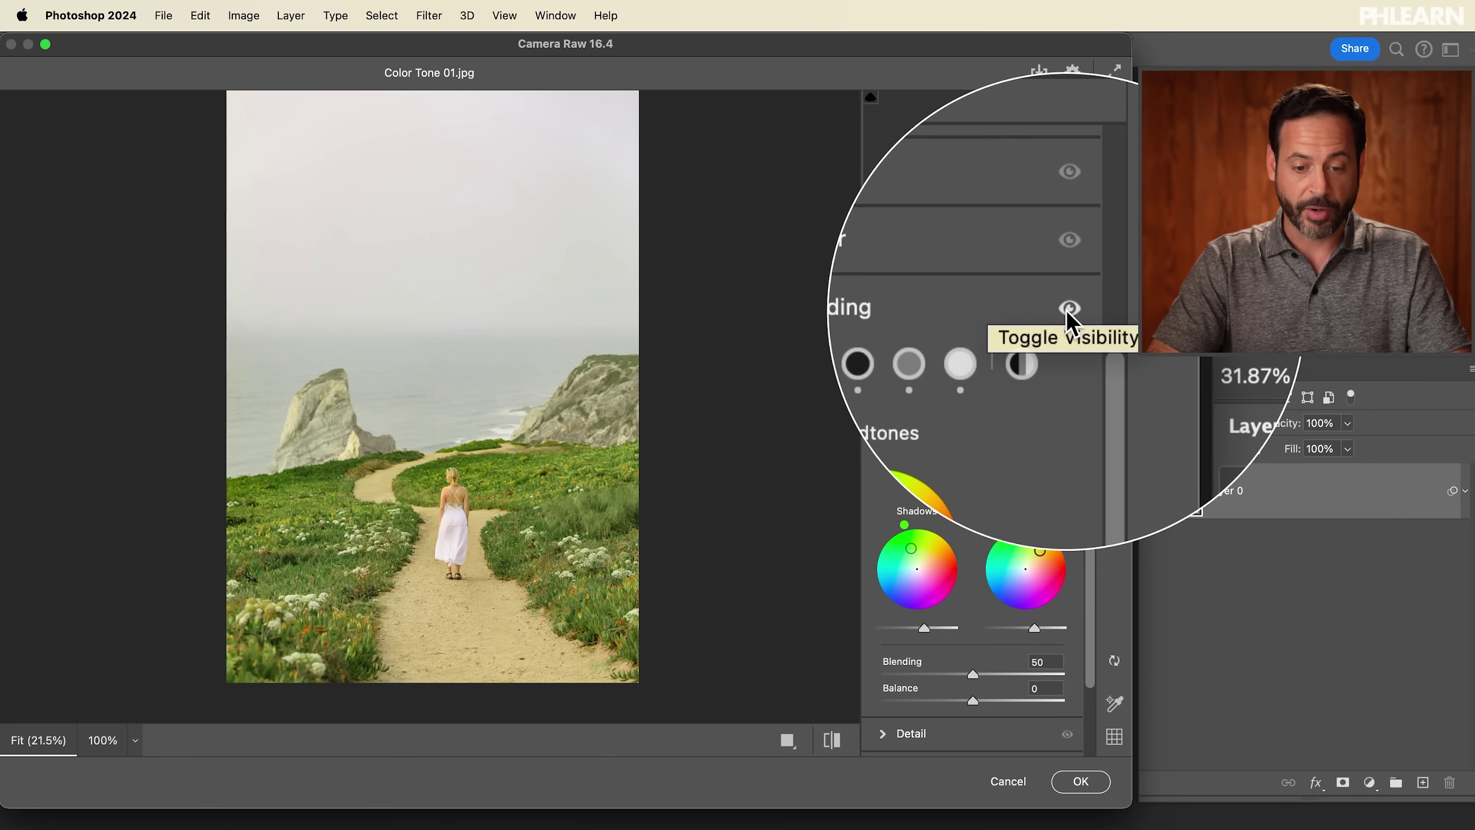
pyautogui.click(1068, 314)
pyautogui.click(1067, 314)
pyautogui.click(1068, 314)
pyautogui.click(1067, 314)
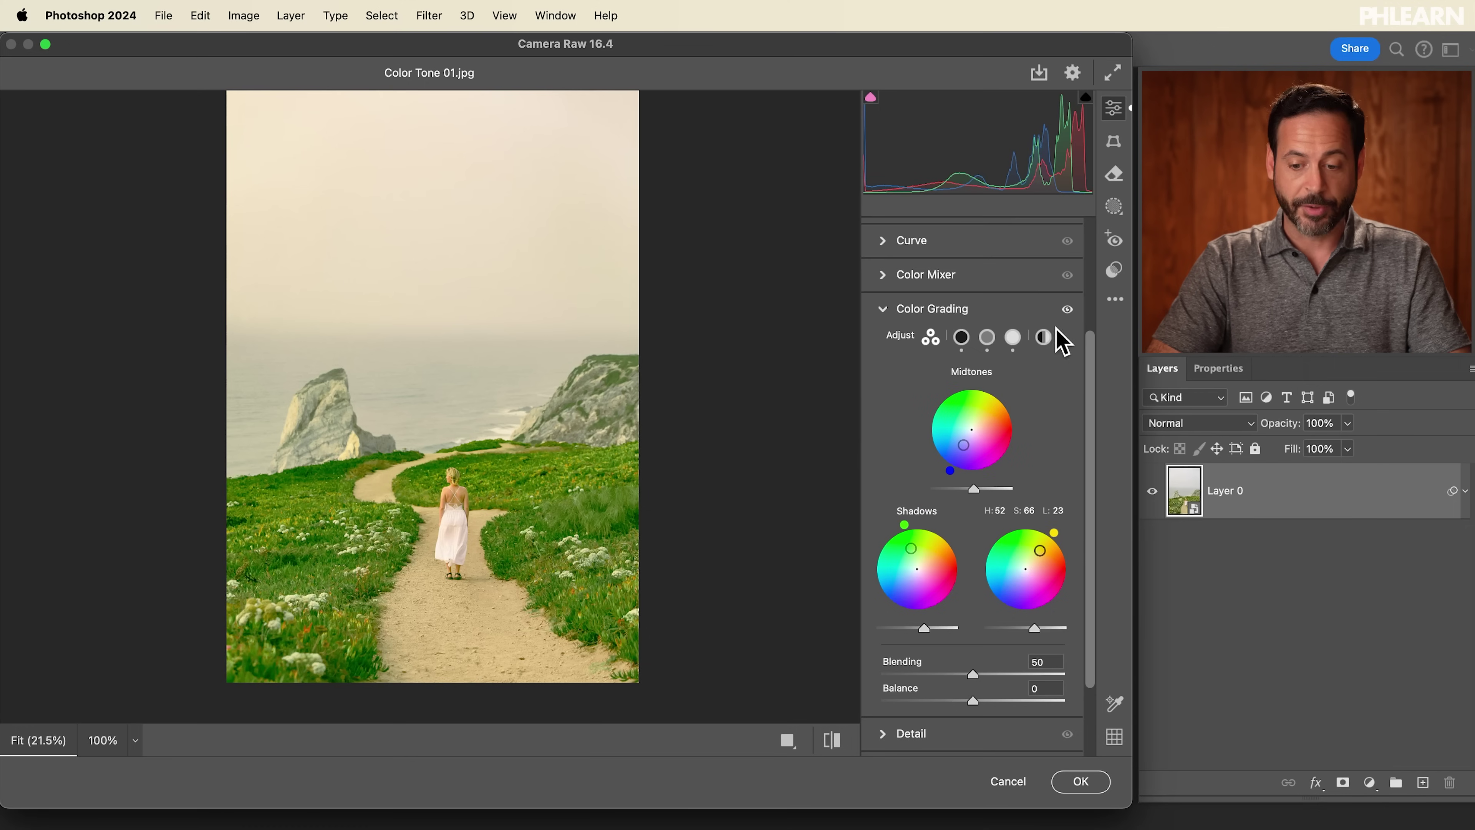
# Try raising the color grading Blending to 94 and return it to 50.
pyautogui.scroll(-3, 1040, 360)
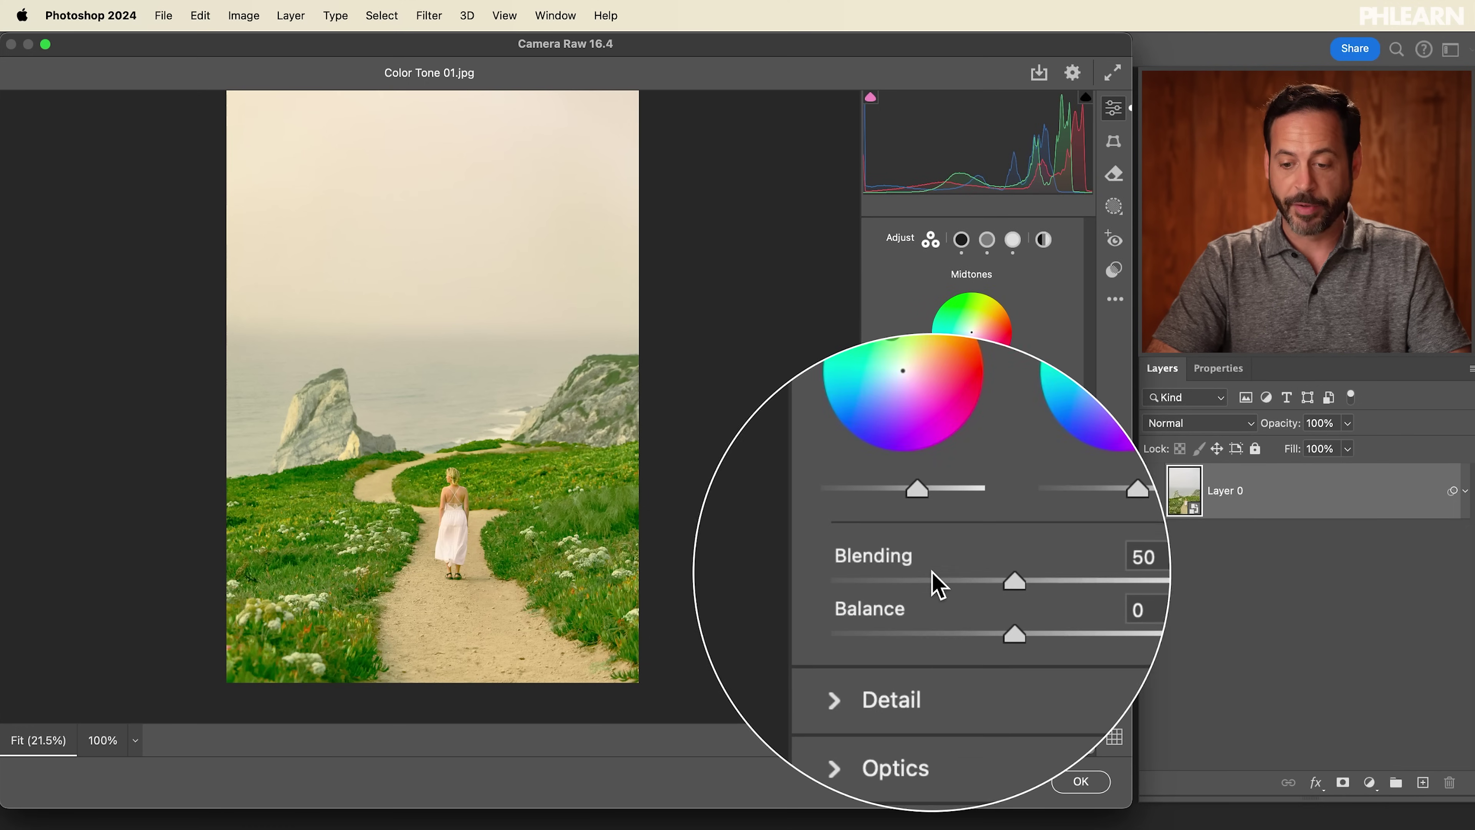
pyautogui.moveTo(970, 574); pyautogui.dragTo(1050, 577)
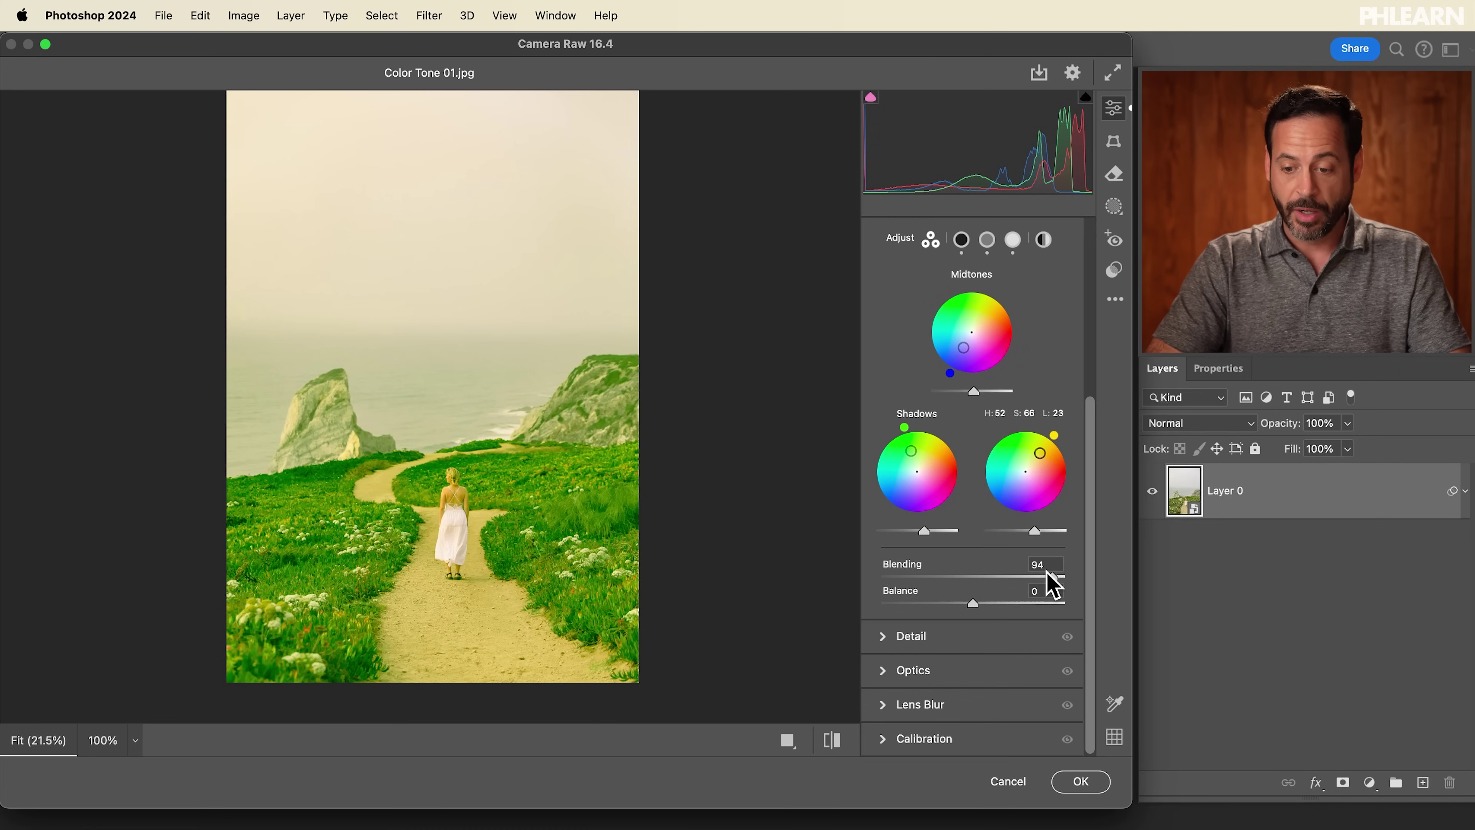
pyautogui.moveTo(1051, 579); pyautogui.dragTo(970, 567)
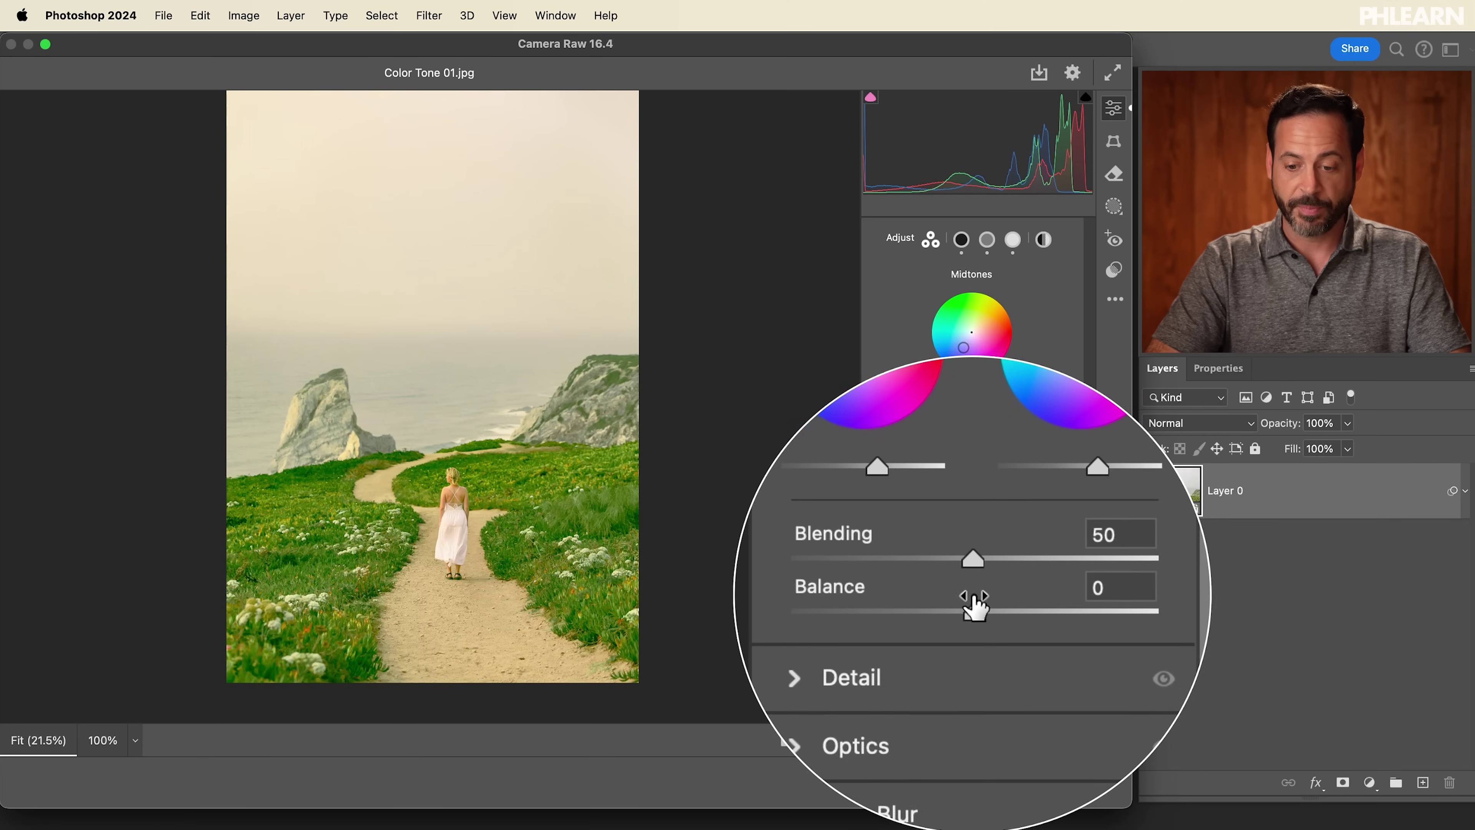
# Return the shadows to a green grade and shift the color grading Balance to -18.
pyautogui.moveTo(975, 581); pyautogui.dragTo(1025, 583)
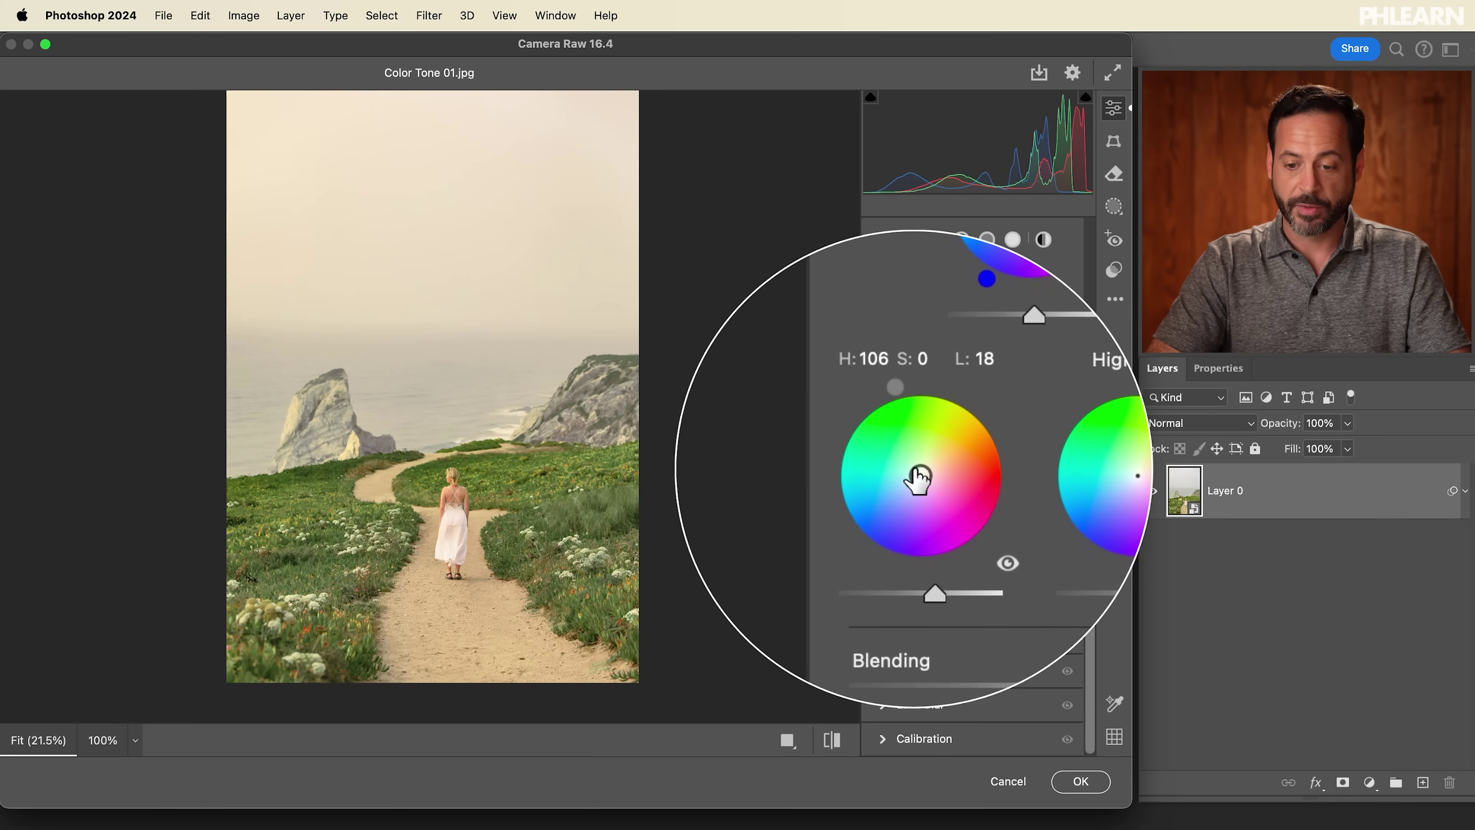
pyautogui.moveTo(917, 472); pyautogui.dragTo(911, 452)
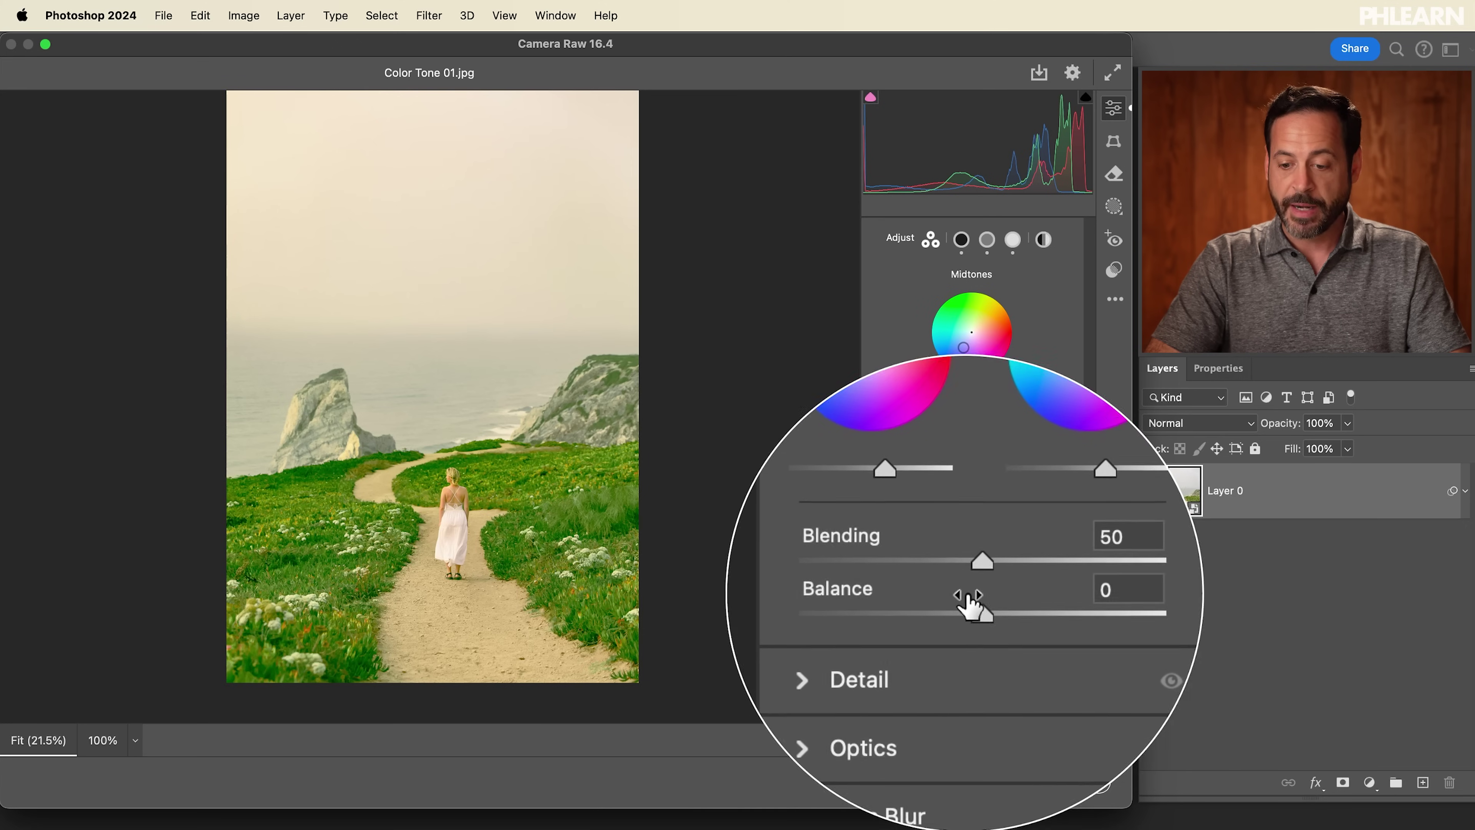
pyautogui.moveTo(976, 613)
pyautogui.mouseDown()
pyautogui.moveTo(917, 610)
pyautogui.moveTo(1057, 610)
pyautogui.moveTo(892, 602)
pyautogui.moveTo(1046, 591)
pyautogui.moveTo(935, 606)
pyautogui.moveTo(1000, 593)
pyautogui.moveTo(962, 589)
pyautogui.mouseUp()
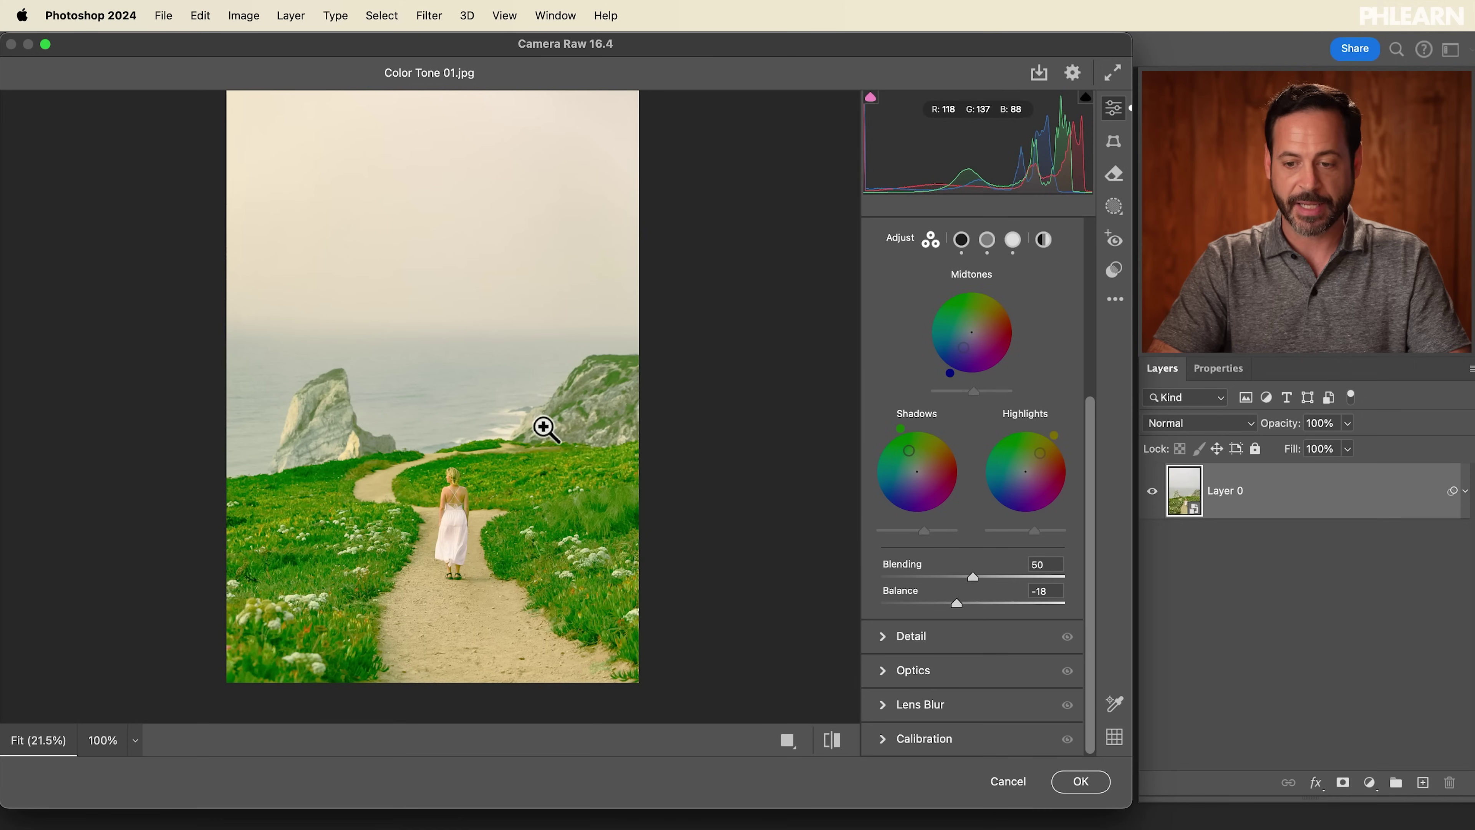
# Compare the landscape with the color grading switched off and on after the balance adjustment.
pyautogui.scroll(3, 989, 347)
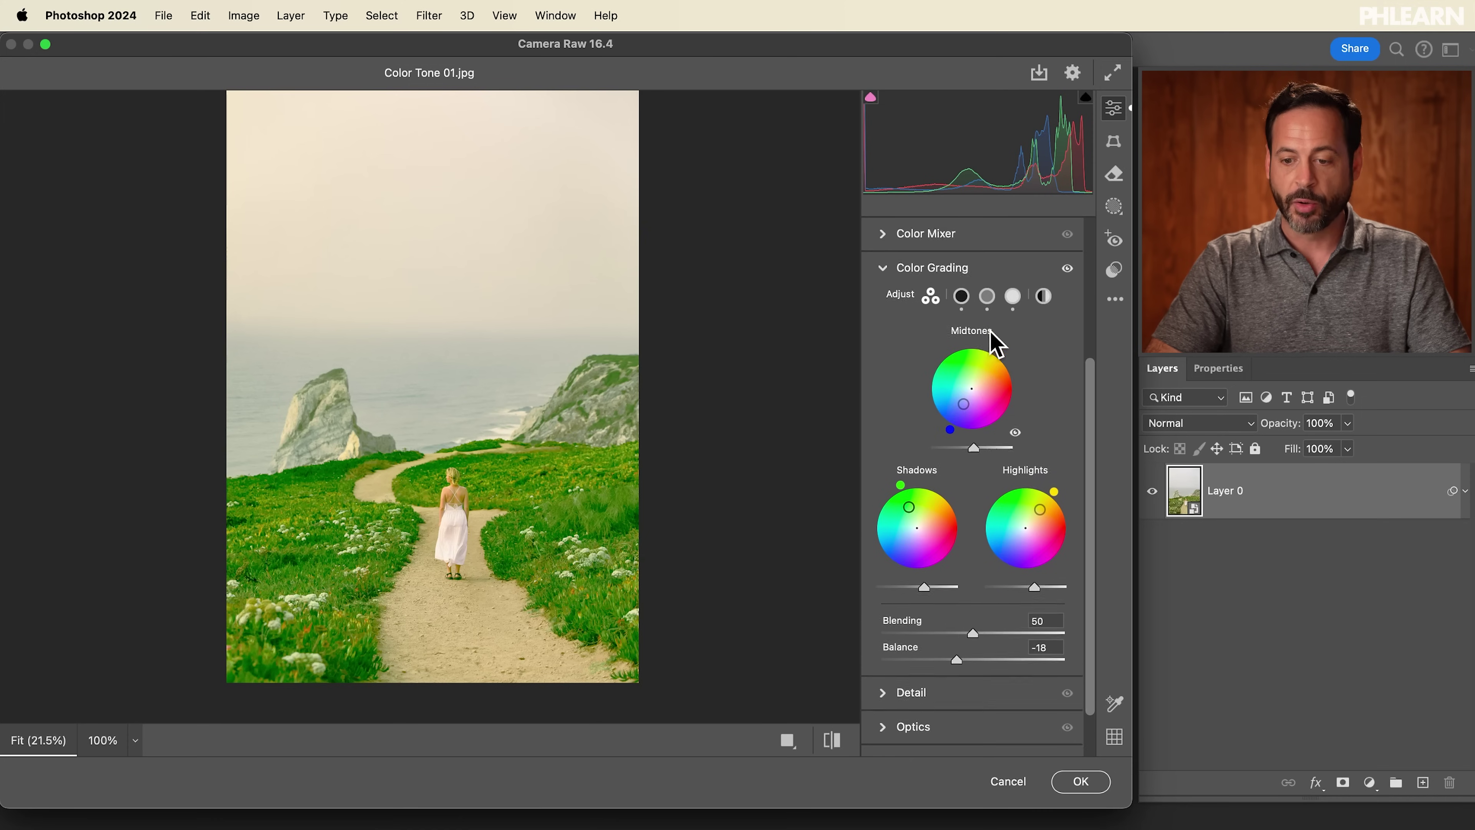
pyautogui.click(1066, 276)
pyautogui.click(1068, 277)
pyautogui.click(1067, 278)
pyautogui.click(1068, 277)
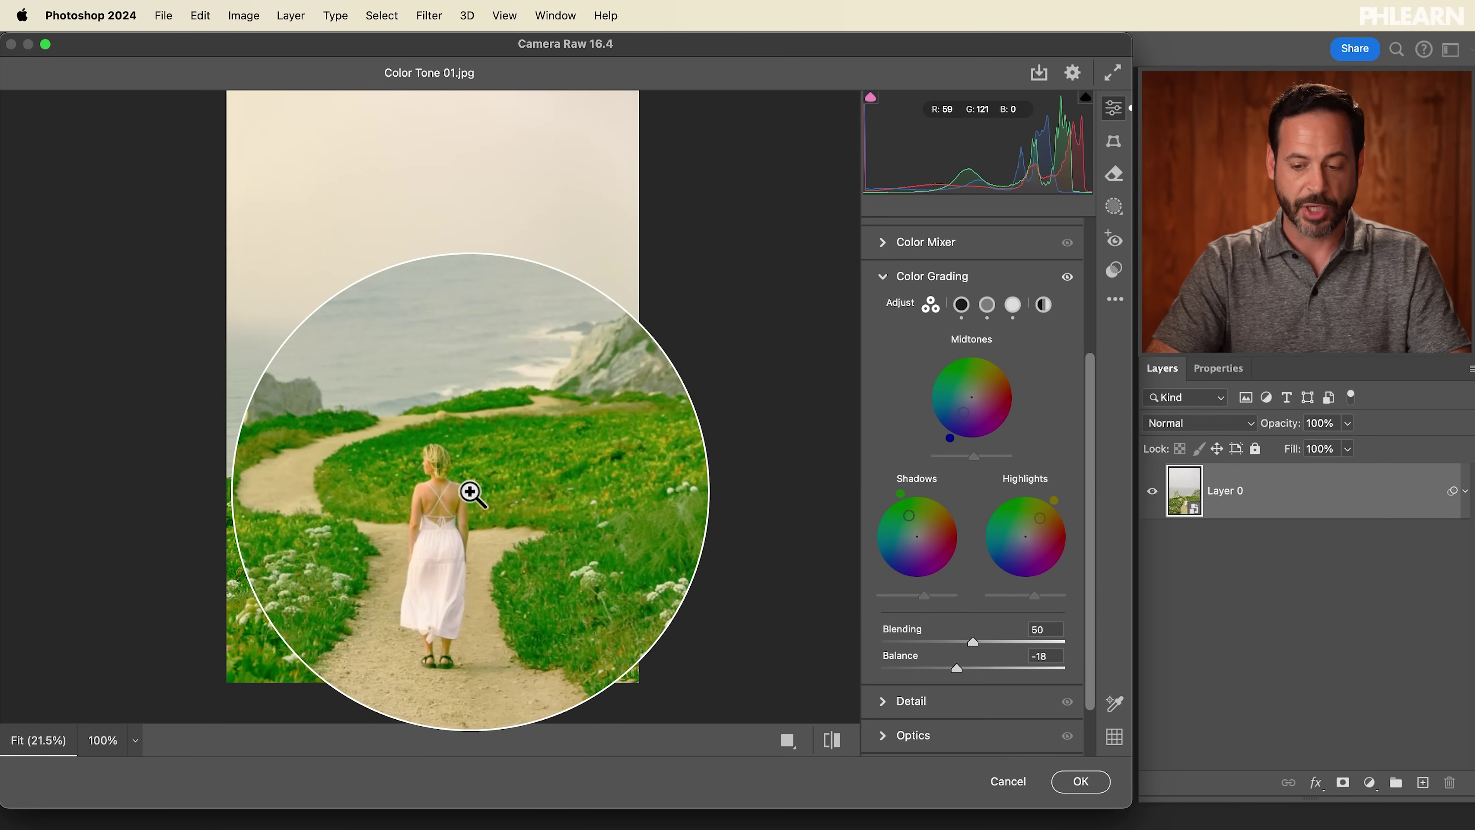
# Apply the color grading to the smart object and compare the image with its smart filters off and on.
pyautogui.click(1081, 781)
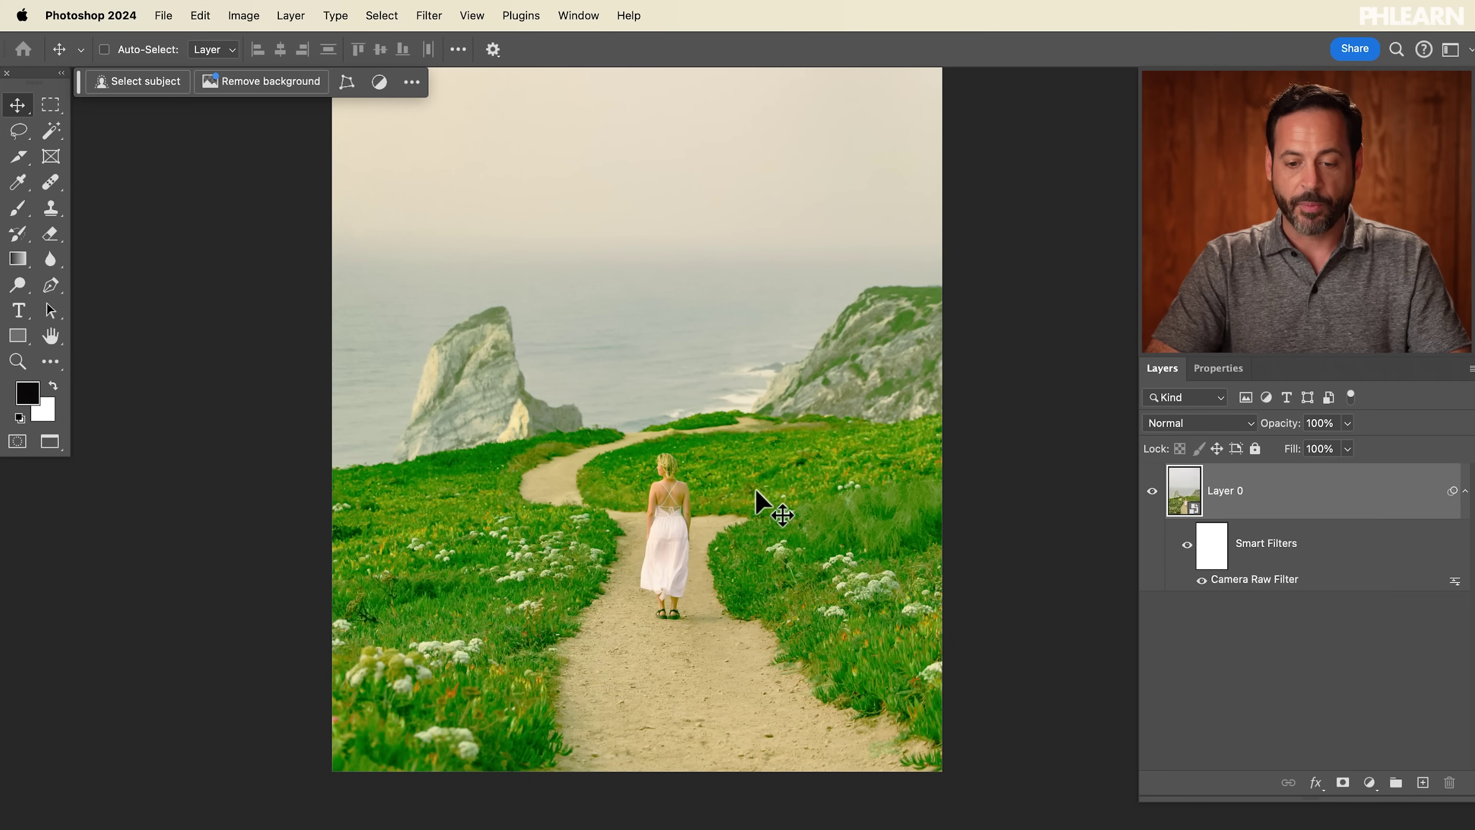
pyautogui.scroll(5, 765, 470)
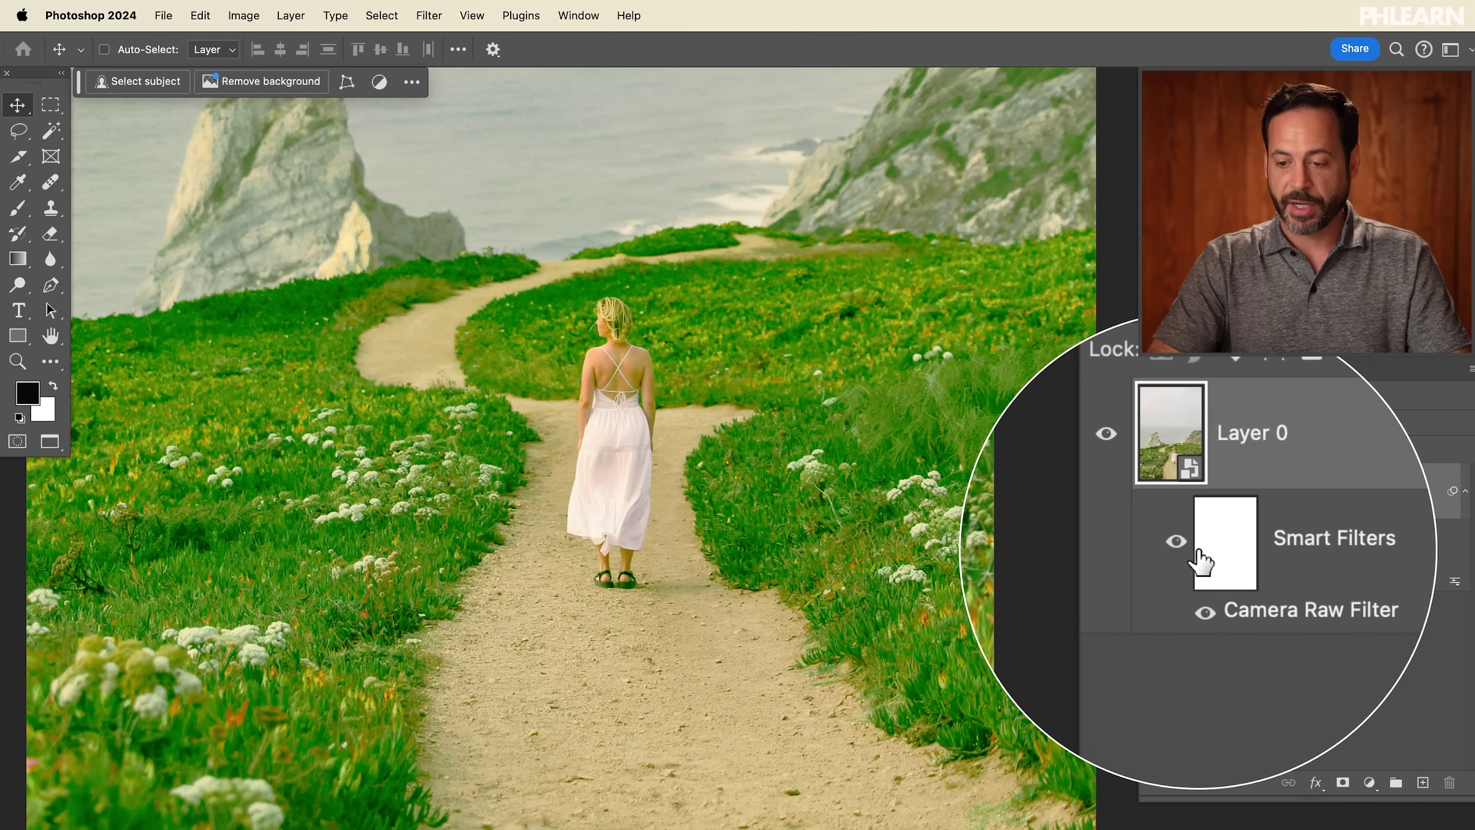
pyautogui.click(1186, 549)
pyautogui.click(1186, 549)
pyautogui.click(1186, 549)
pyautogui.click(1186, 549)
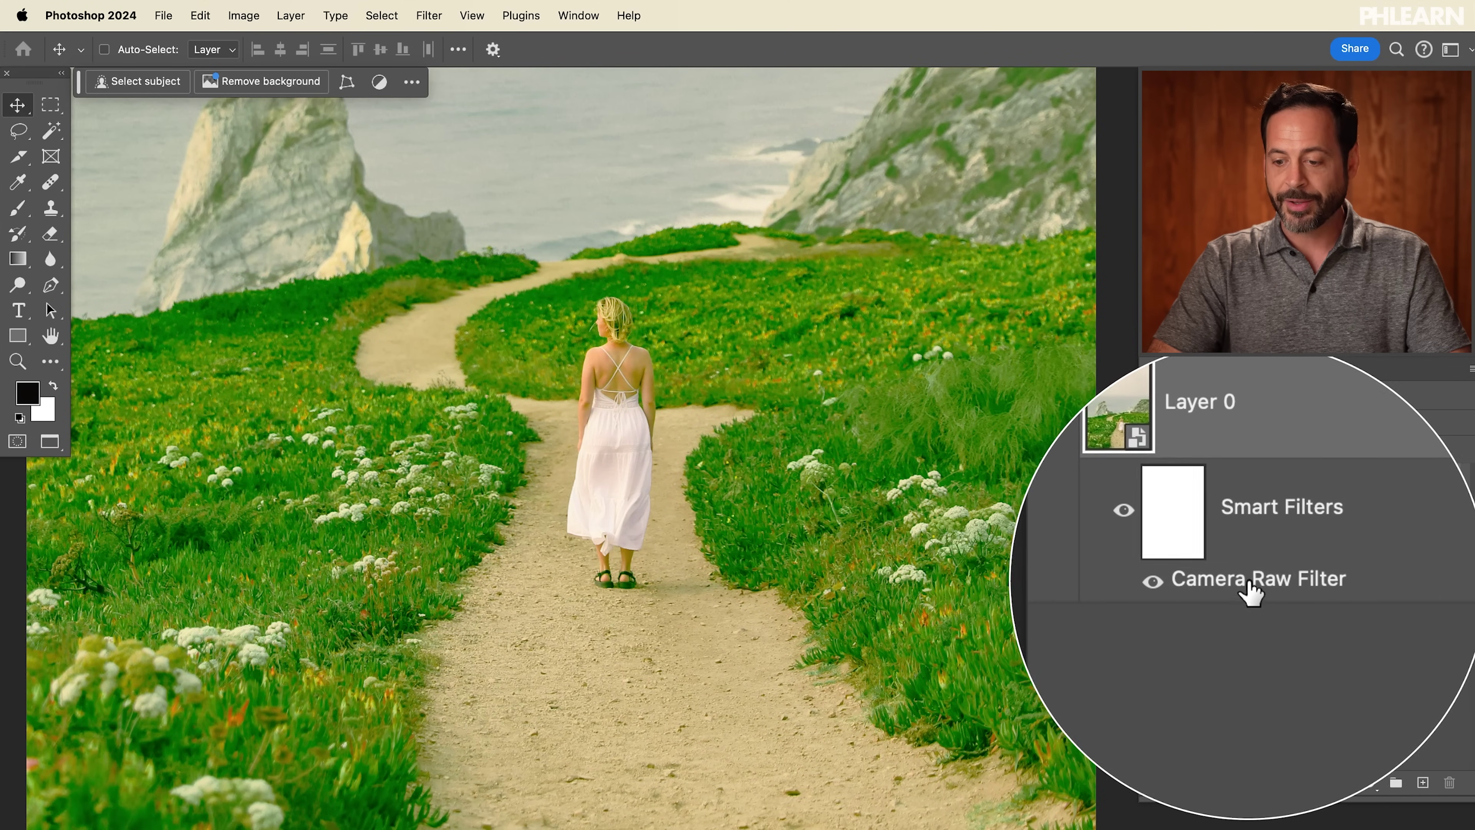
# Reopen the layer's Camera Raw smart filter, push the midtones to a stronger blue, and apply the change.
pyautogui.doubleClick(1248, 581)
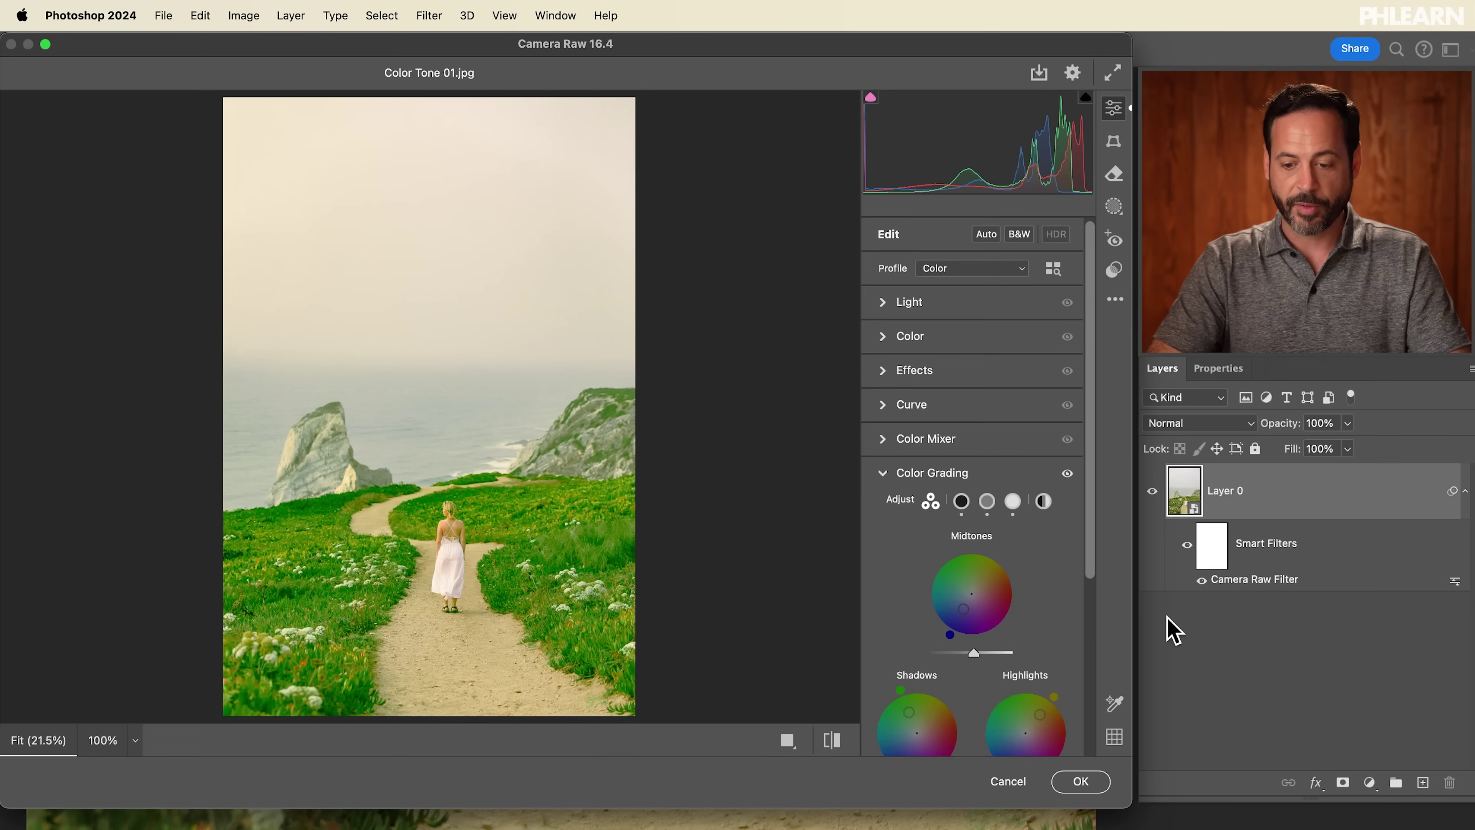
pyautogui.scroll(-3, 997, 584)
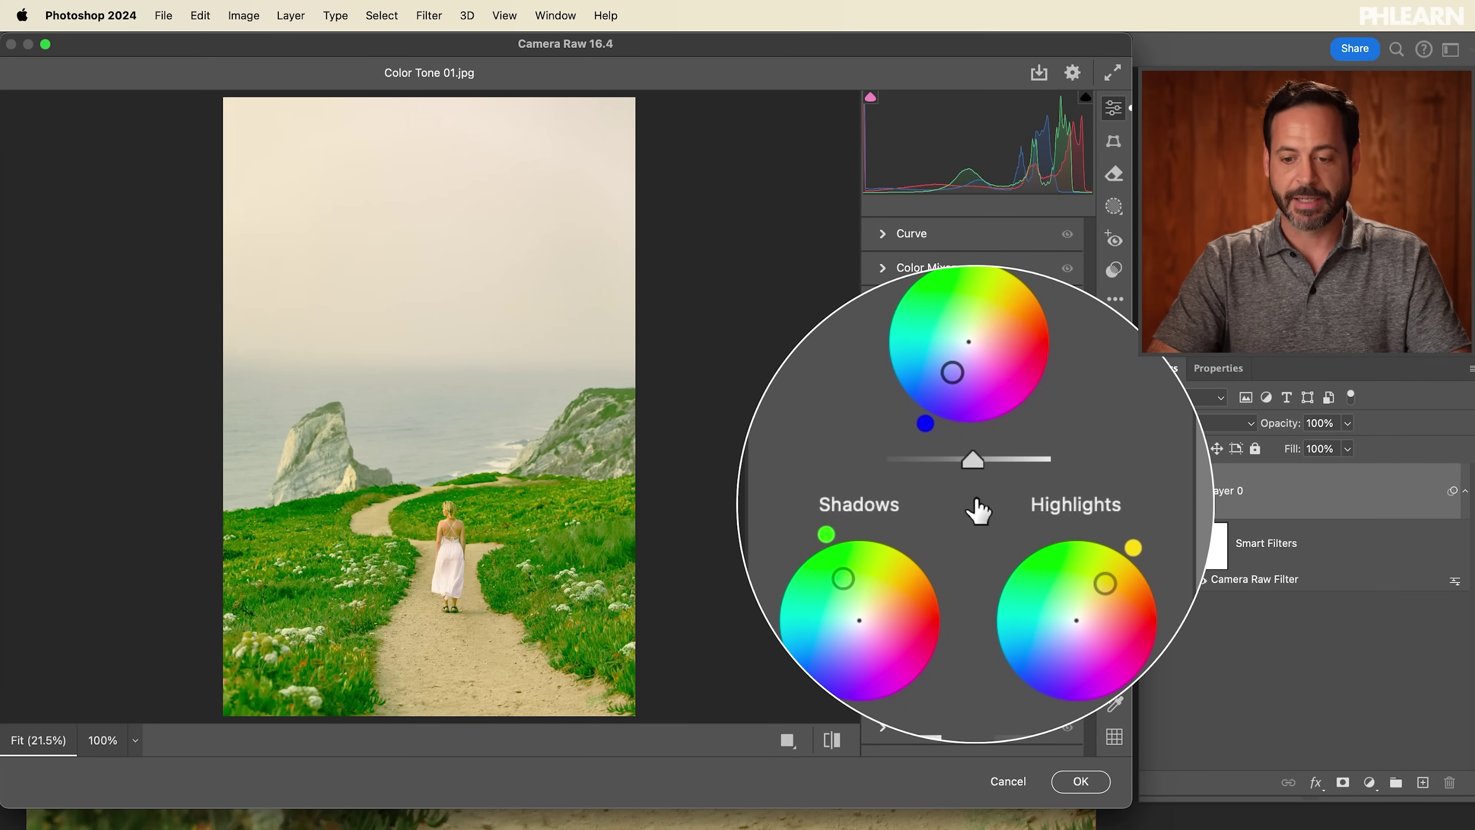
pyautogui.moveTo(959, 432)
pyautogui.mouseDown()
pyautogui.moveTo(975, 412)
pyautogui.moveTo(956, 457)
pyautogui.mouseUp()
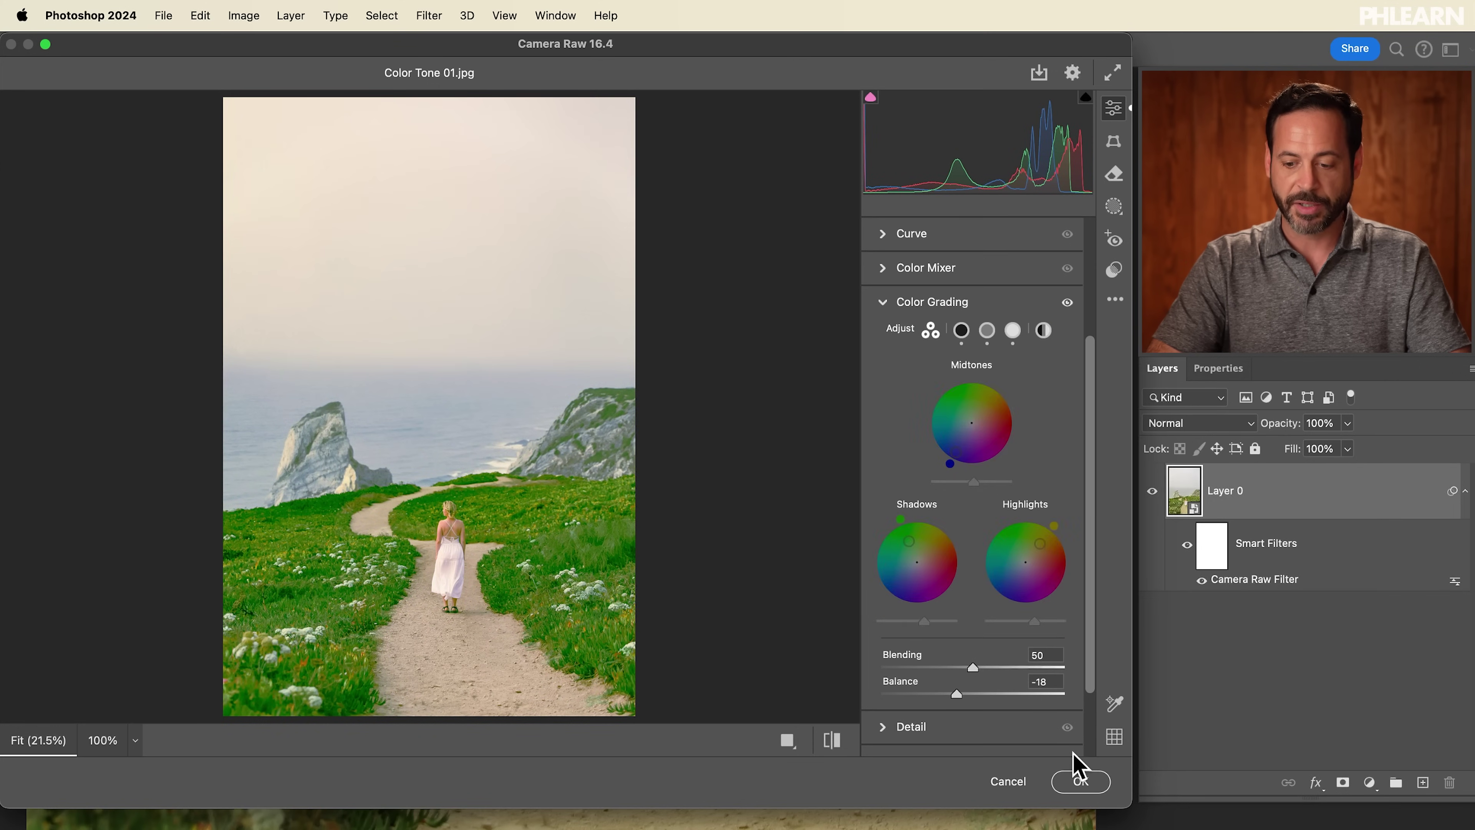
pyautogui.click(1080, 782)
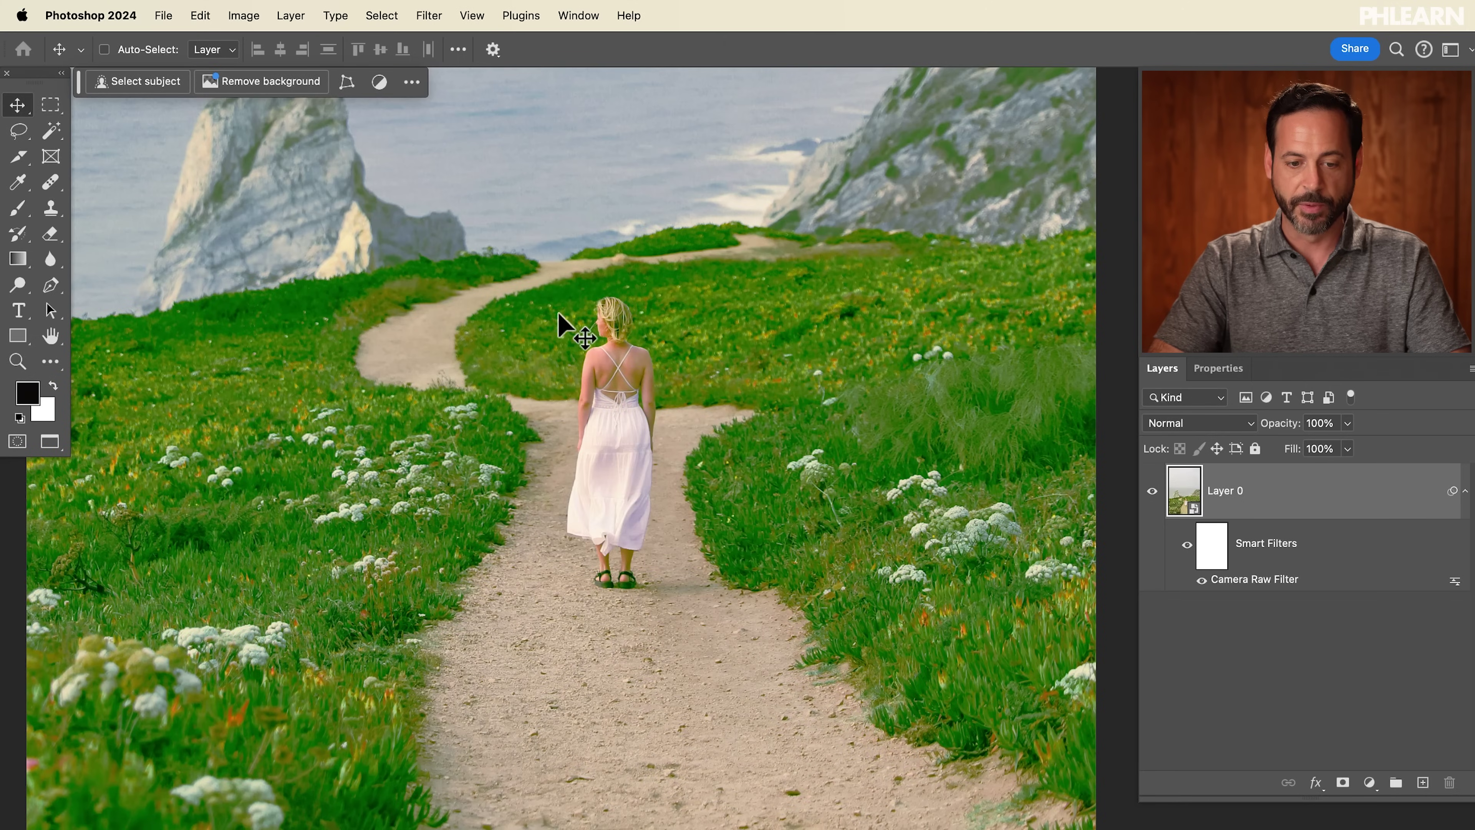
pyautogui.scroll(3, 546, 322)
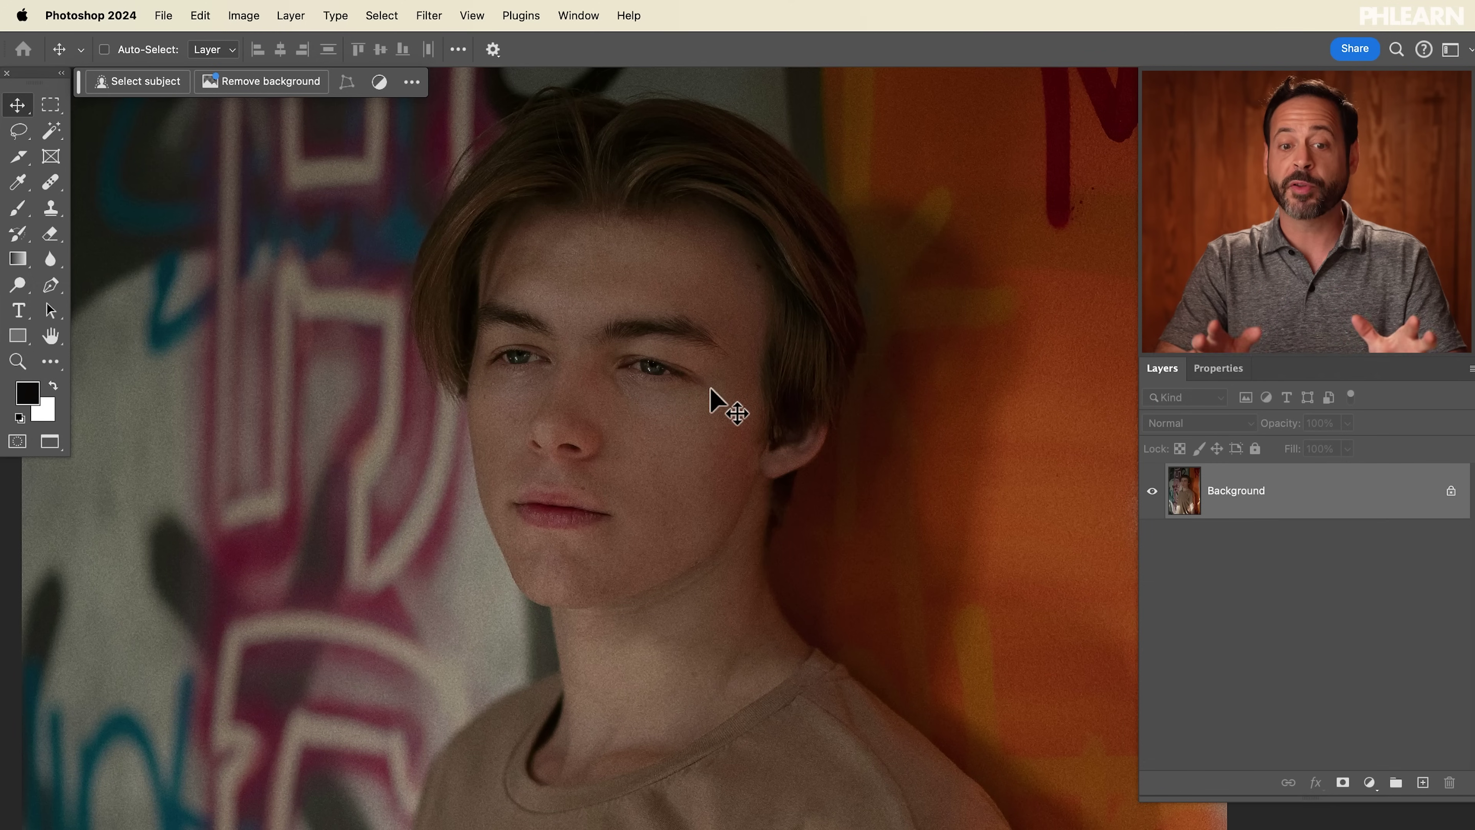
# Convert the portrait's Background layer to a smart object and open the Camera Raw Filter on it.
pyautogui.click(291, 17)
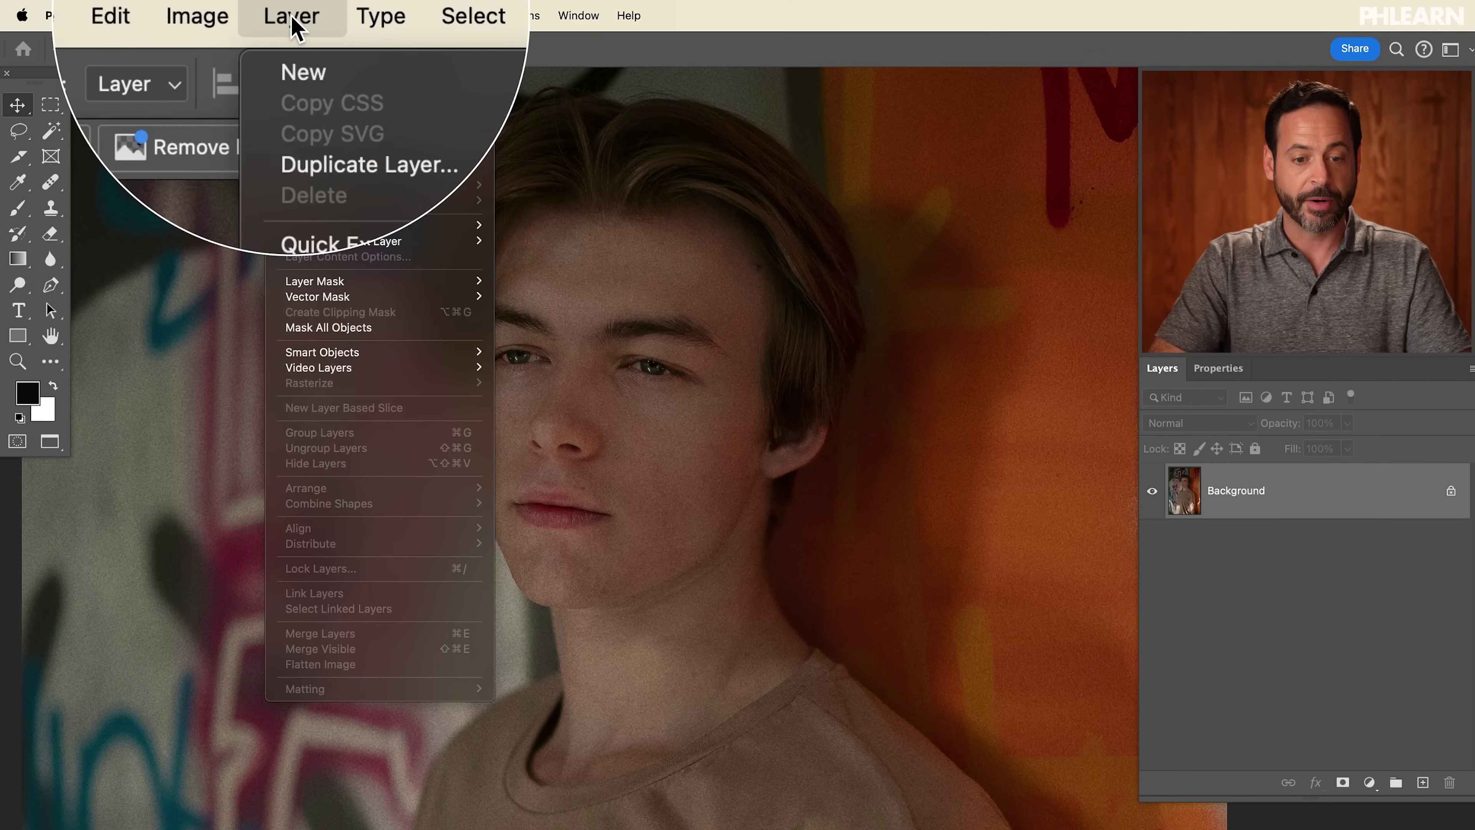
pyautogui.moveTo(366, 354)
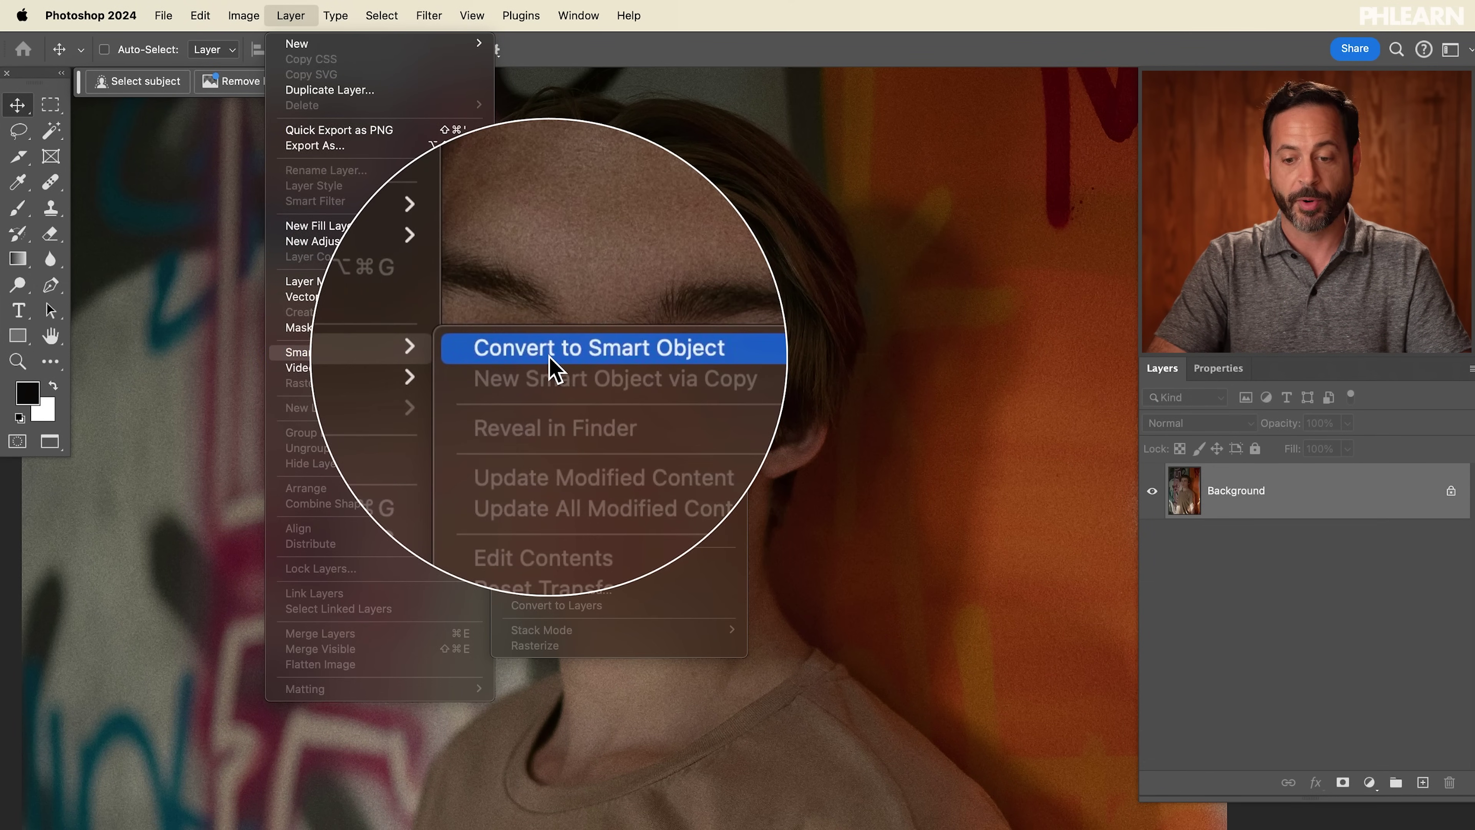
pyautogui.click(555, 370)
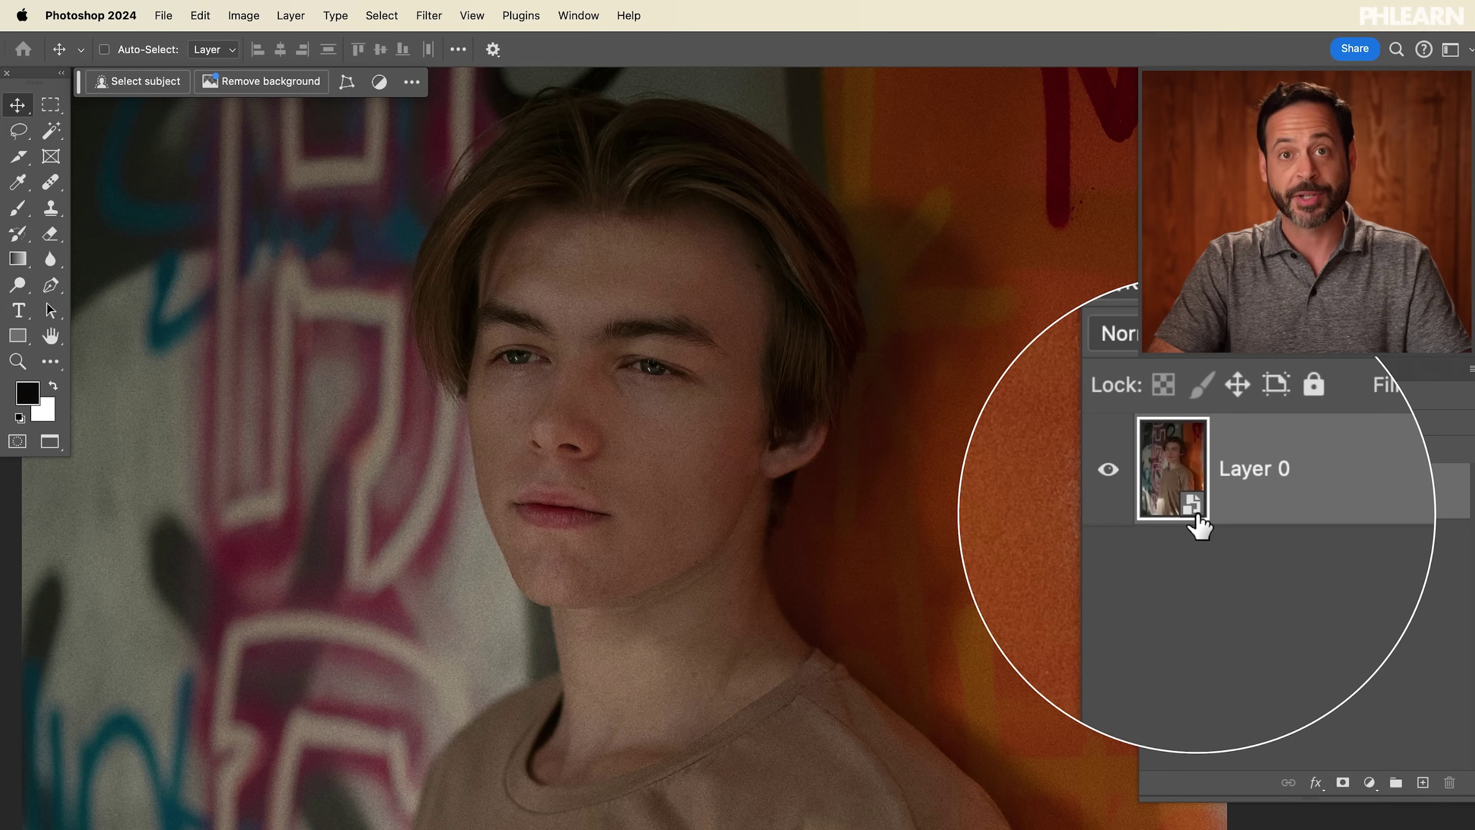
pyautogui.click(430, 15)
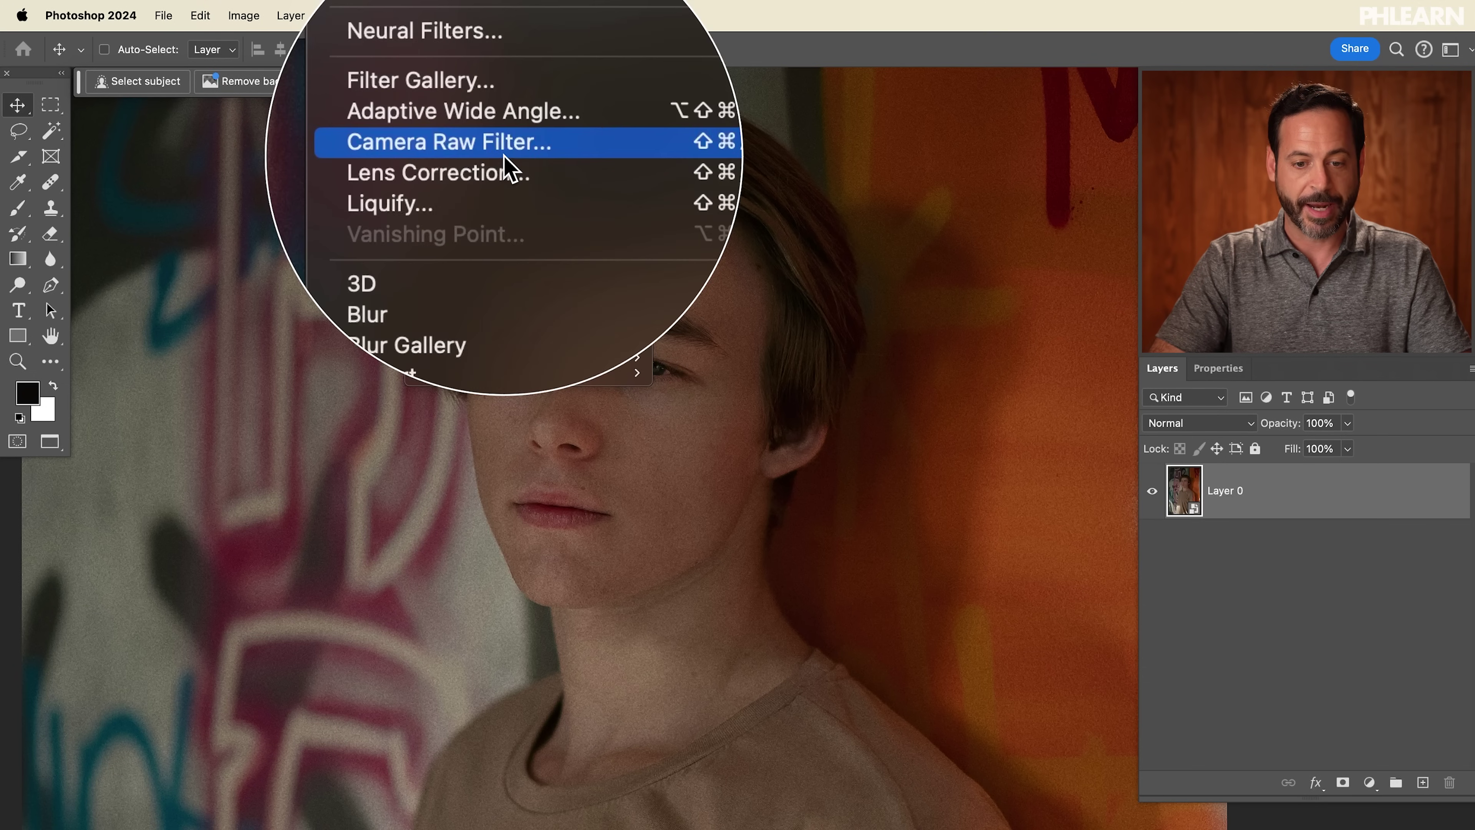
pyautogui.click(504, 164)
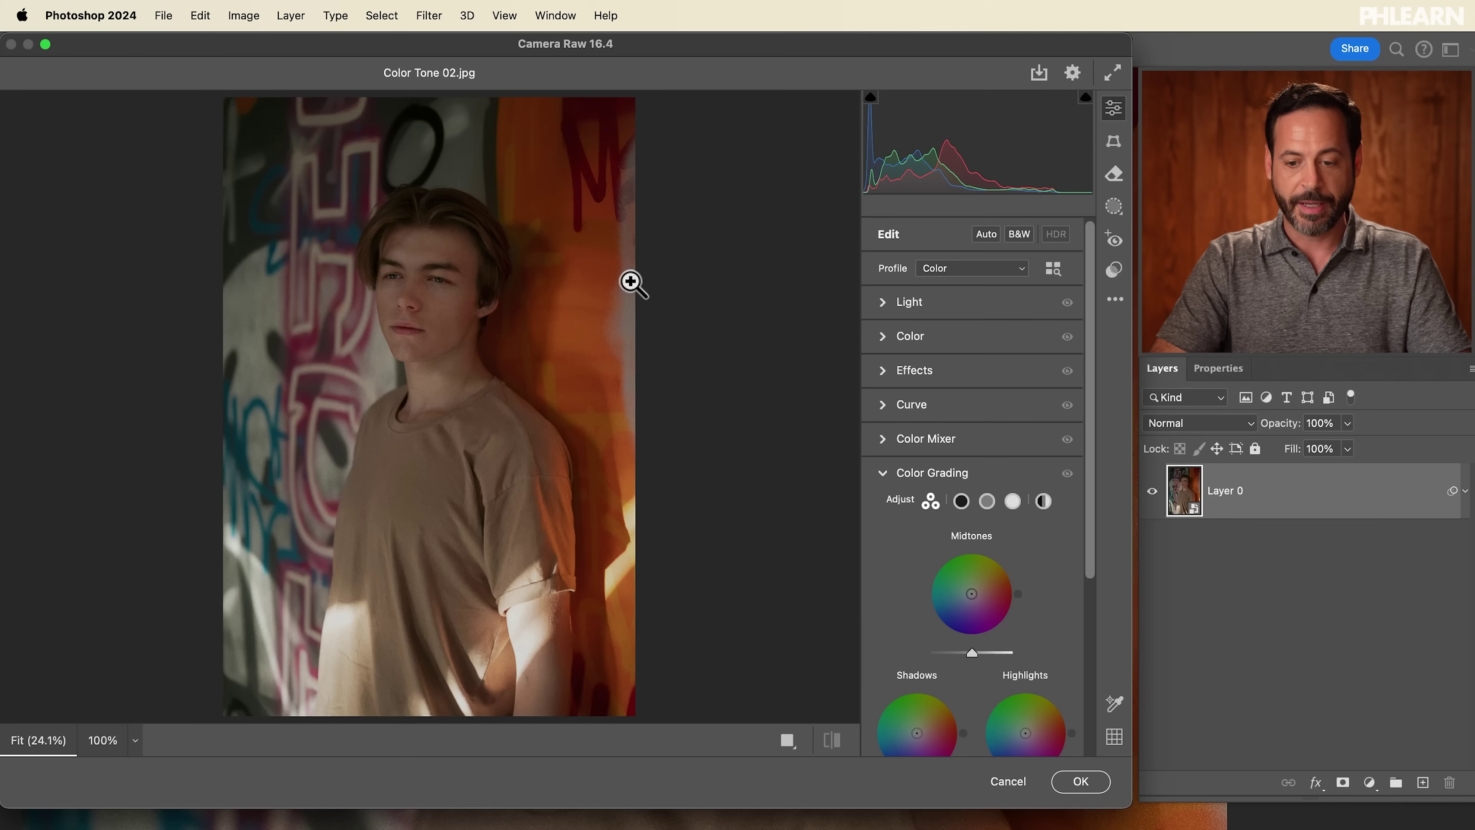
# Grade the portrait's midtones golden yellow with hue 45 and saturation 100, and raise their luminance to 55.
pyautogui.click(410, 431)
pyautogui.scroll(-5, 410, 431)
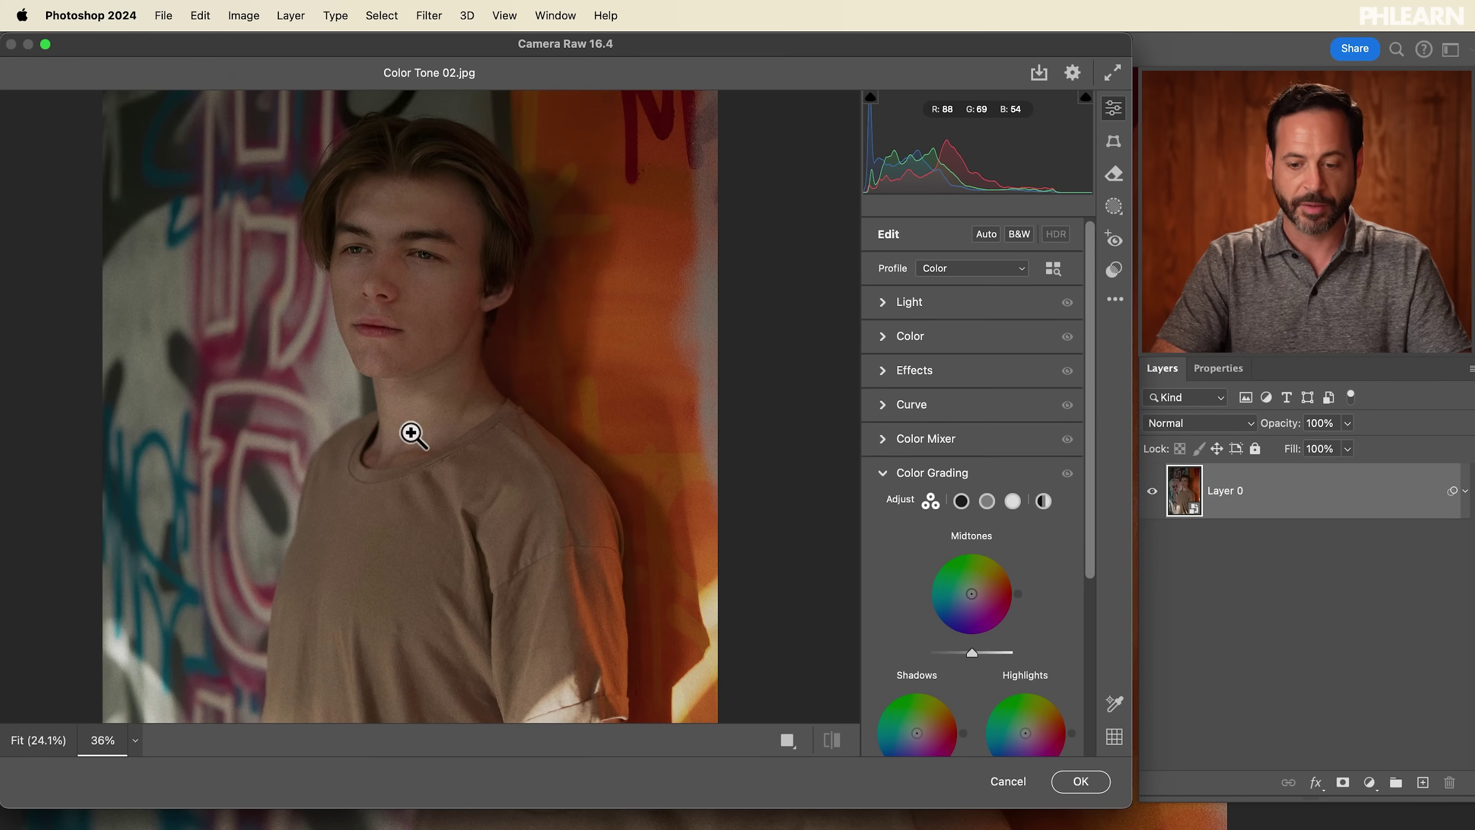
pyautogui.scroll(-4, 944, 494)
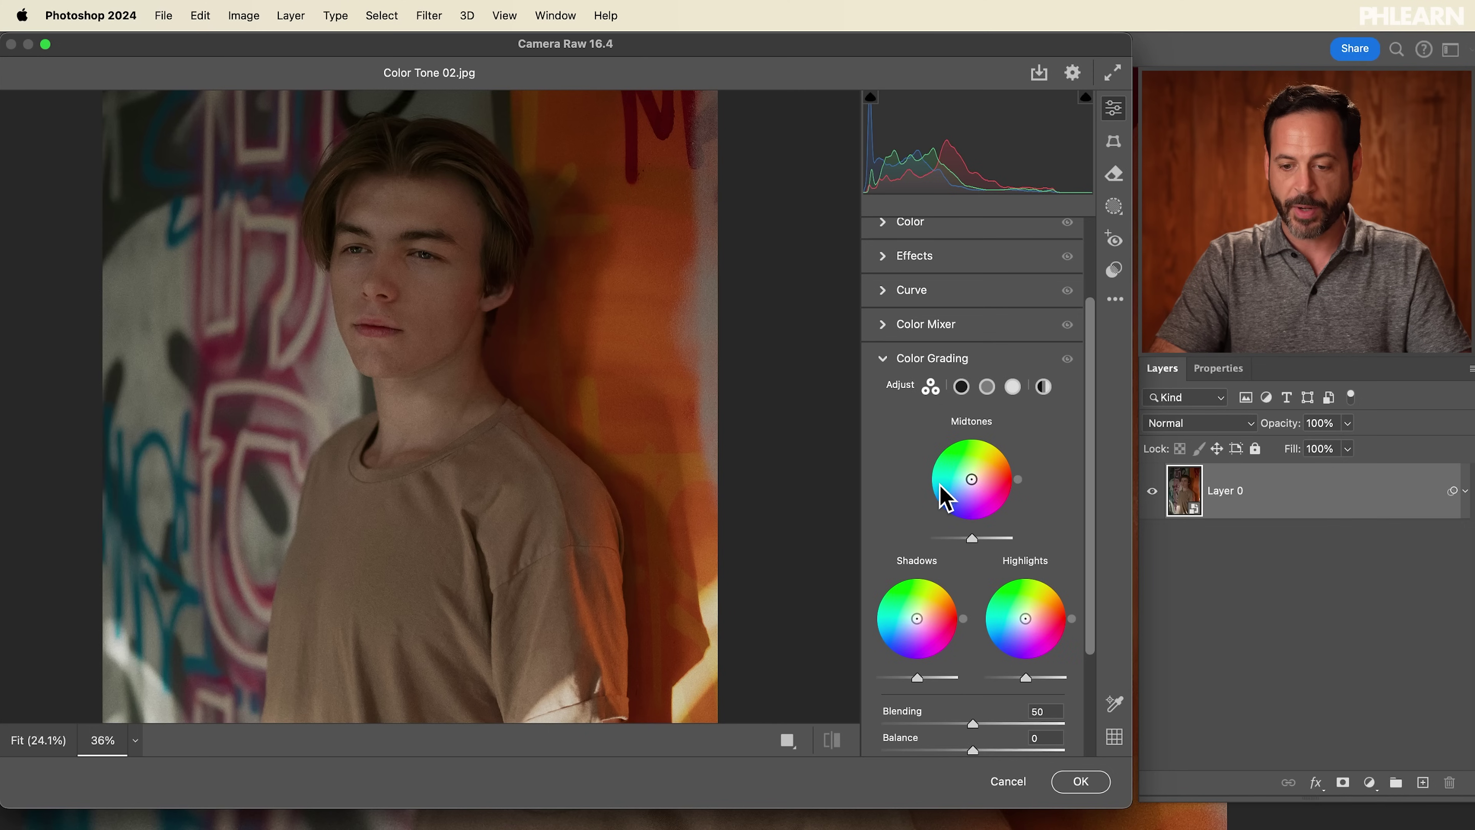
pyautogui.moveTo(972, 478); pyautogui.dragTo(1005, 445)
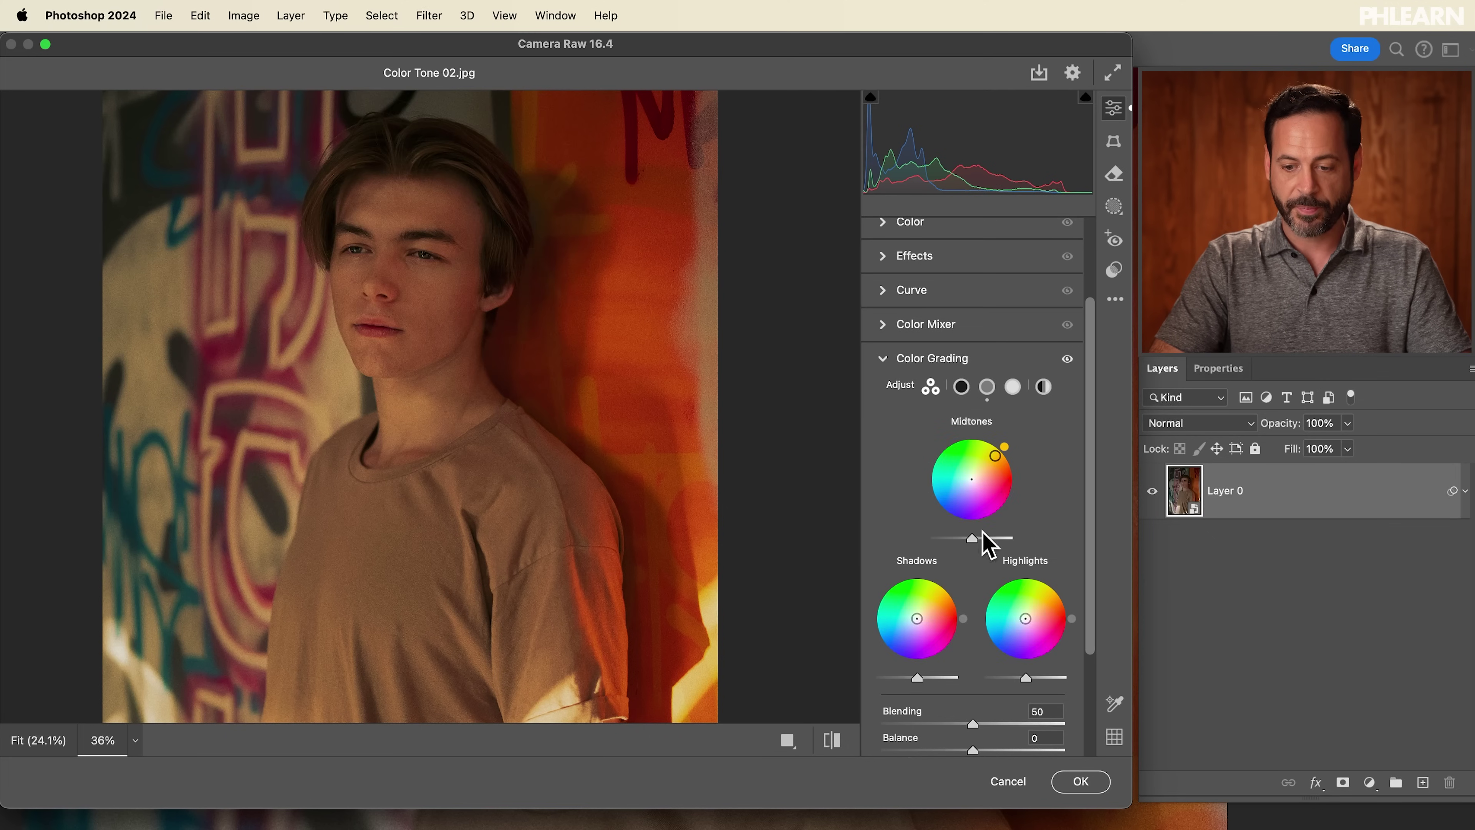
pyautogui.moveTo(975, 541); pyautogui.dragTo(995, 540)
# Grade the shadows deep blue at a moderate saturation and the highlights a lighter blue.
pyautogui.scroll(-5, 995, 553)
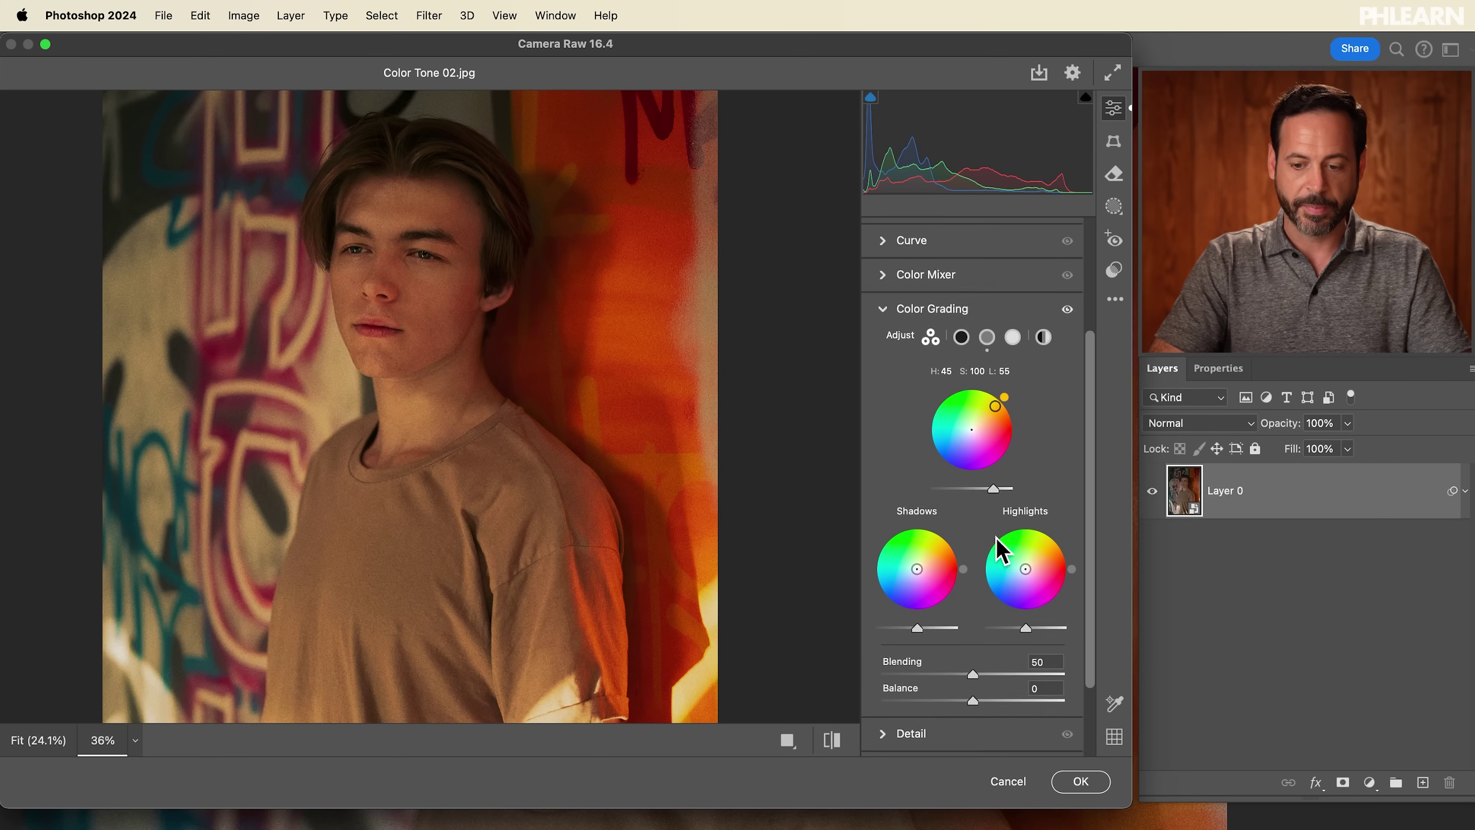
pyautogui.moveTo(916, 524)
pyautogui.mouseDown()
pyautogui.moveTo(890, 534)
pyautogui.moveTo(906, 531)
pyautogui.mouseUp()
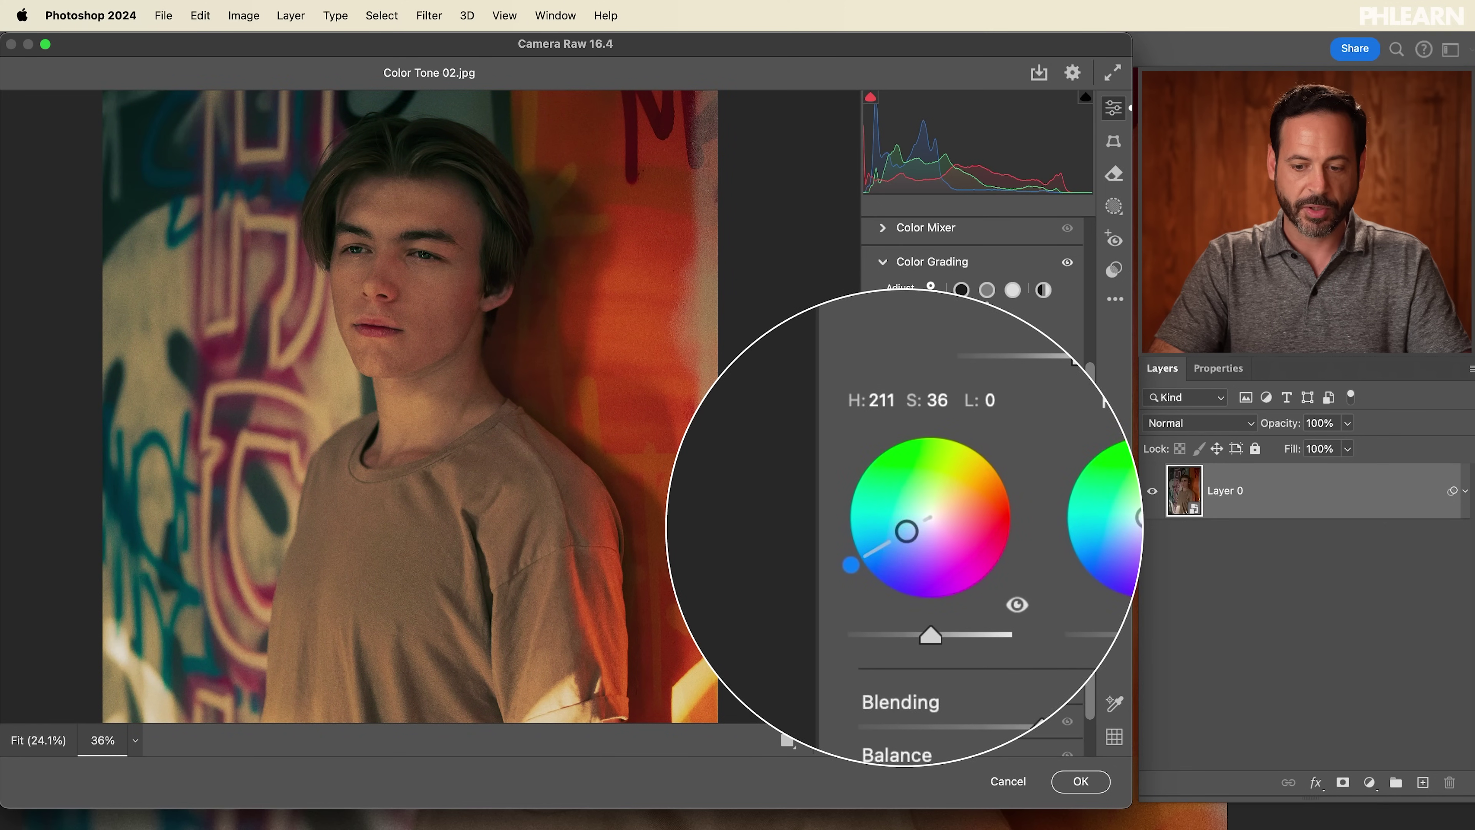
pyautogui.moveTo(919, 590)
pyautogui.mouseDown()
pyautogui.moveTo(899, 596)
pyautogui.moveTo(931, 580)
pyautogui.moveTo(914, 586)
pyautogui.mouseUp()
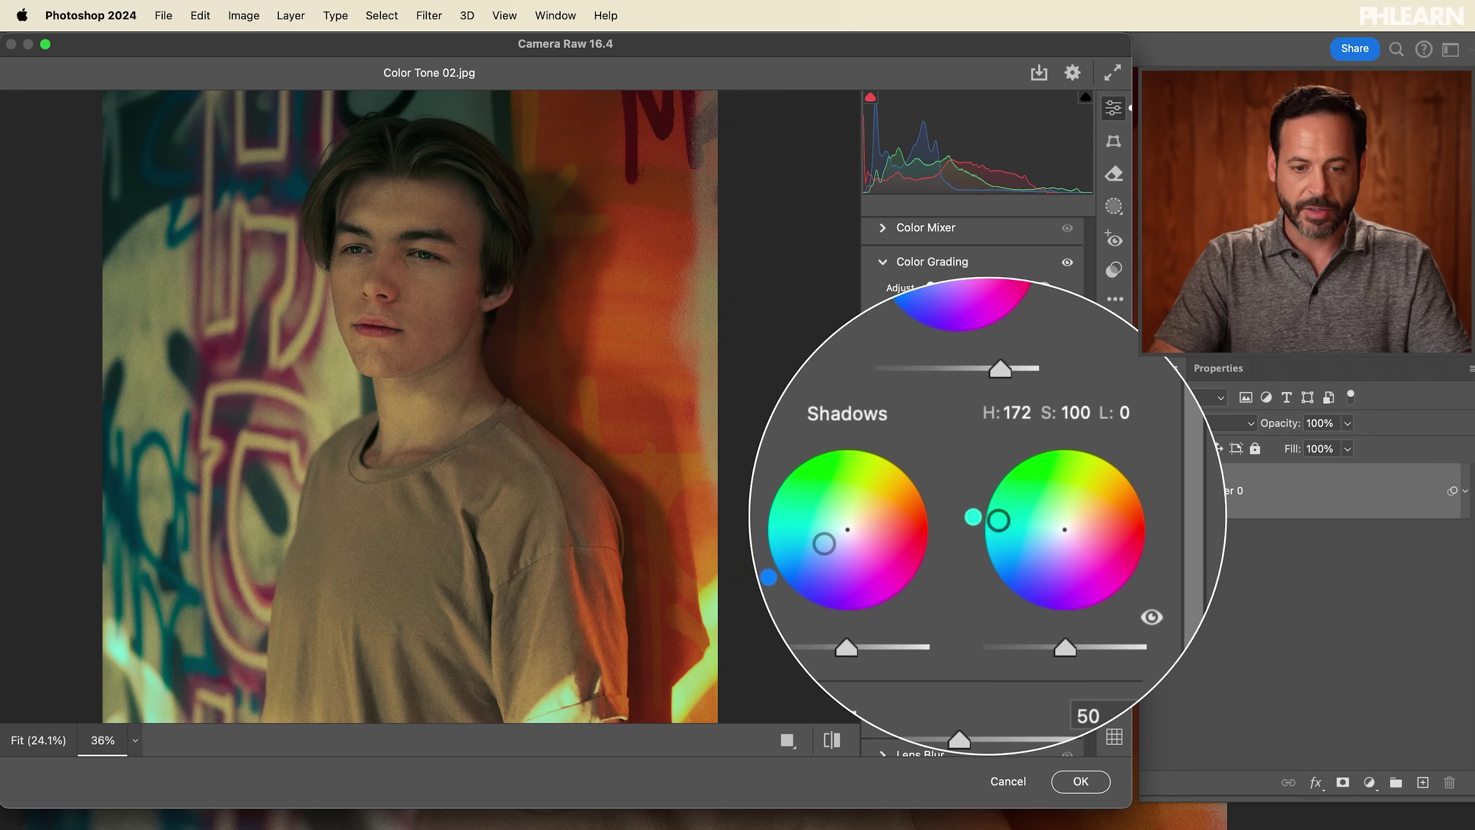
pyautogui.moveTo(986, 497); pyautogui.dragTo(900, 553)
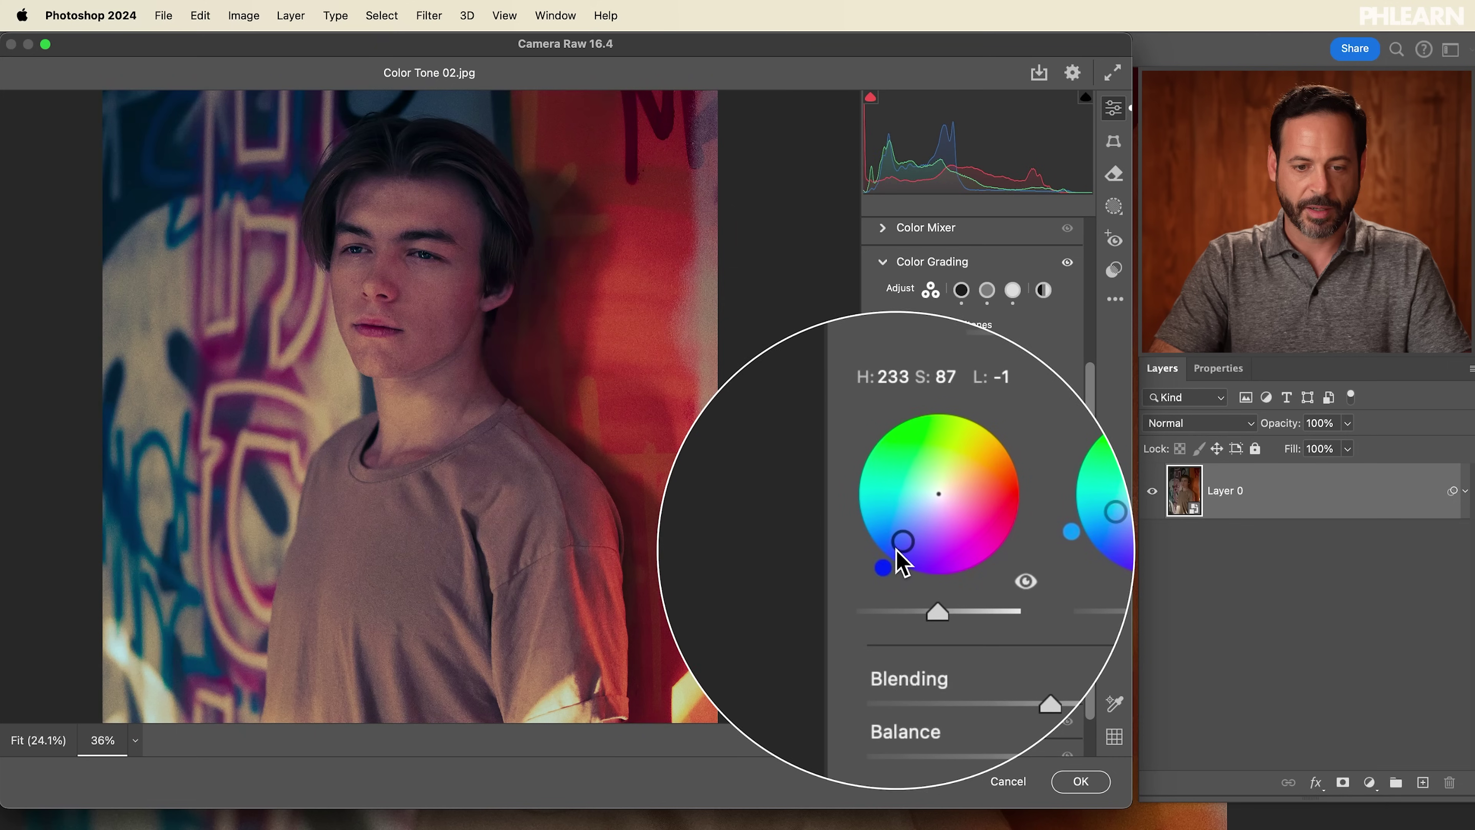
pyautogui.moveTo(901, 549); pyautogui.dragTo(911, 539)
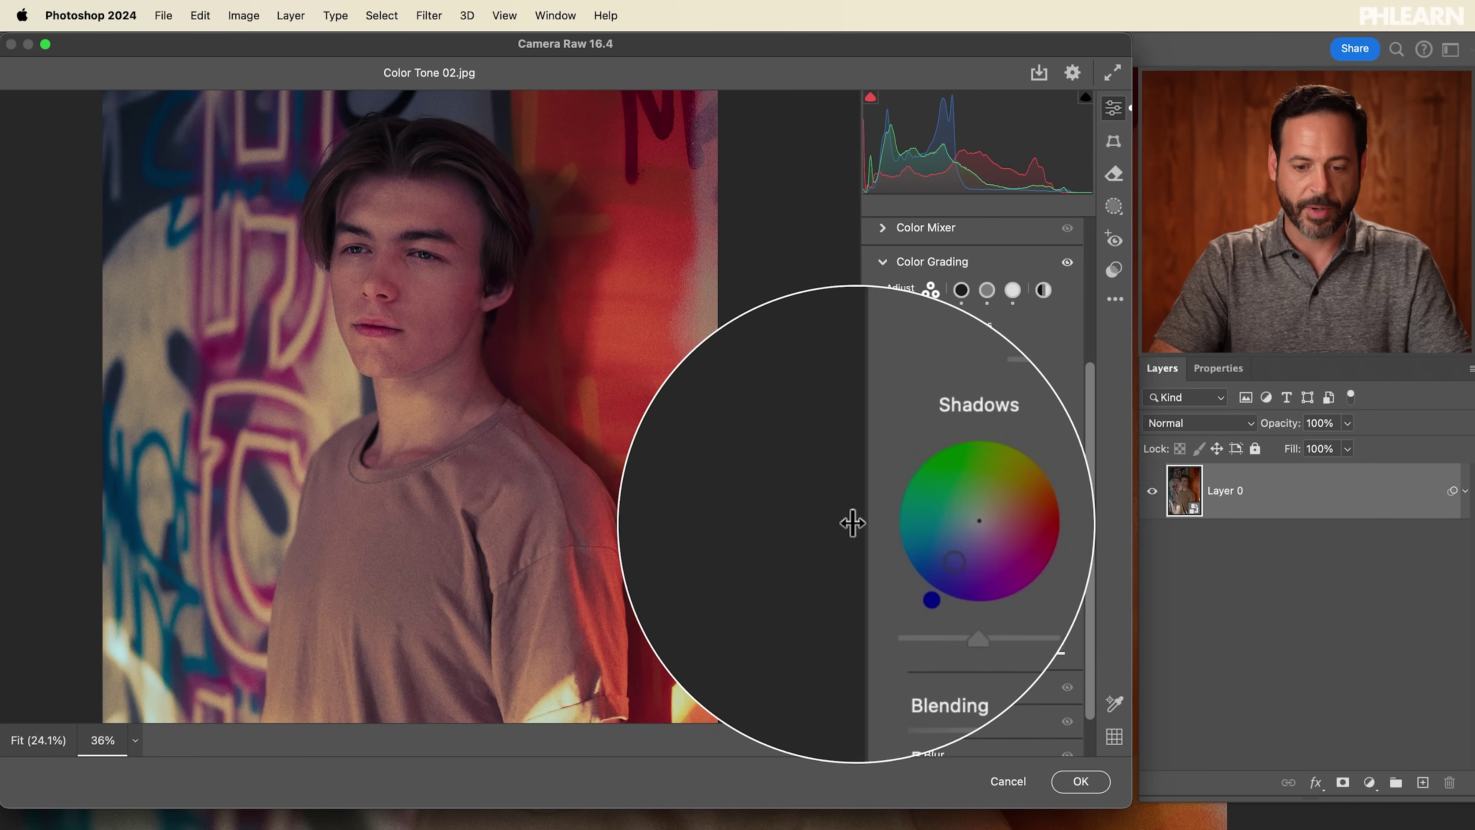
# Raise the midtones' luminance to 100 and shift their hue to 49 at saturation 100.
pyautogui.hscroll(-3, 721, 421)
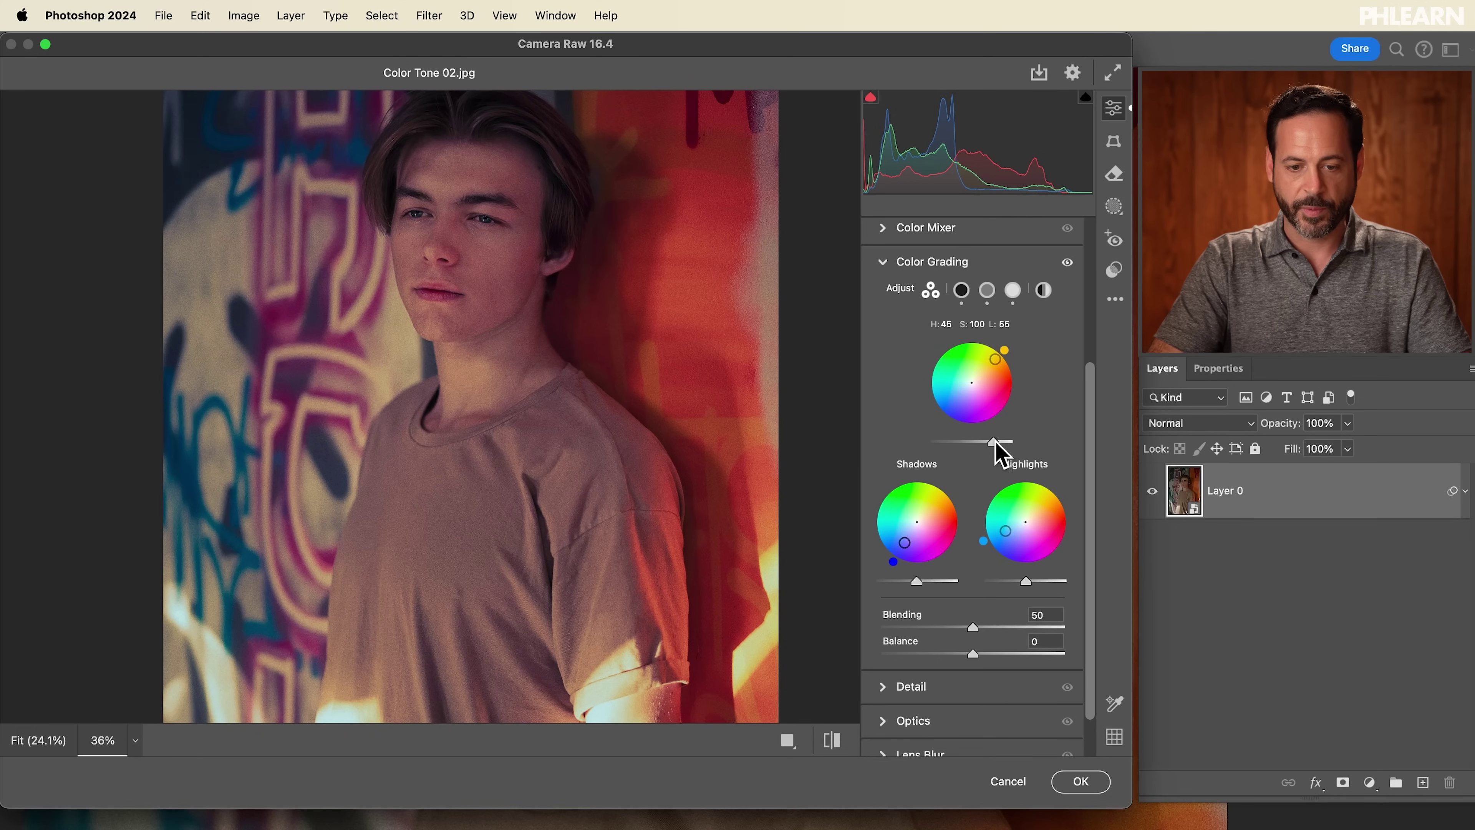
pyautogui.moveTo(979, 442); pyautogui.dragTo(1031, 452)
pyautogui.moveTo(1004, 351); pyautogui.dragTo(1003, 347)
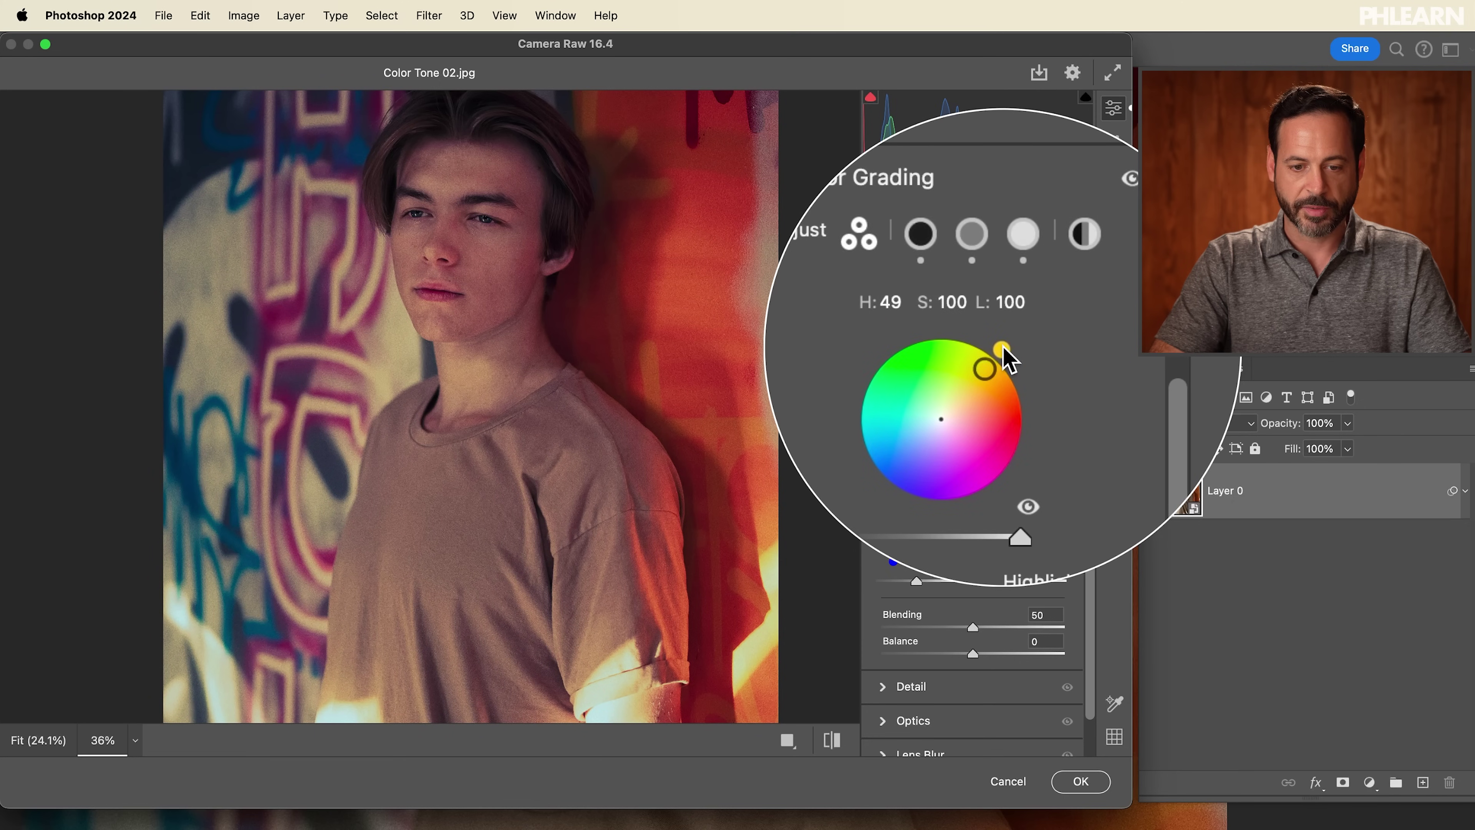
# Set the color grading Blending to 46 and the Balance to -8.
pyautogui.scroll(-2, 974, 422)
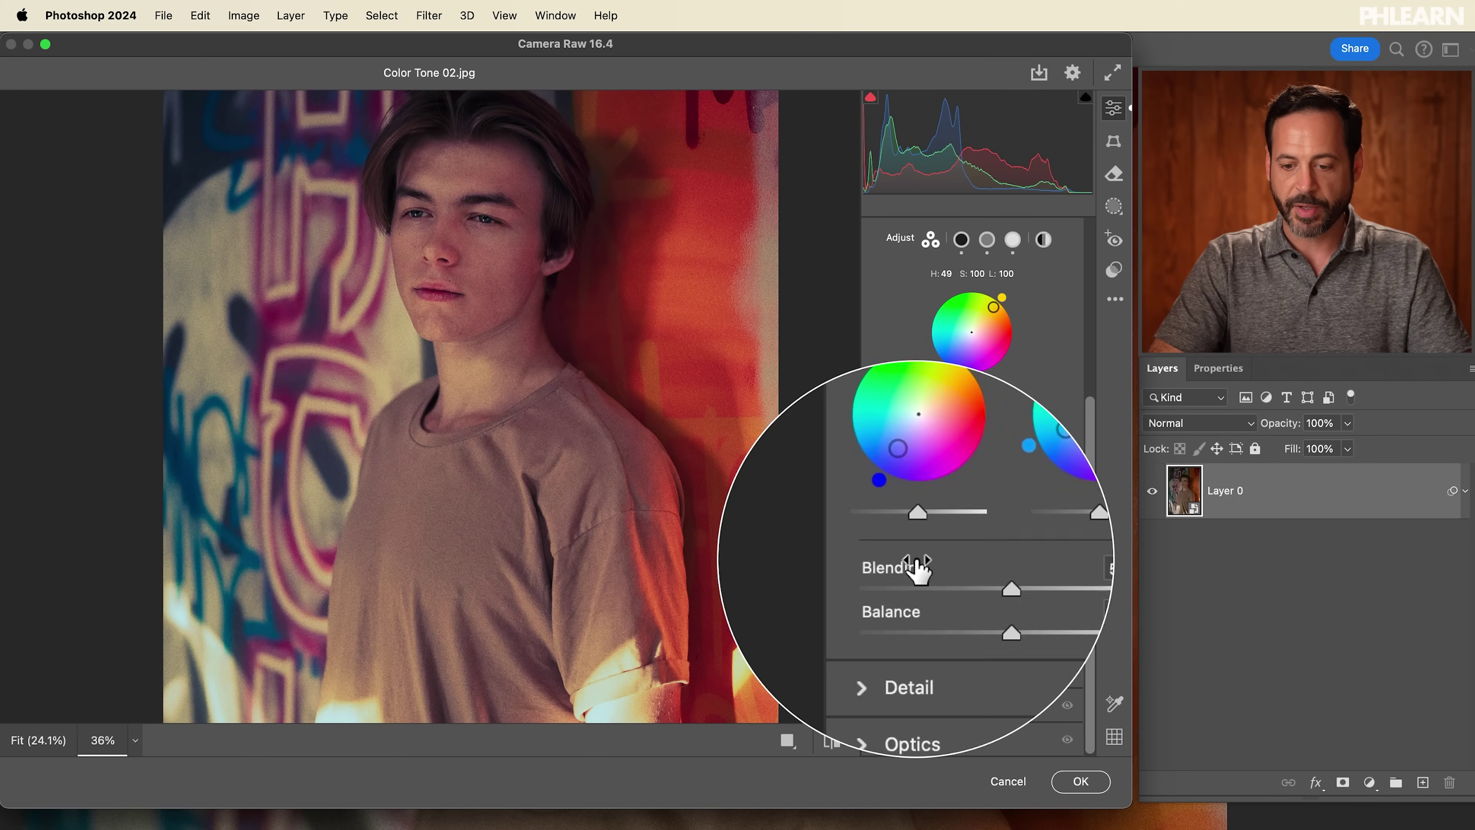
pyautogui.moveTo(976, 579); pyautogui.dragTo(1033, 577)
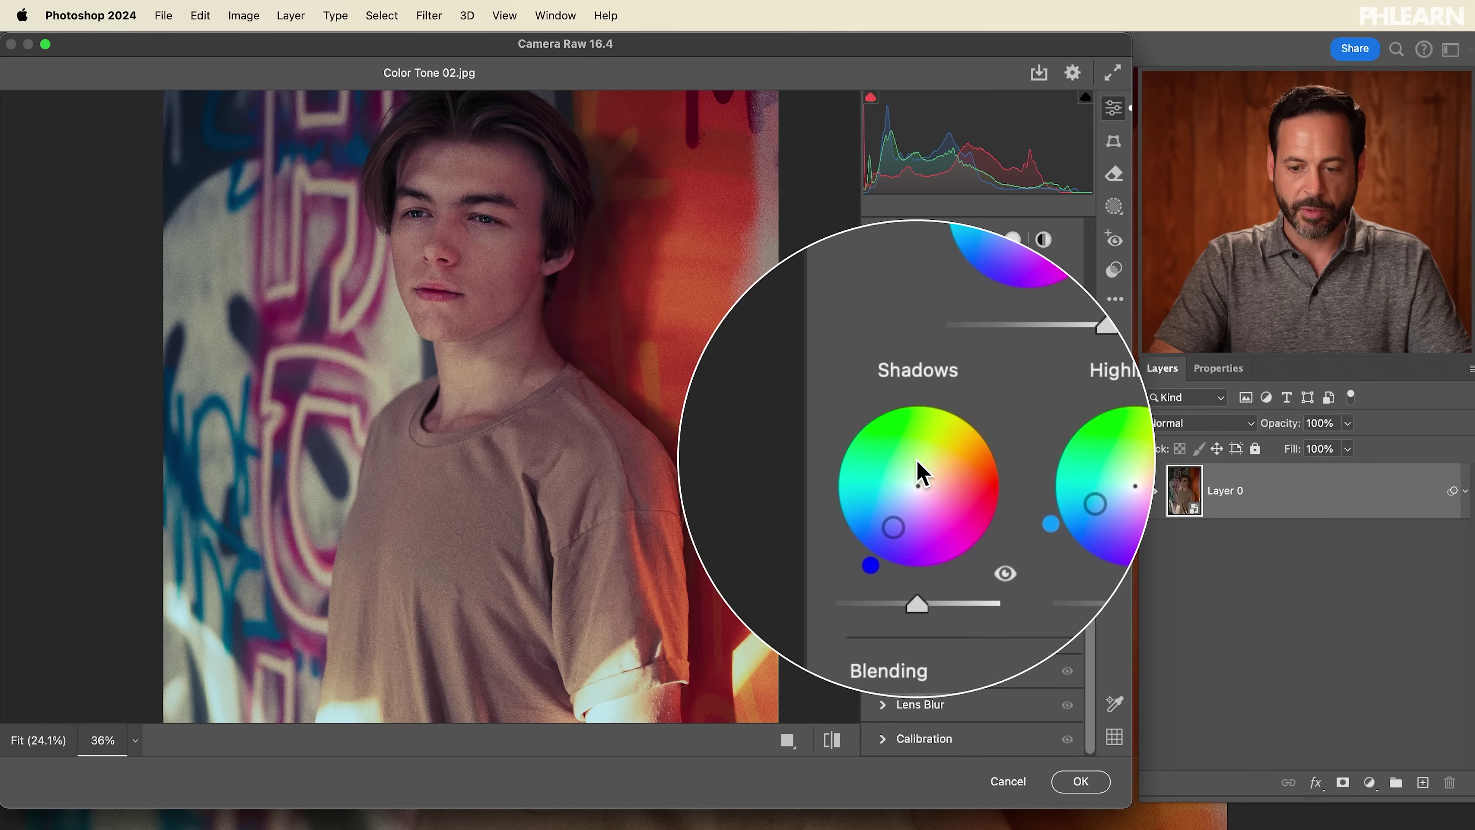
pyautogui.moveTo(1028, 584); pyautogui.dragTo(969, 612)
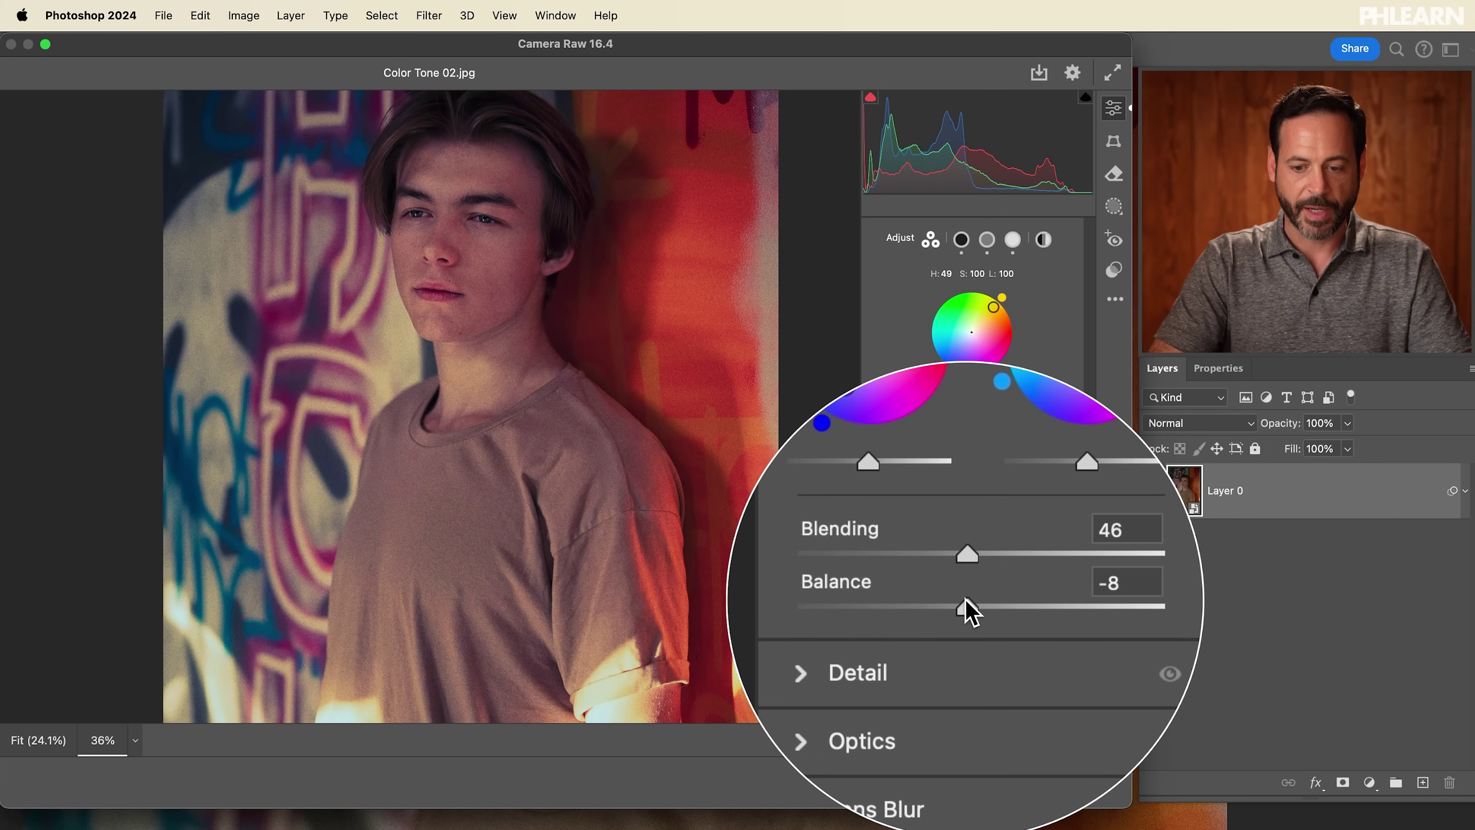
pyautogui.scroll(3, 478, 284)
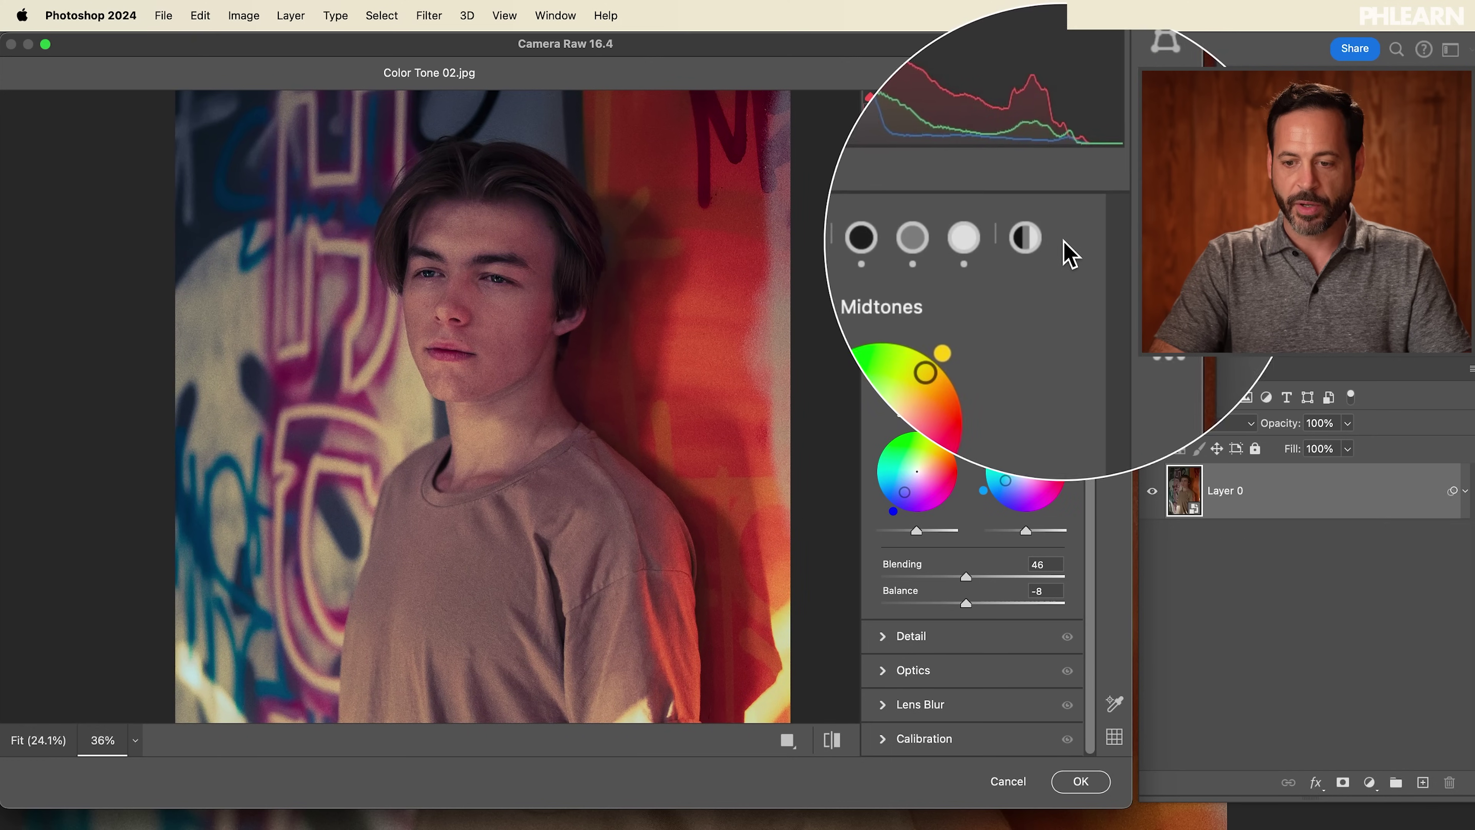
# Compare the portrait with and without its color grading by toggling the Color Grading adjustments off and on.
pyautogui.scroll(2, 1063, 259)
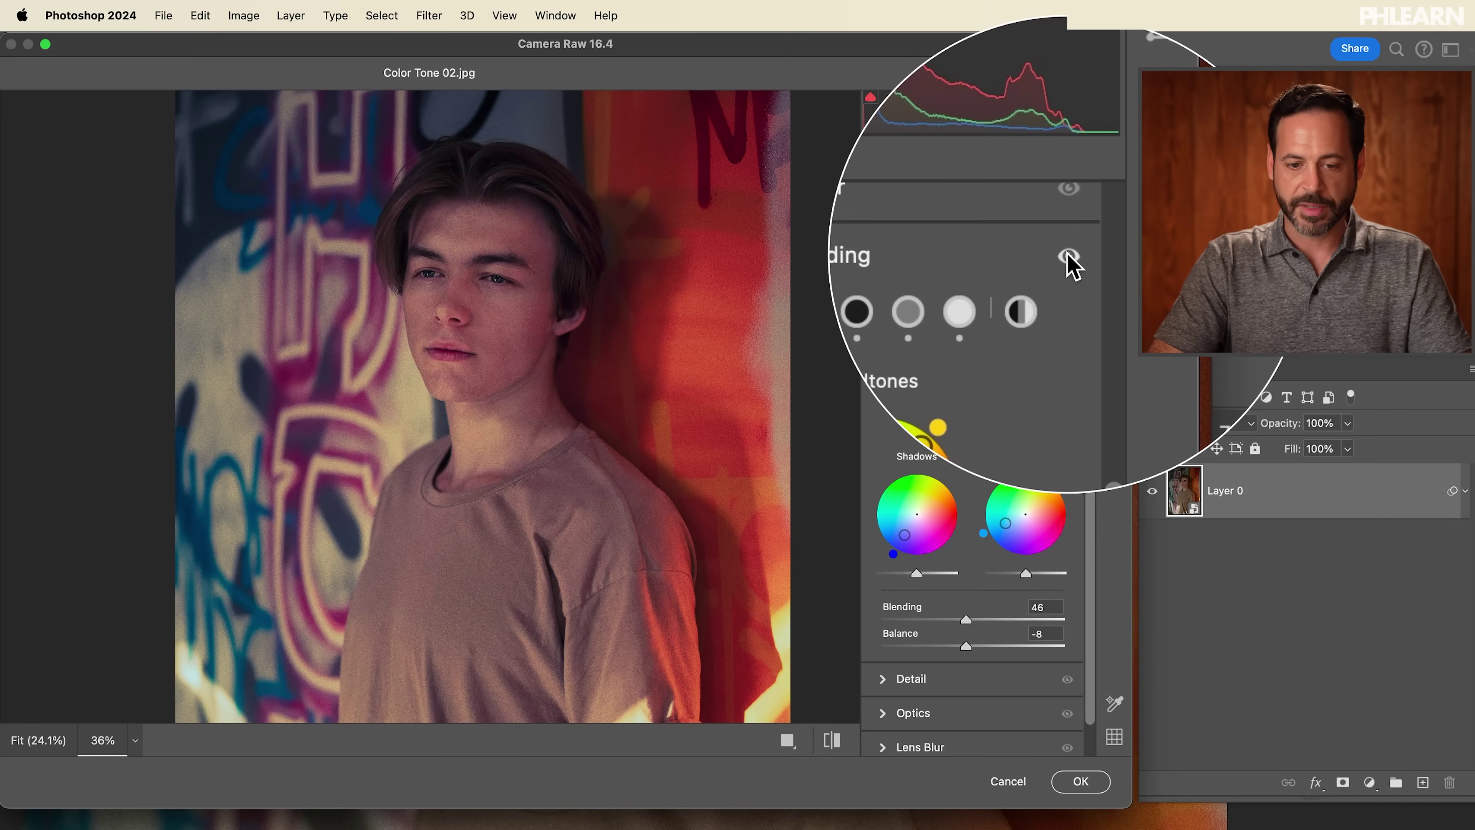
pyautogui.click(1069, 256)
pyautogui.click(1069, 257)
pyautogui.click(1068, 257)
pyautogui.click(1068, 257)
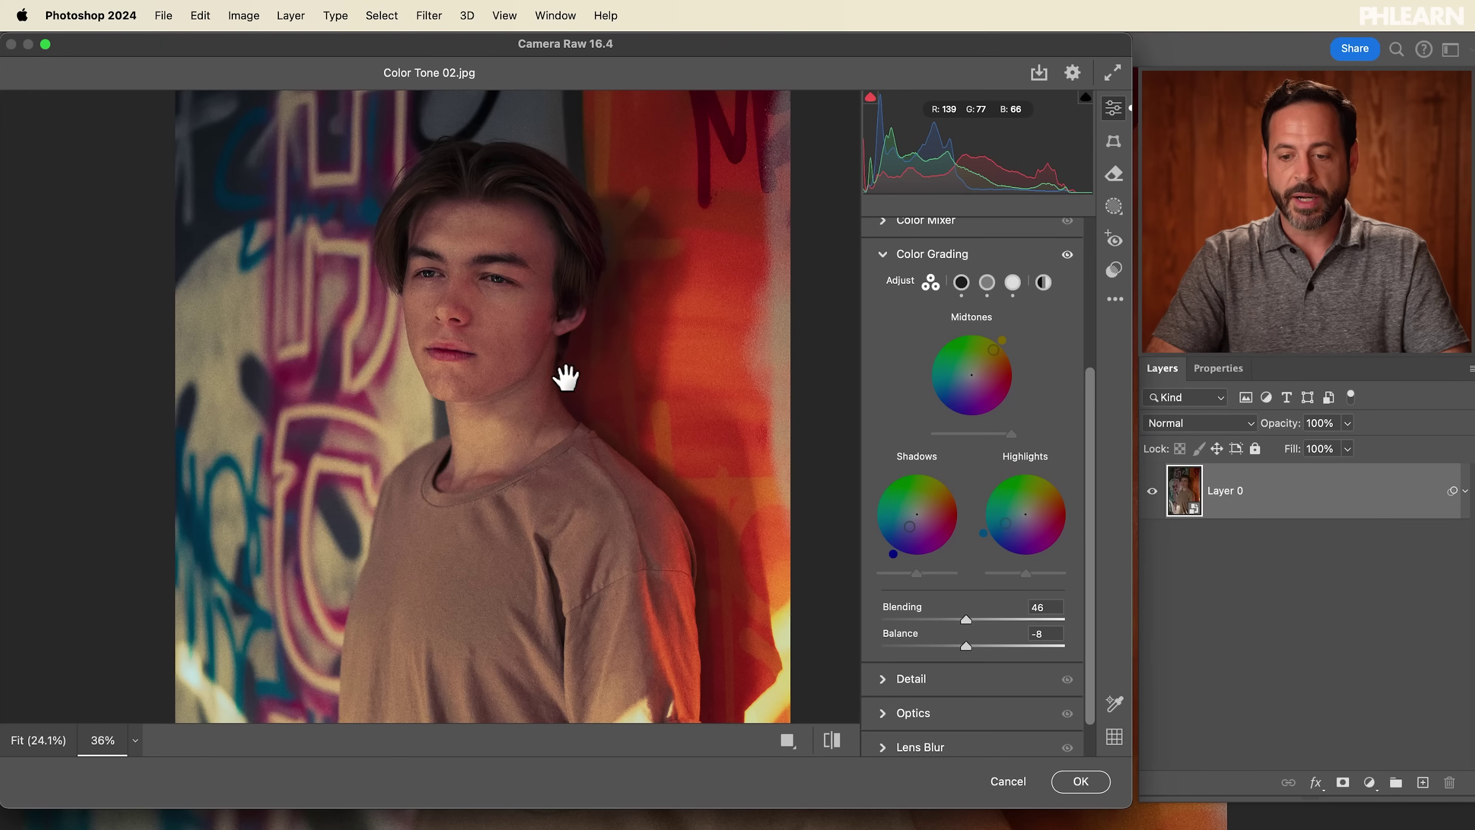
# Start creating a preset from the current edits and exclude the Profile, Light, Color, Effects, Curve and Detail settings.
pyautogui.click(1116, 297)
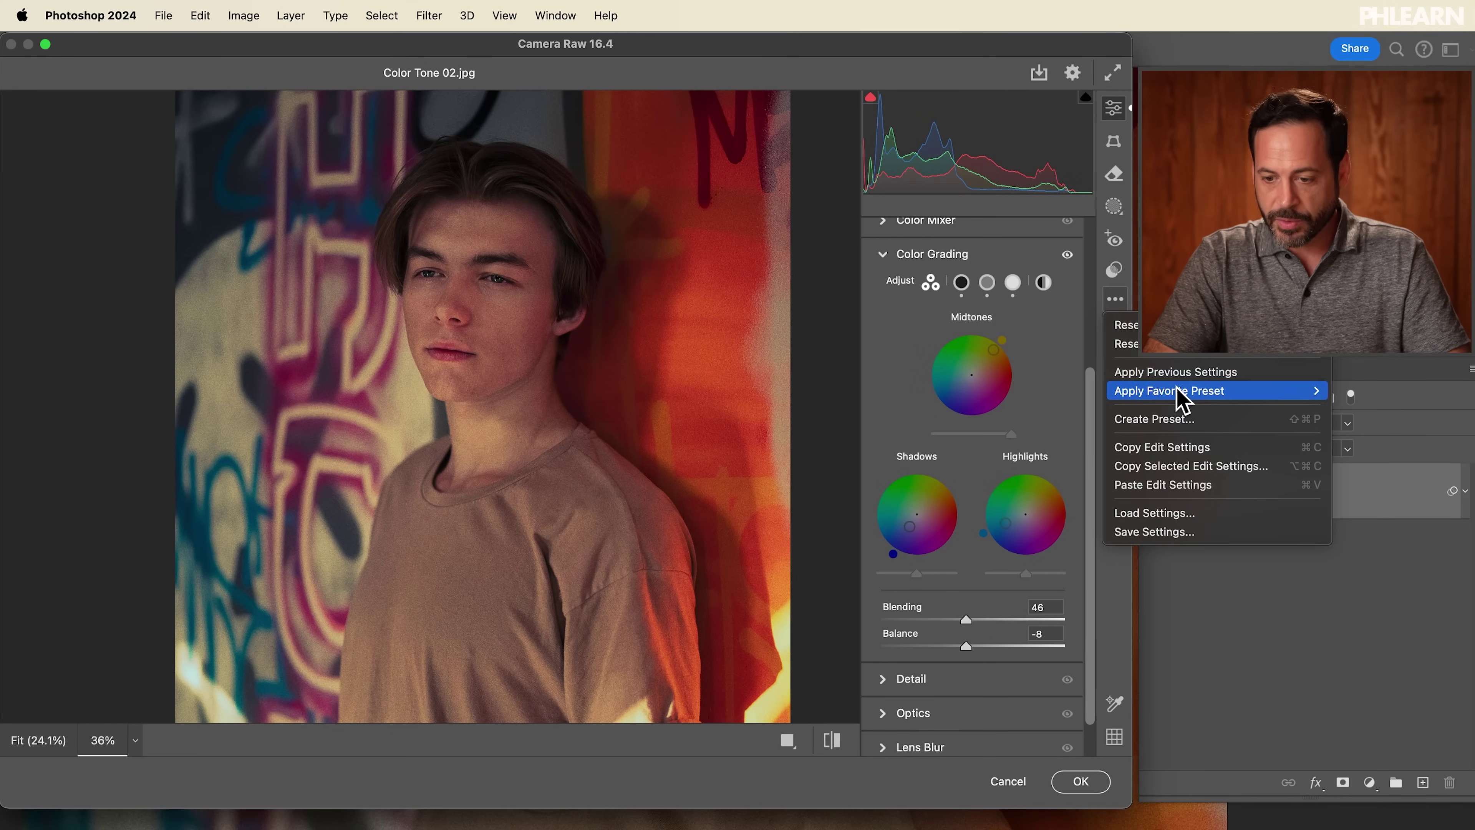
pyautogui.click(1185, 430)
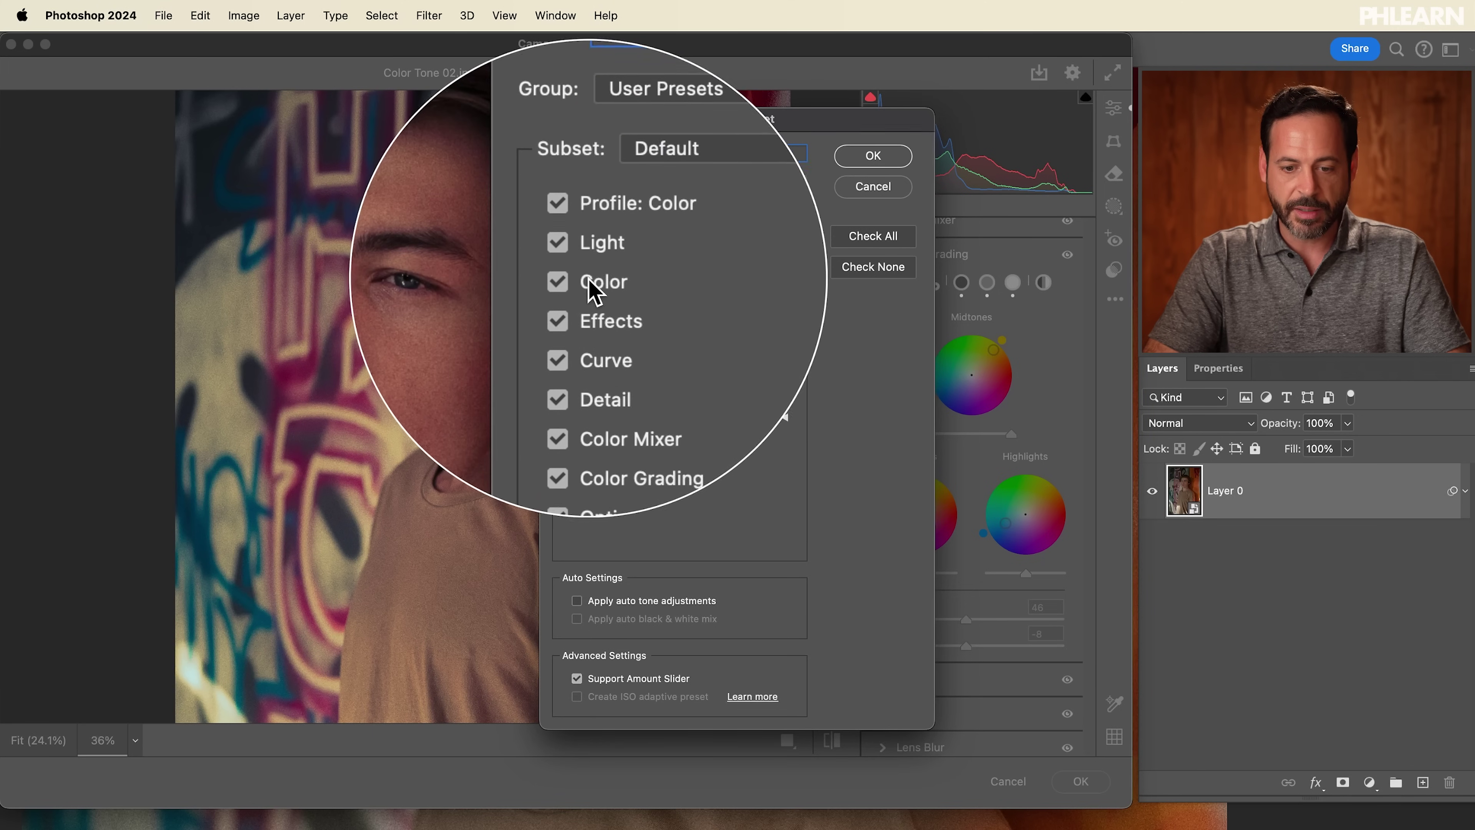
pyautogui.click(572, 241)
pyautogui.click(572, 261)
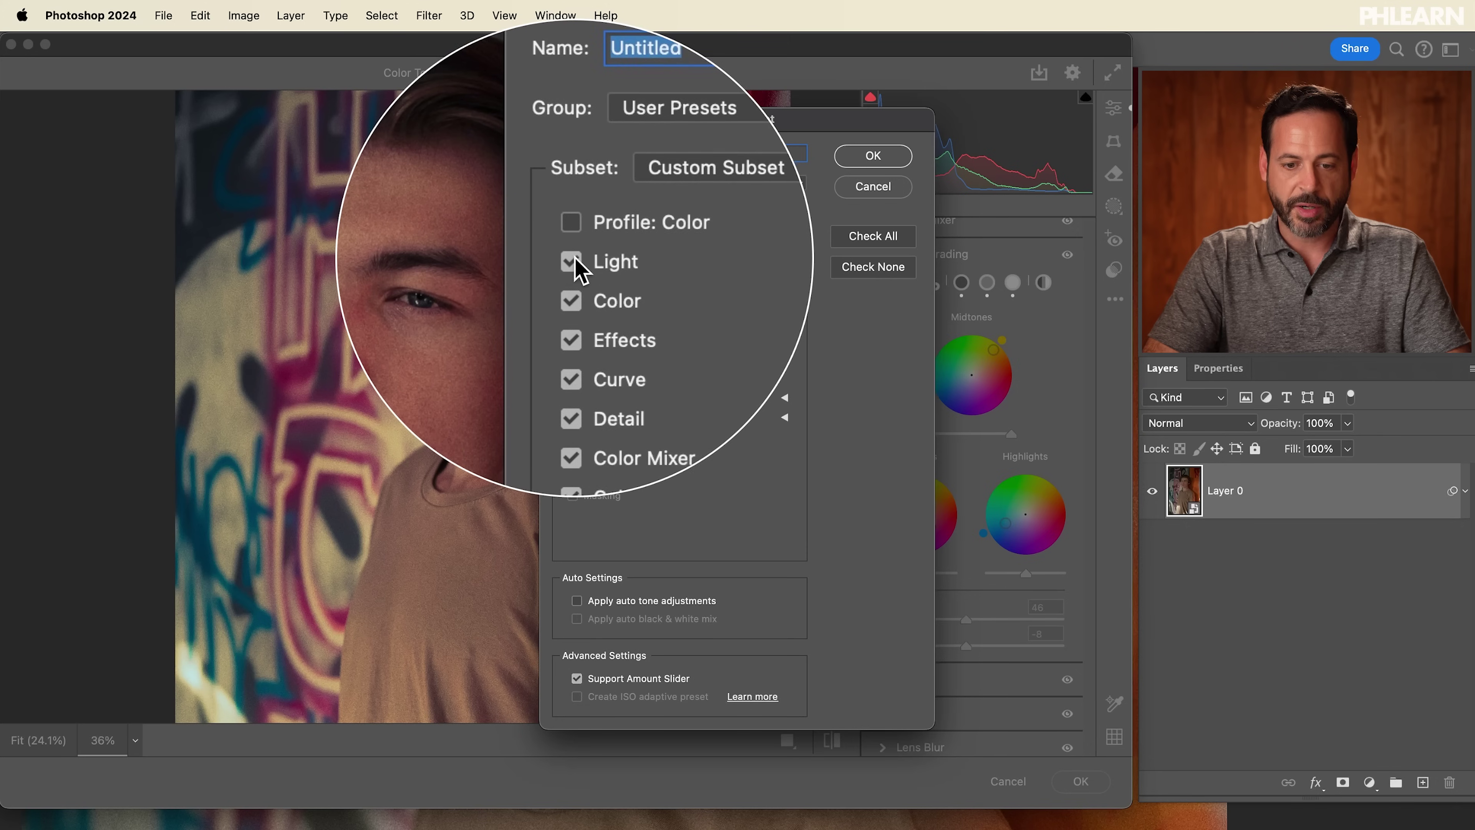
pyautogui.click(574, 284)
pyautogui.click(576, 296)
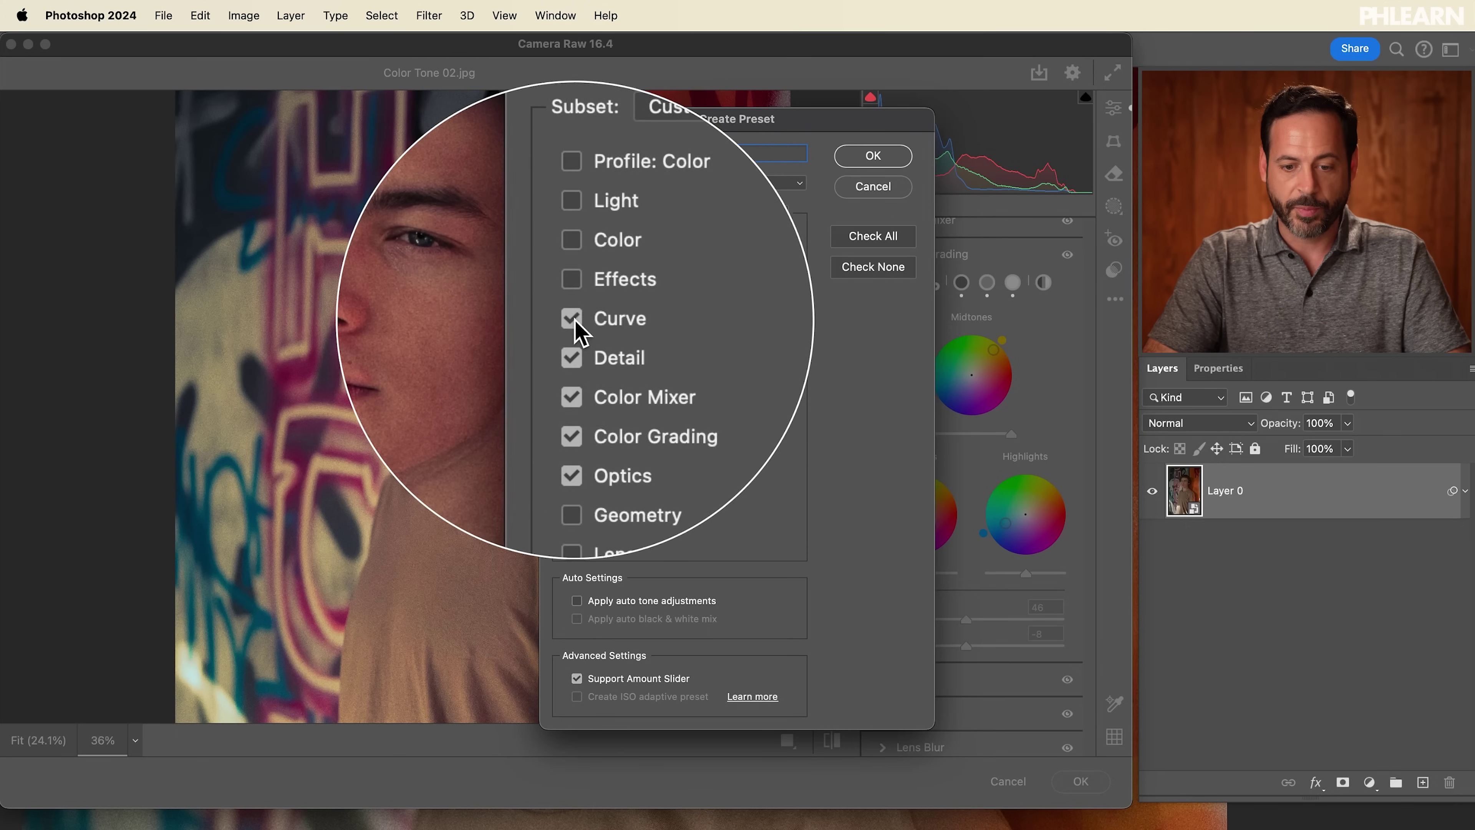
pyautogui.click(577, 329)
pyautogui.click(574, 342)
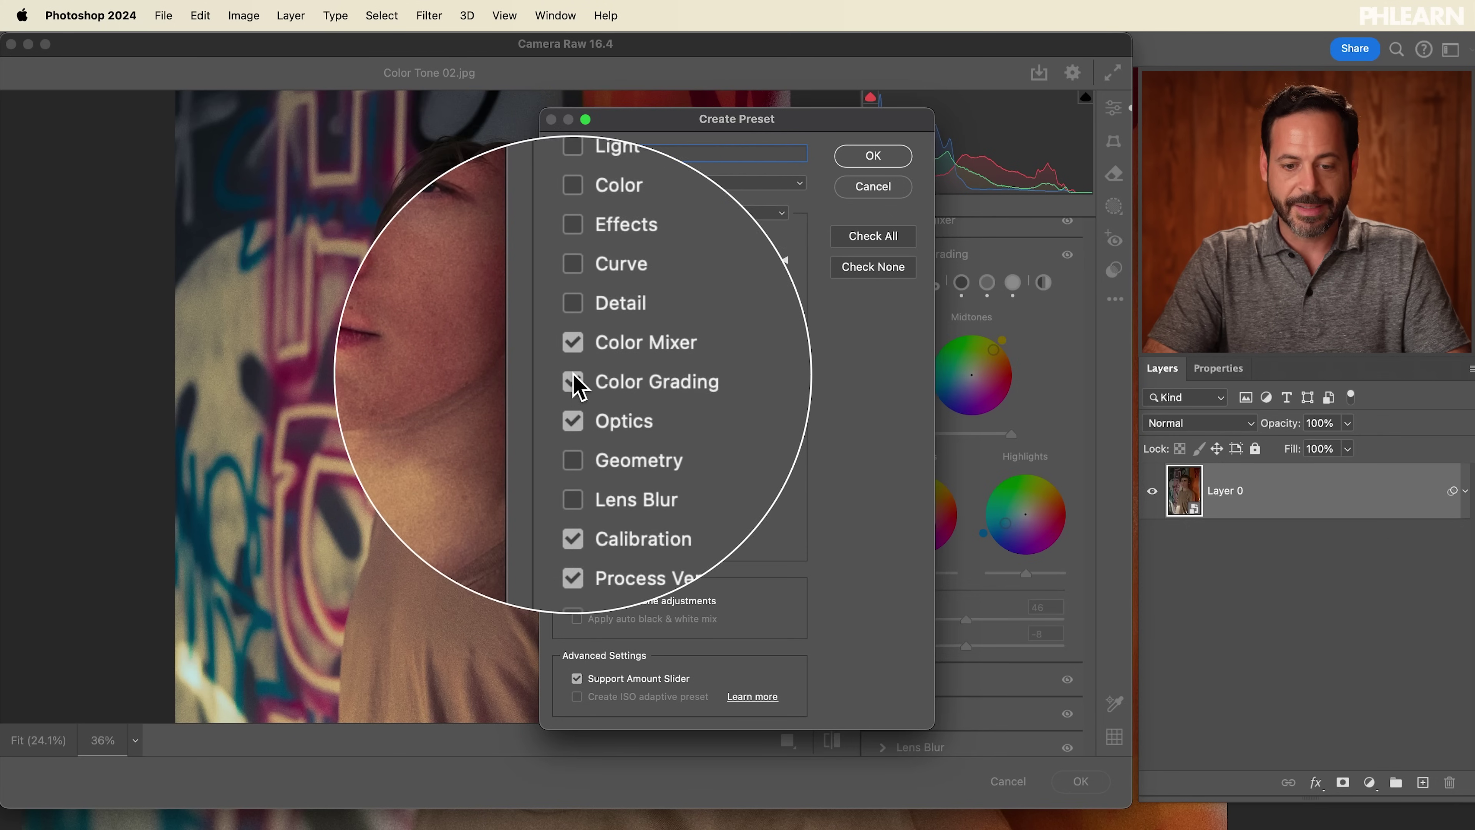
# Keep only Color Grading in the preset and save it as "Warm and Cool" in the User Presets group.
pyautogui.click(574, 381)
pyautogui.click(574, 400)
pyautogui.click(574, 462)
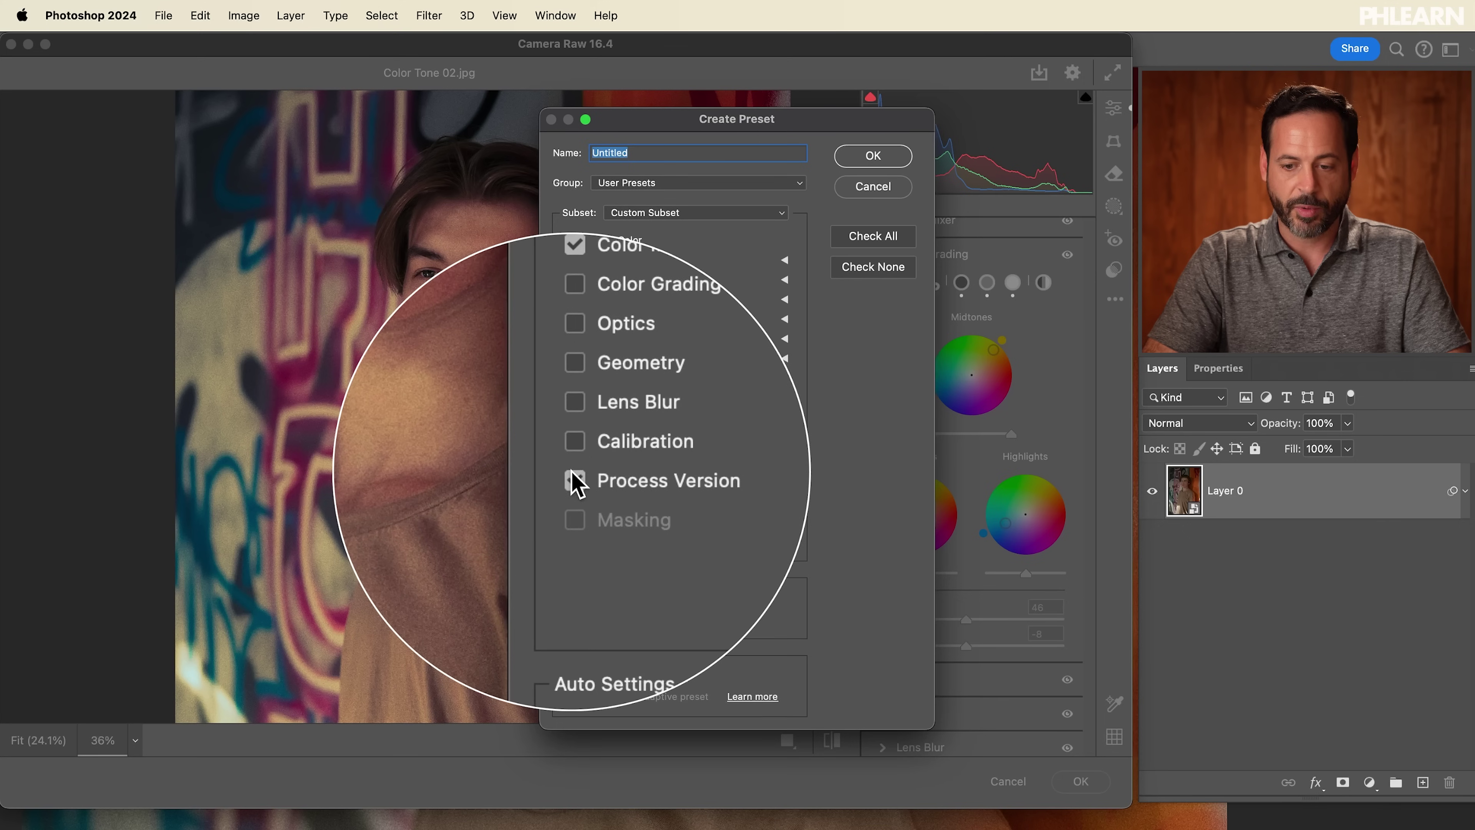
pyautogui.click(574, 481)
pyautogui.click(583, 380)
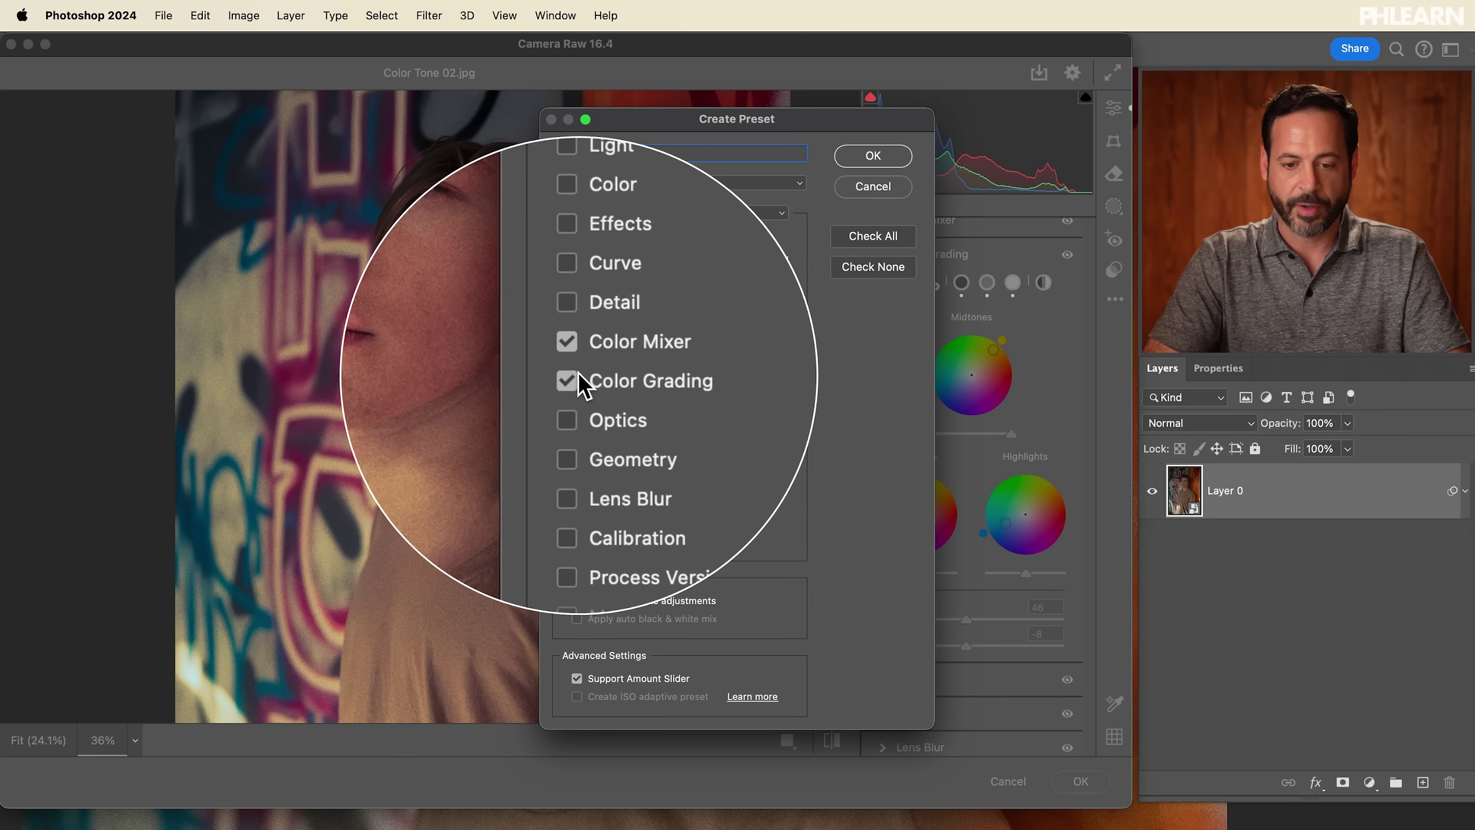
pyautogui.click(579, 364)
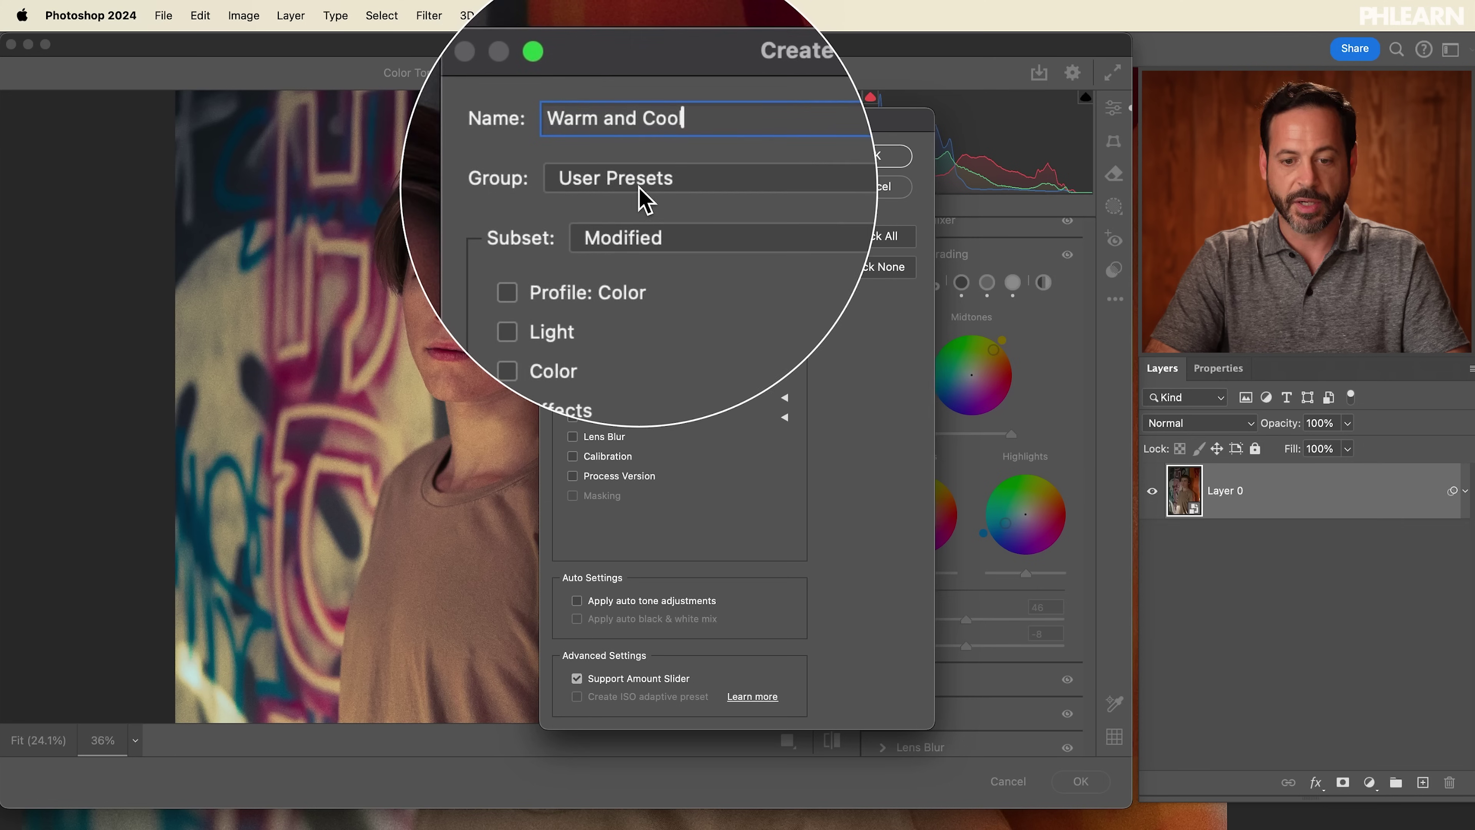
pyautogui.click(642, 201)
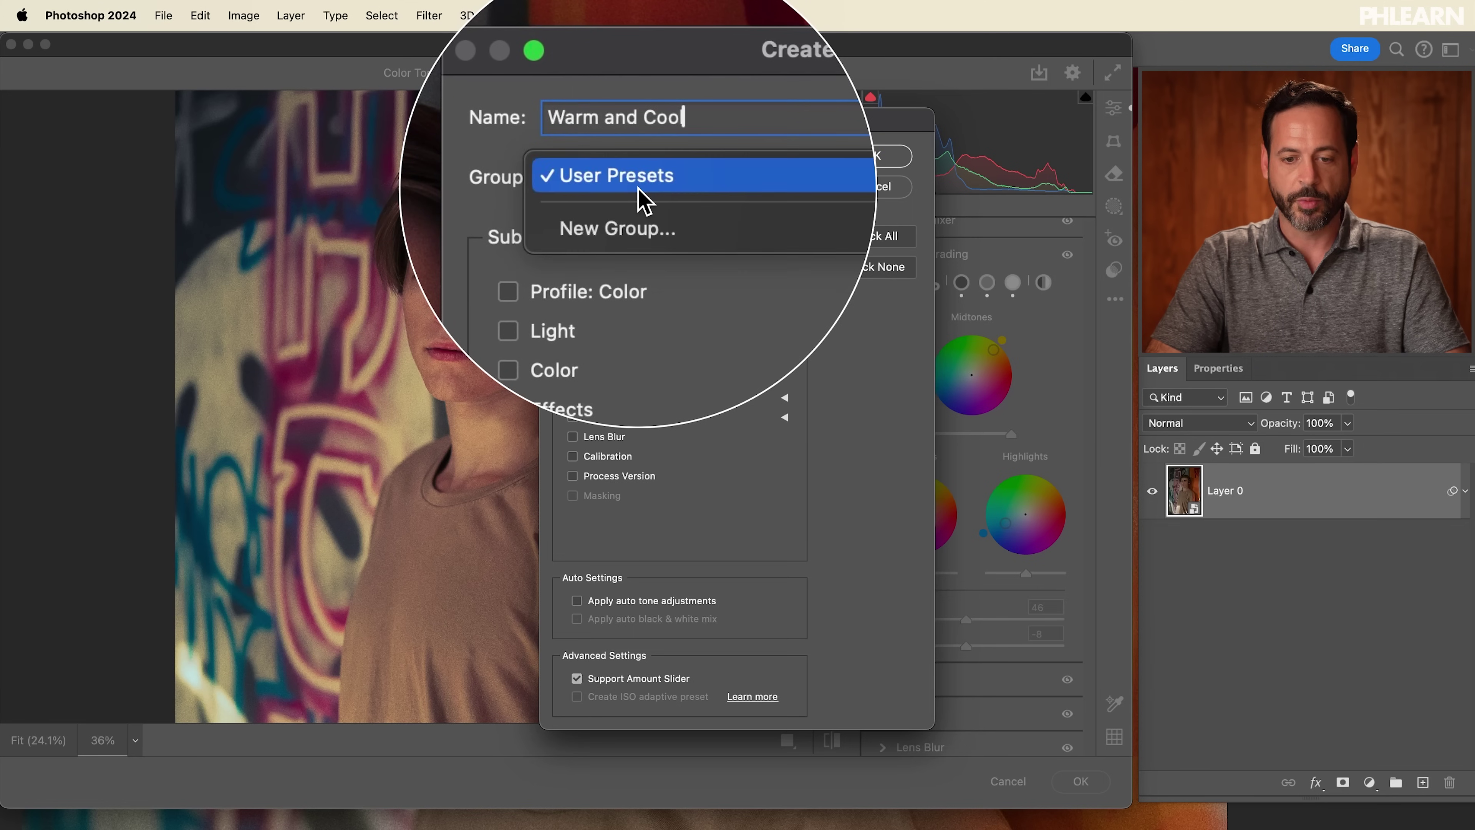
pyautogui.click(643, 199)
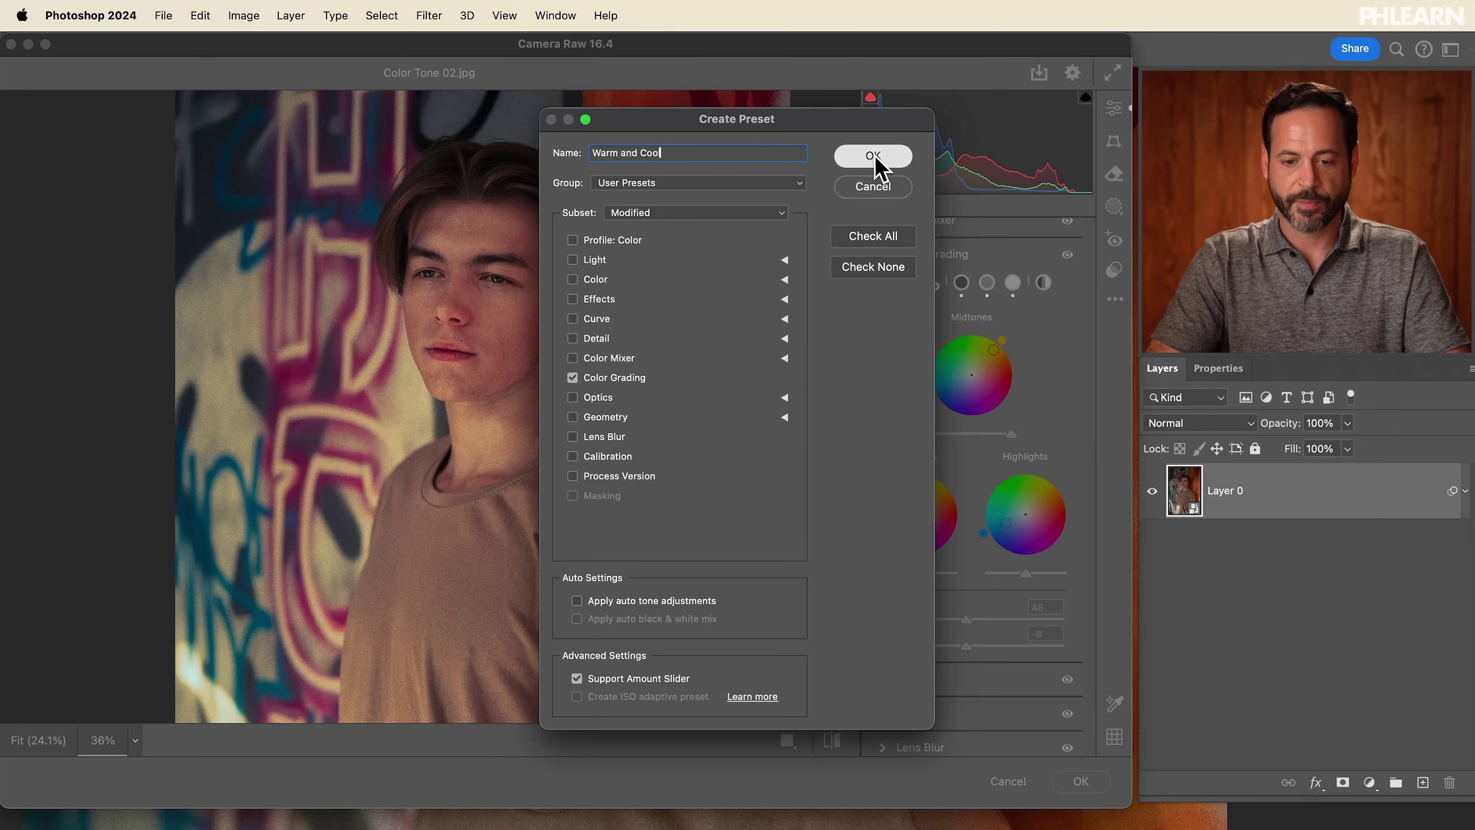
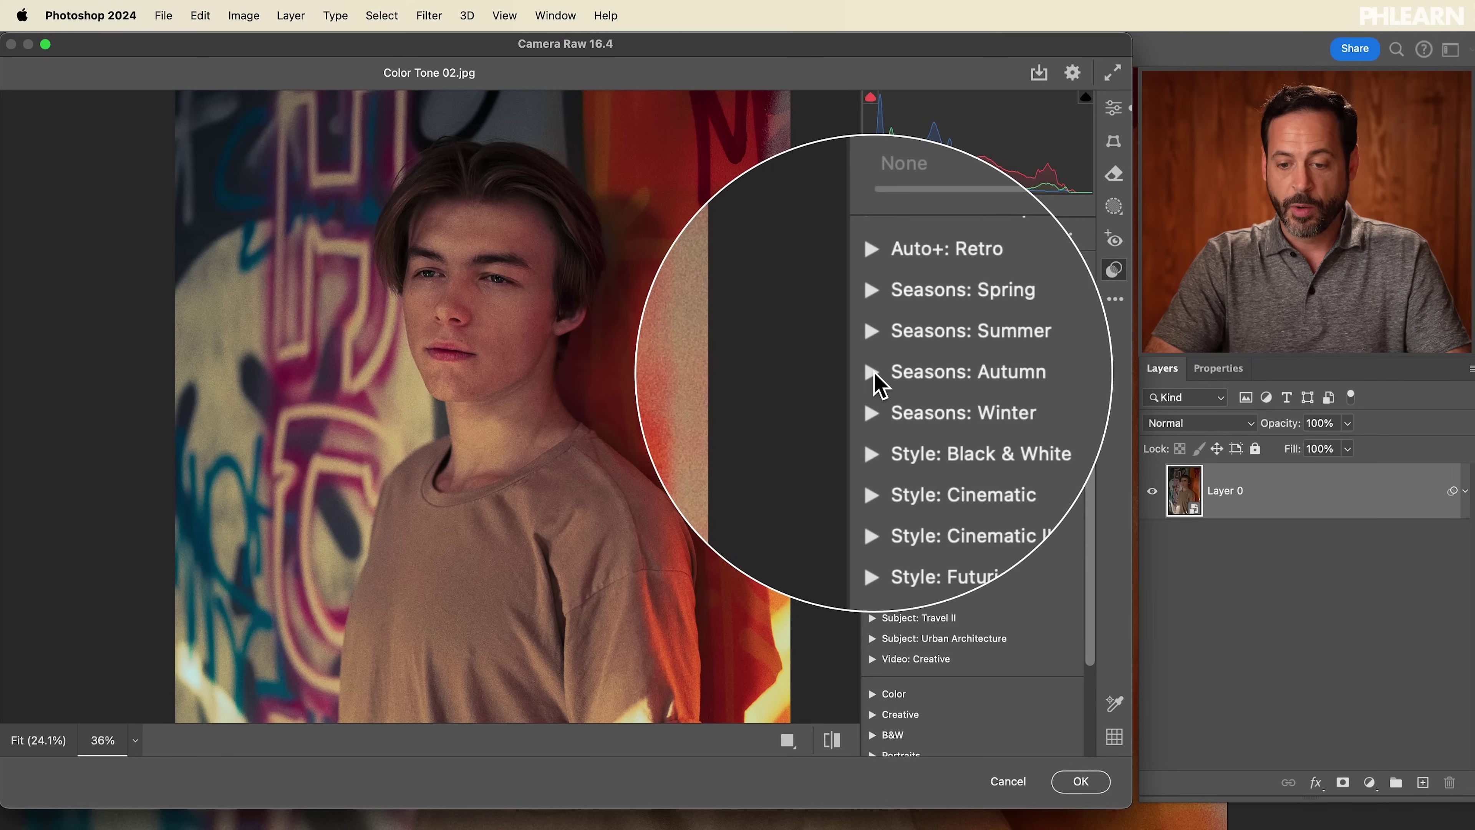
# Preview the Seasons: Autumn and Seasons: Winter presets on the portrait.
pyautogui.click(868, 367)
pyautogui.scroll(-4, 924, 421)
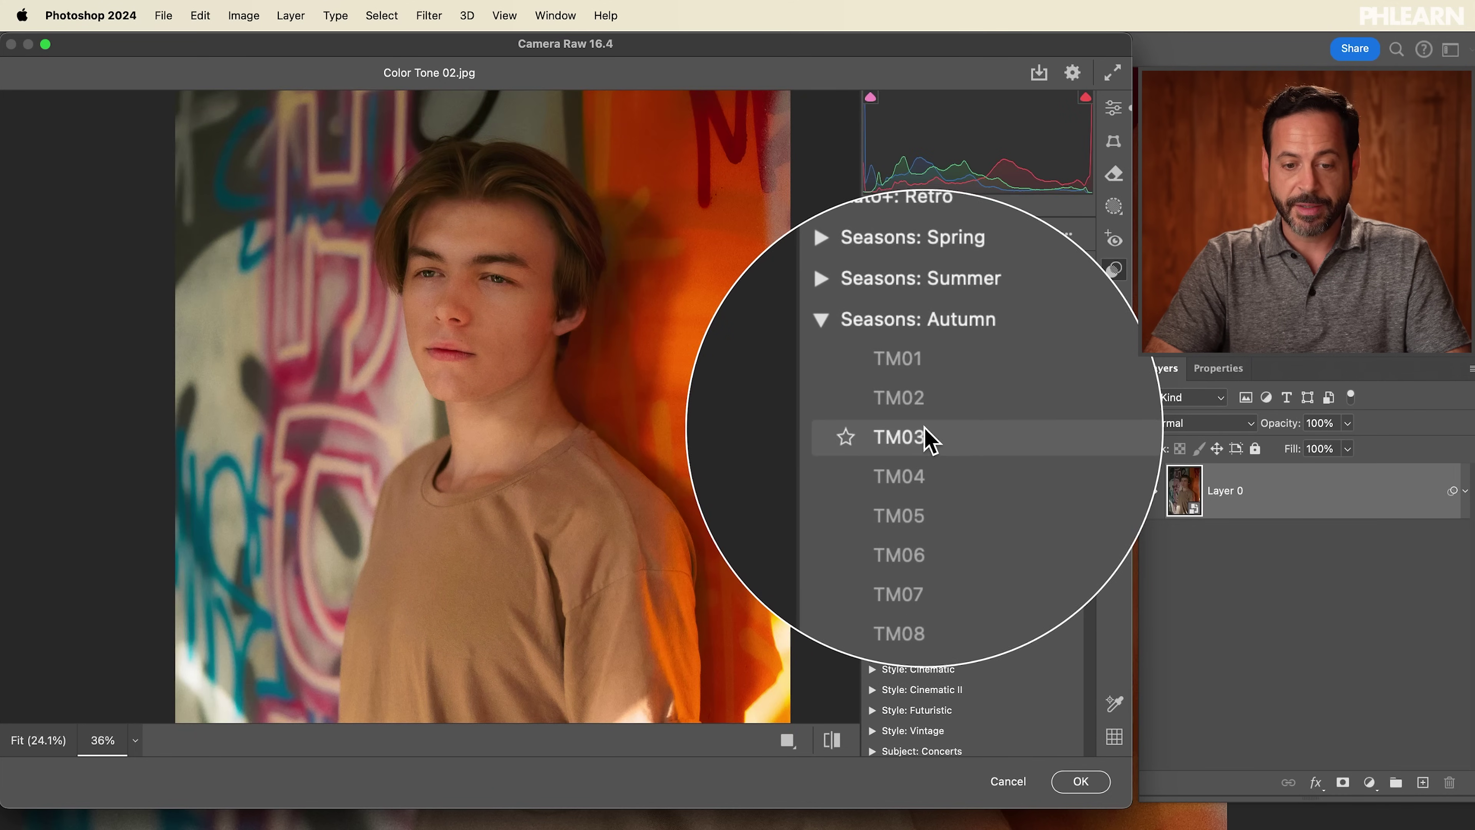
pyautogui.scroll(-5, 932, 494)
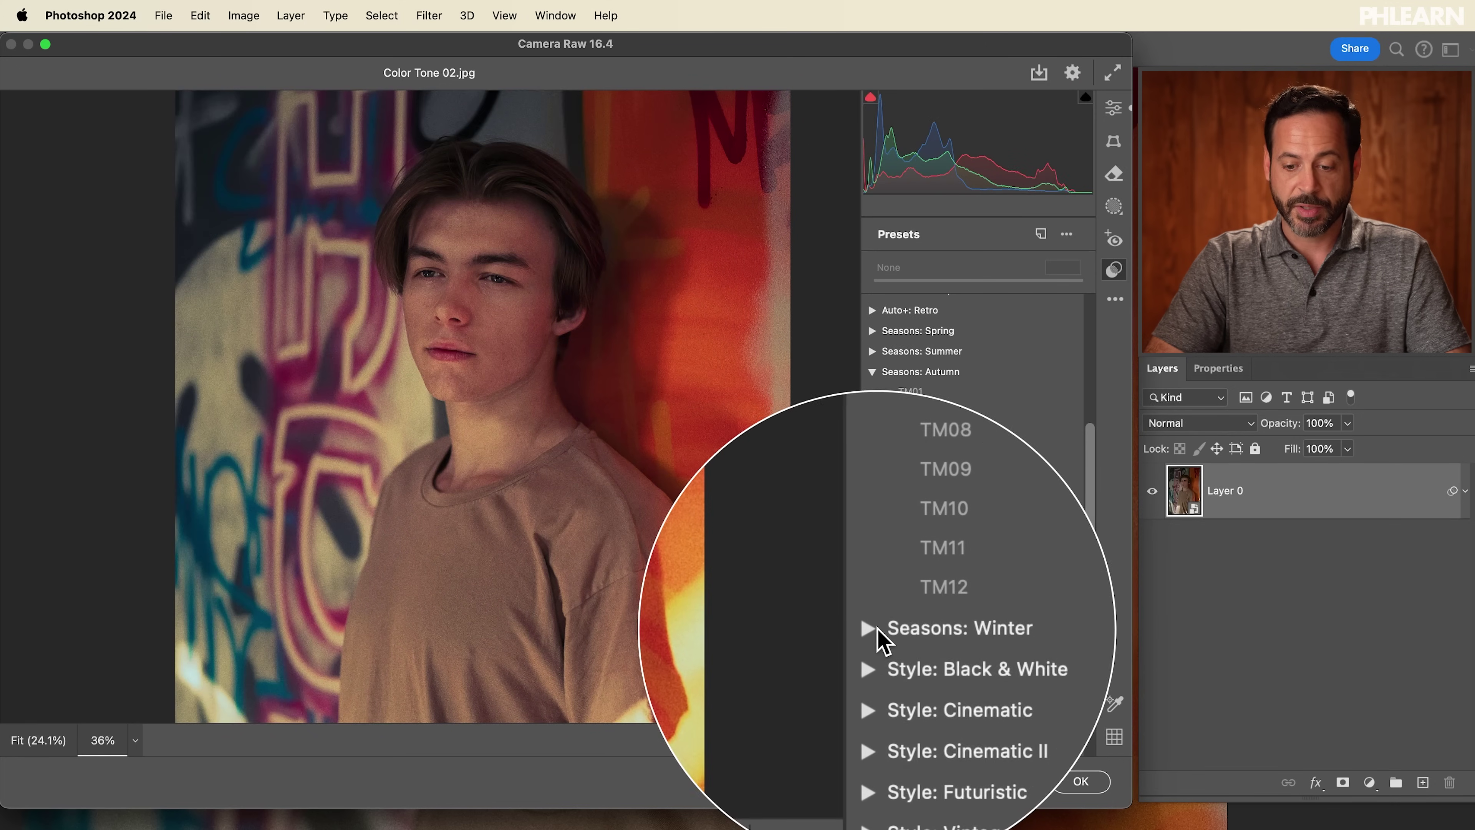
pyautogui.click(880, 637)
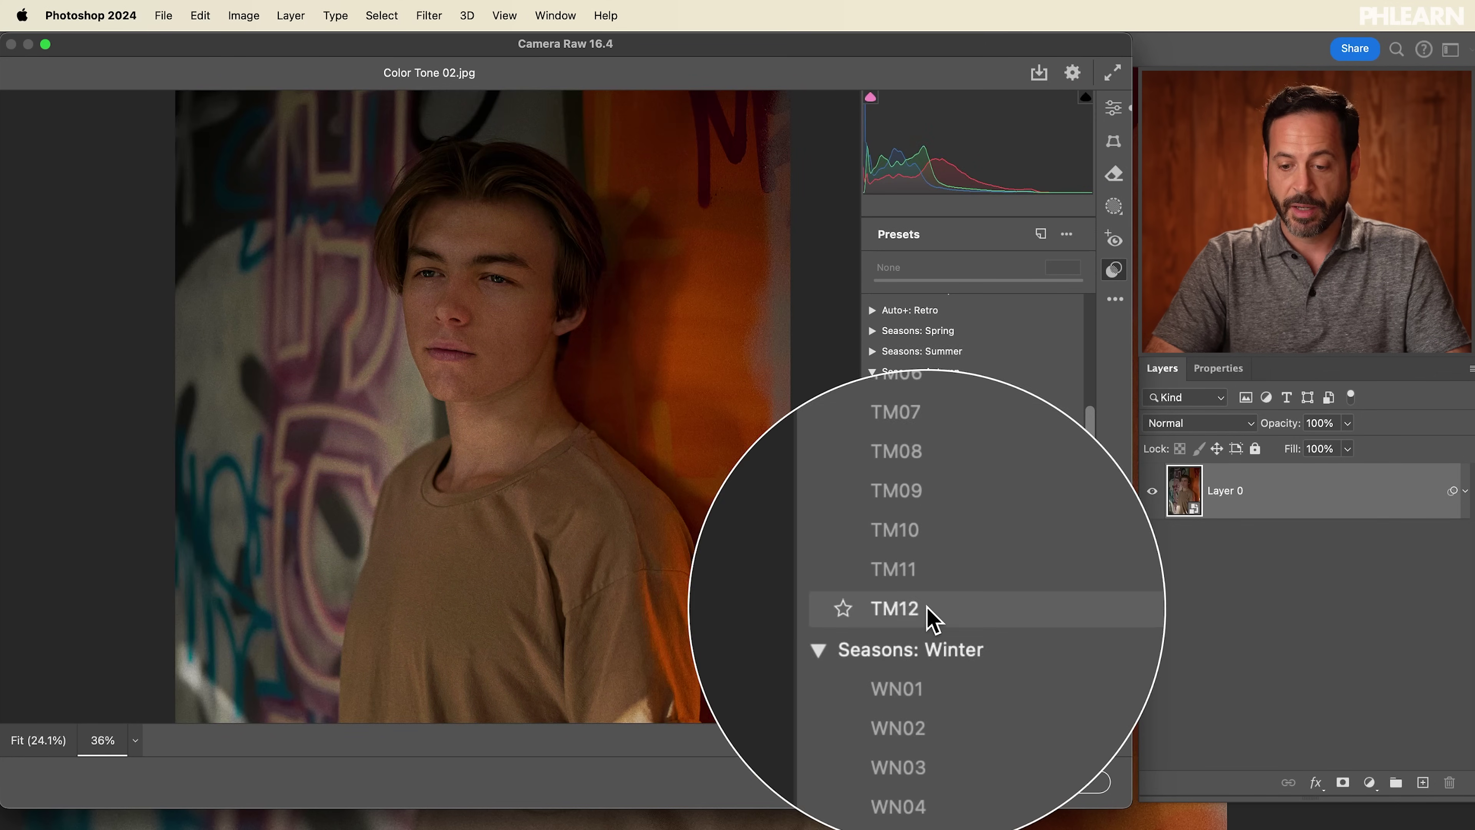
pyautogui.scroll(-6, 944, 526)
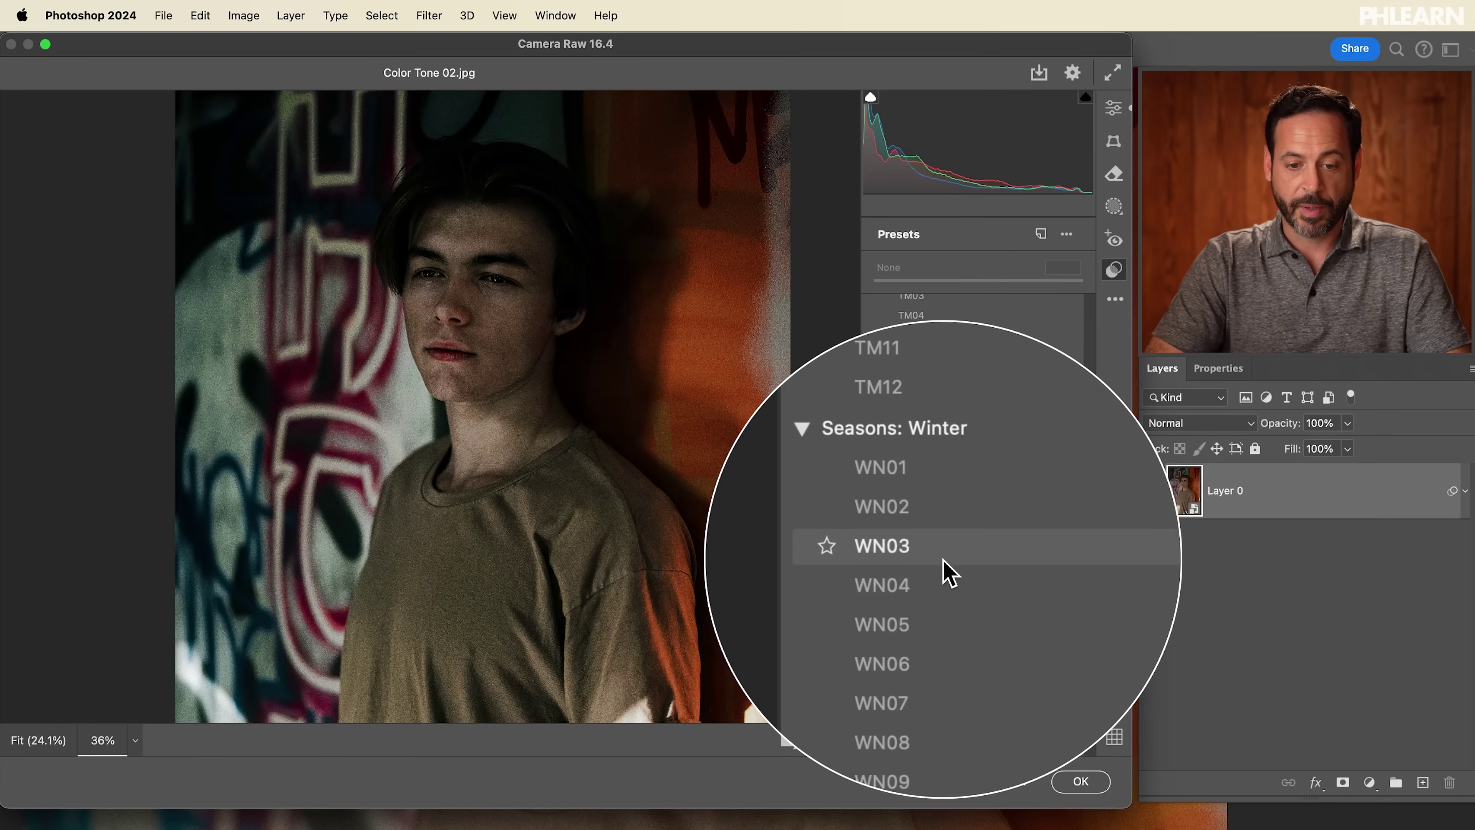
pyautogui.scroll(-5, 940, 640)
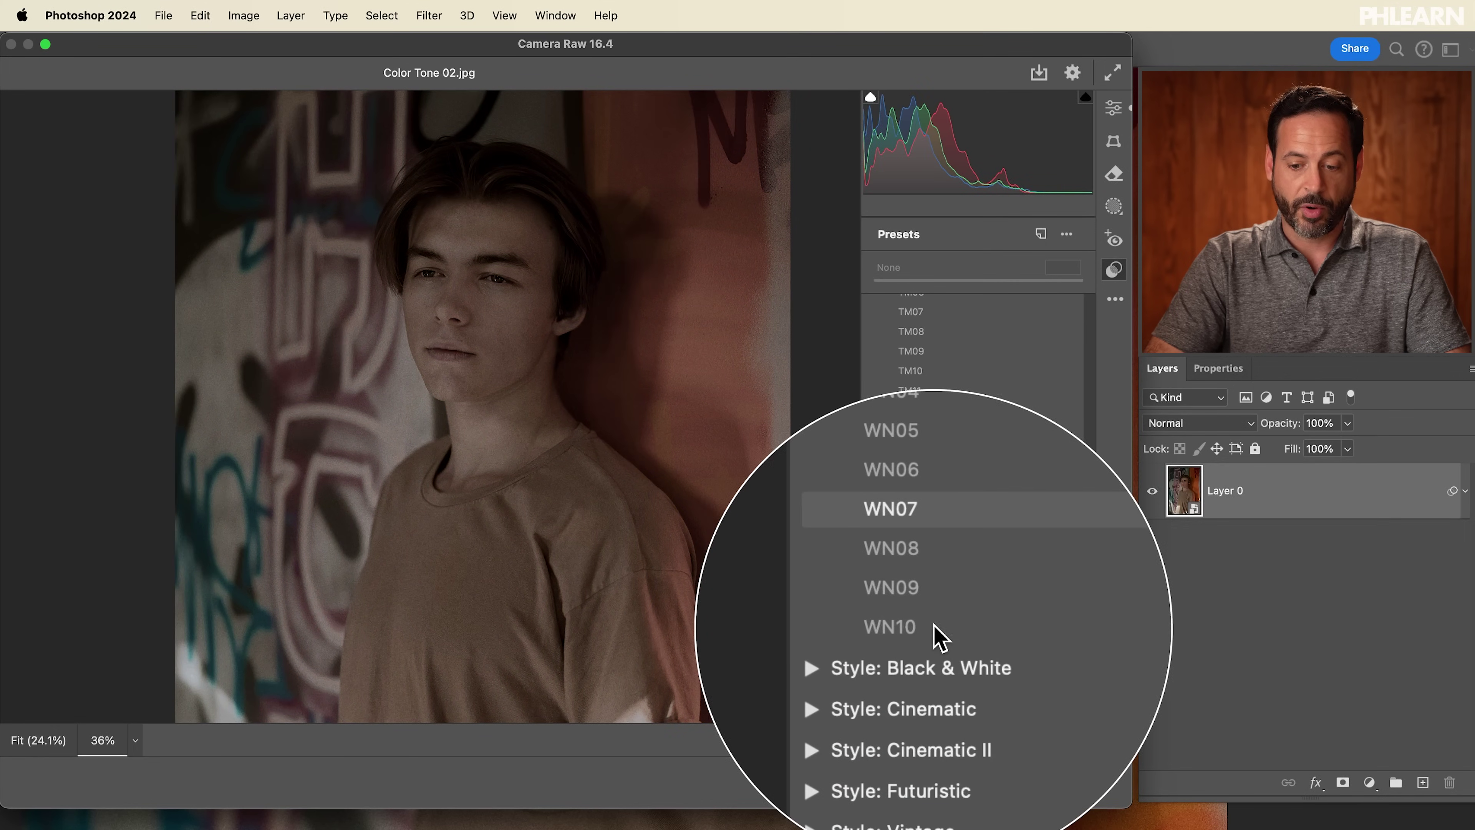
# Apply the Style: Cinematic preset CN09 to the portrait and reduce its amount.
pyautogui.click(898, 555)
pyautogui.scroll(-5, 929, 500)
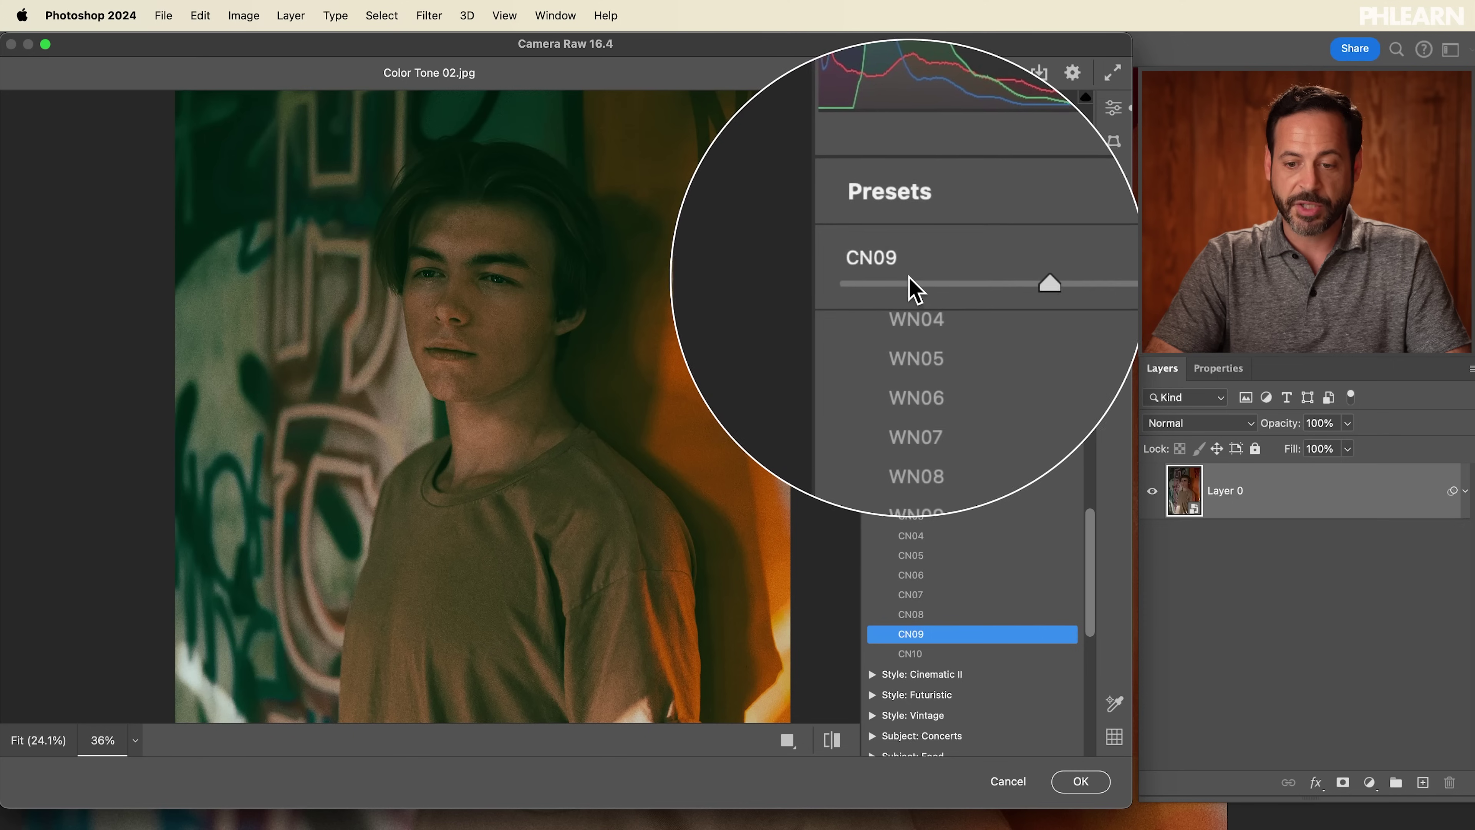
pyautogui.moveTo(978, 277); pyautogui.dragTo(920, 285)
# Apply the Warm and Cool user preset at amount 100 and commit the Camera Raw filter to the portrait.
pyautogui.click(874, 459)
pyautogui.click(872, 439)
pyautogui.click(872, 437)
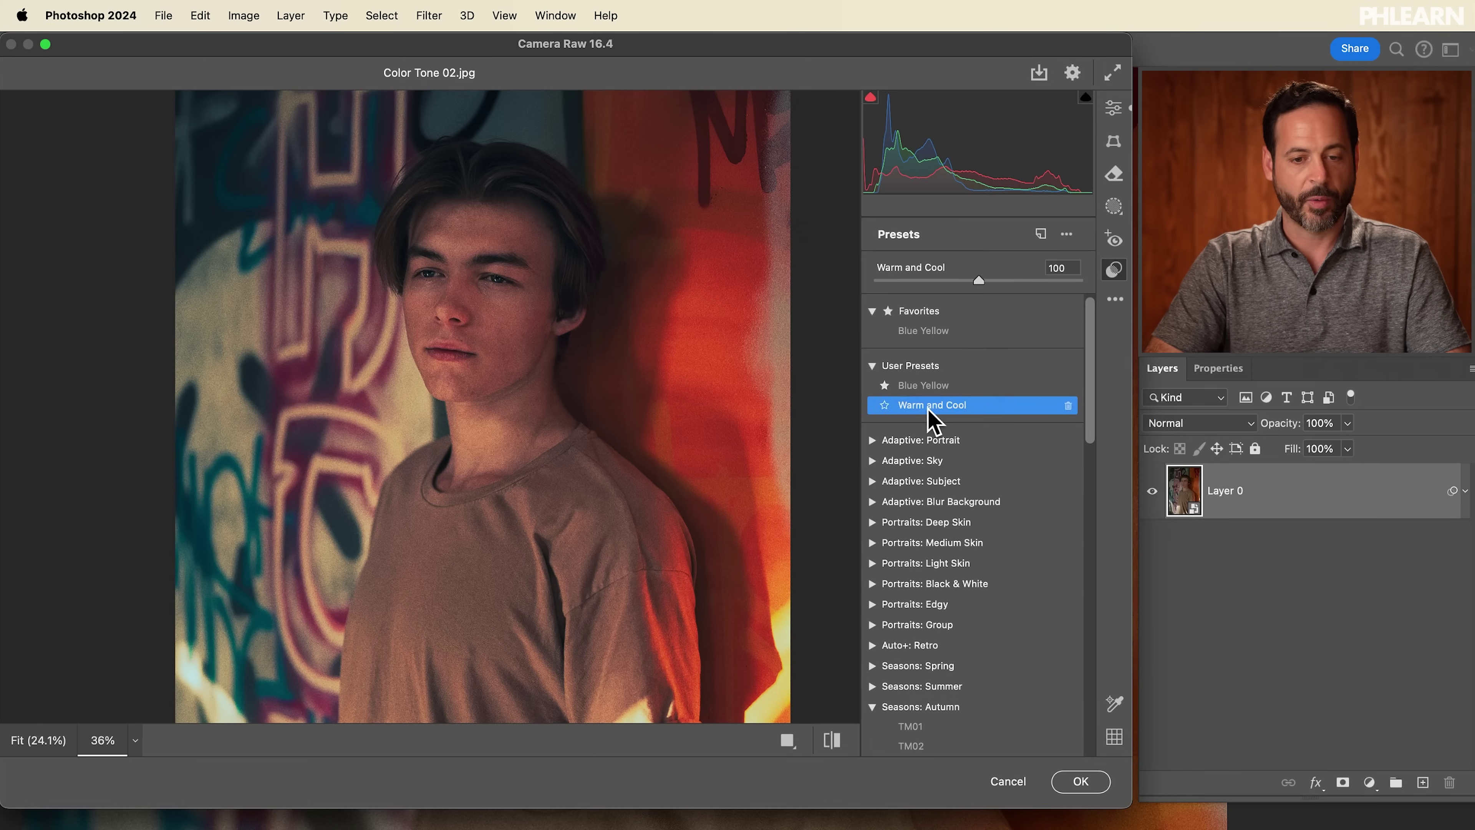
pyautogui.click(1078, 782)
pyautogui.press('super+minus')
pyautogui.press('super+minus')
pyautogui.press('super+minus')
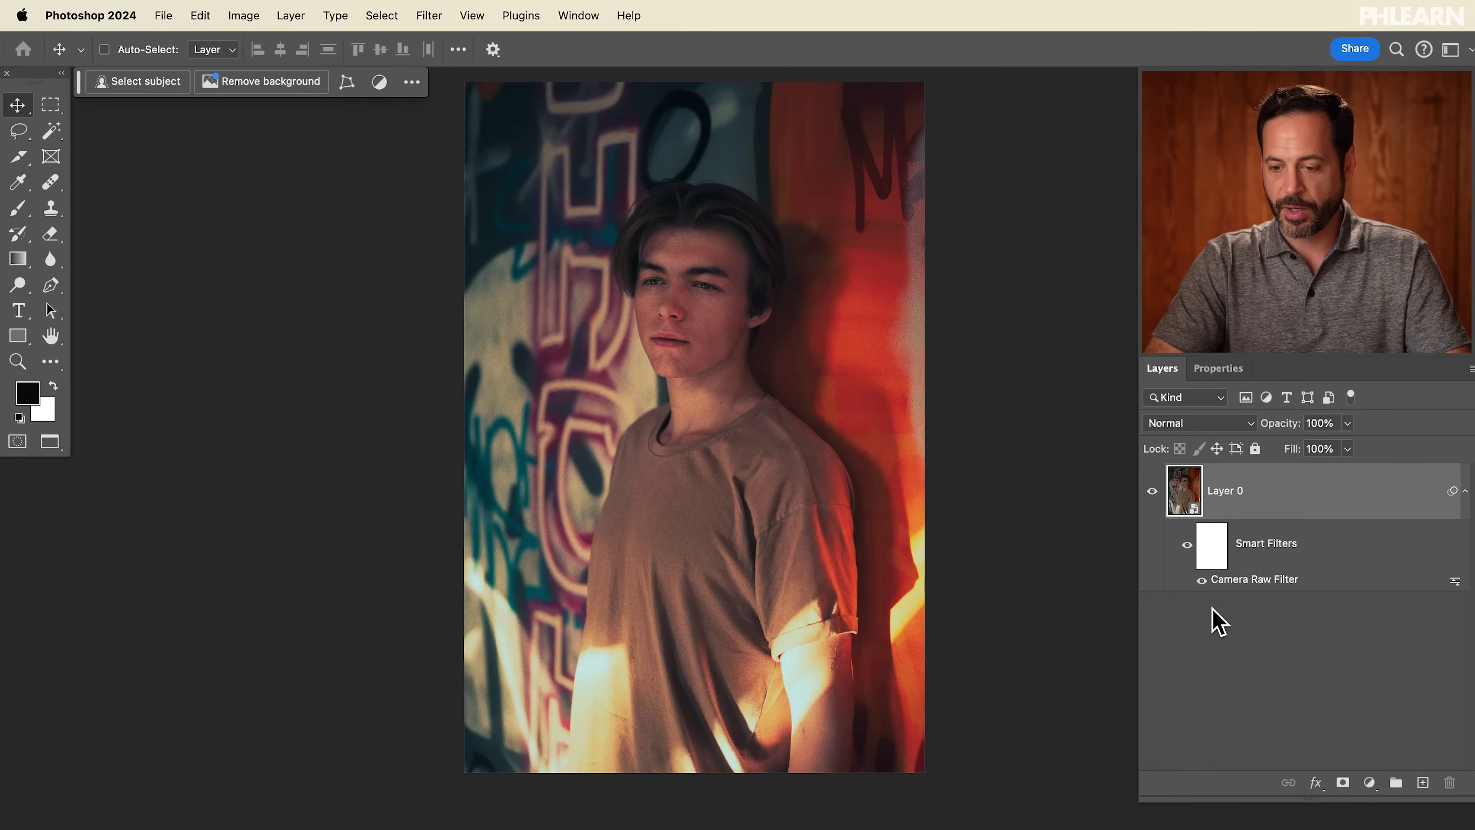
# Compare the portrait before and after grading by toggling its Smart Filters visibility.
pyautogui.click(1187, 544)
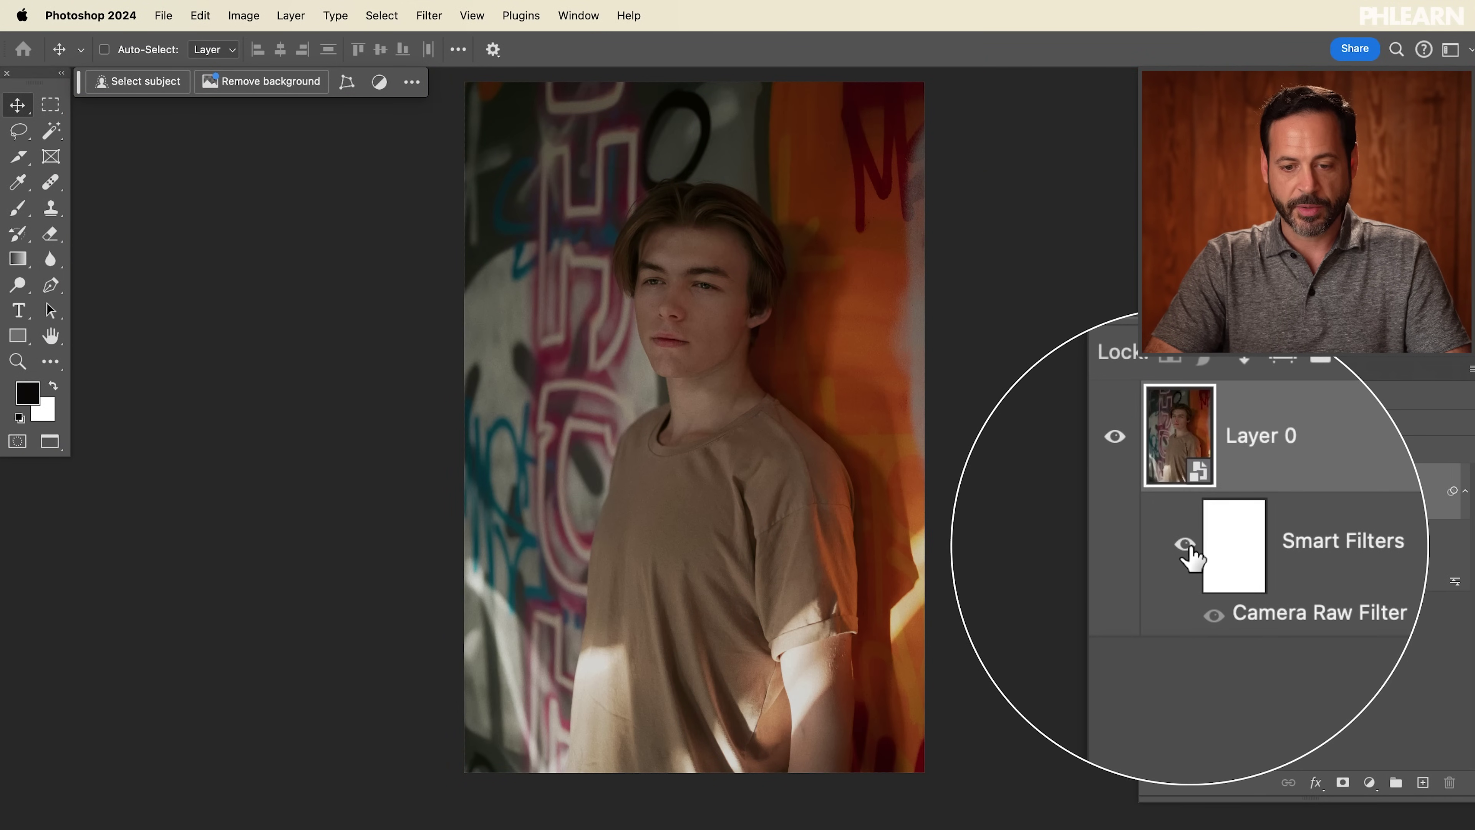
pyautogui.click(1187, 545)
pyautogui.click(1187, 544)
pyautogui.click(1187, 544)
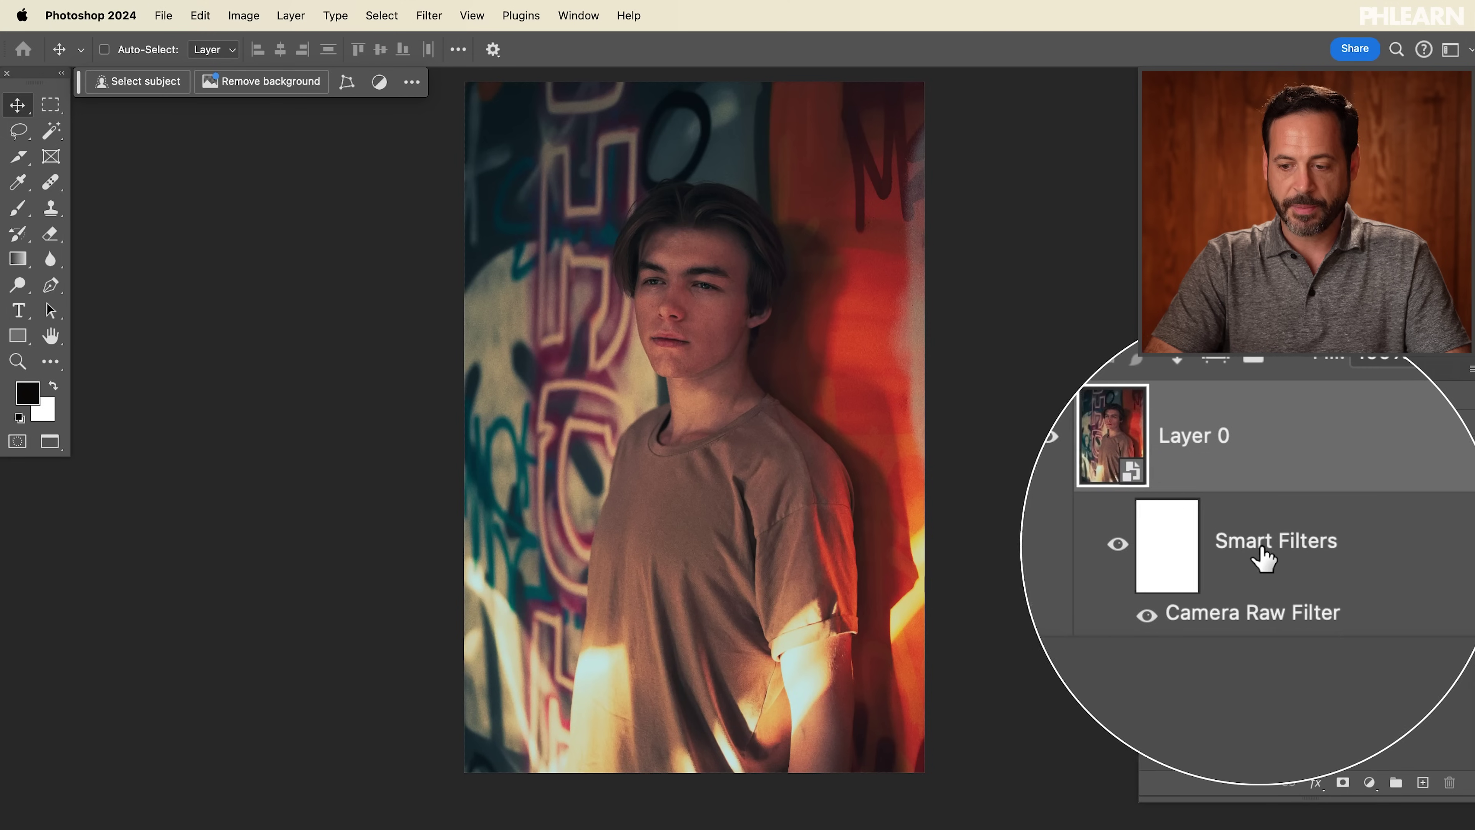
# Re-edit the portrait's Camera Raw Filter, reducing the midtones' saturation and setting the highlights to hue 204, saturation 44.
pyautogui.doubleClick(1268, 582)
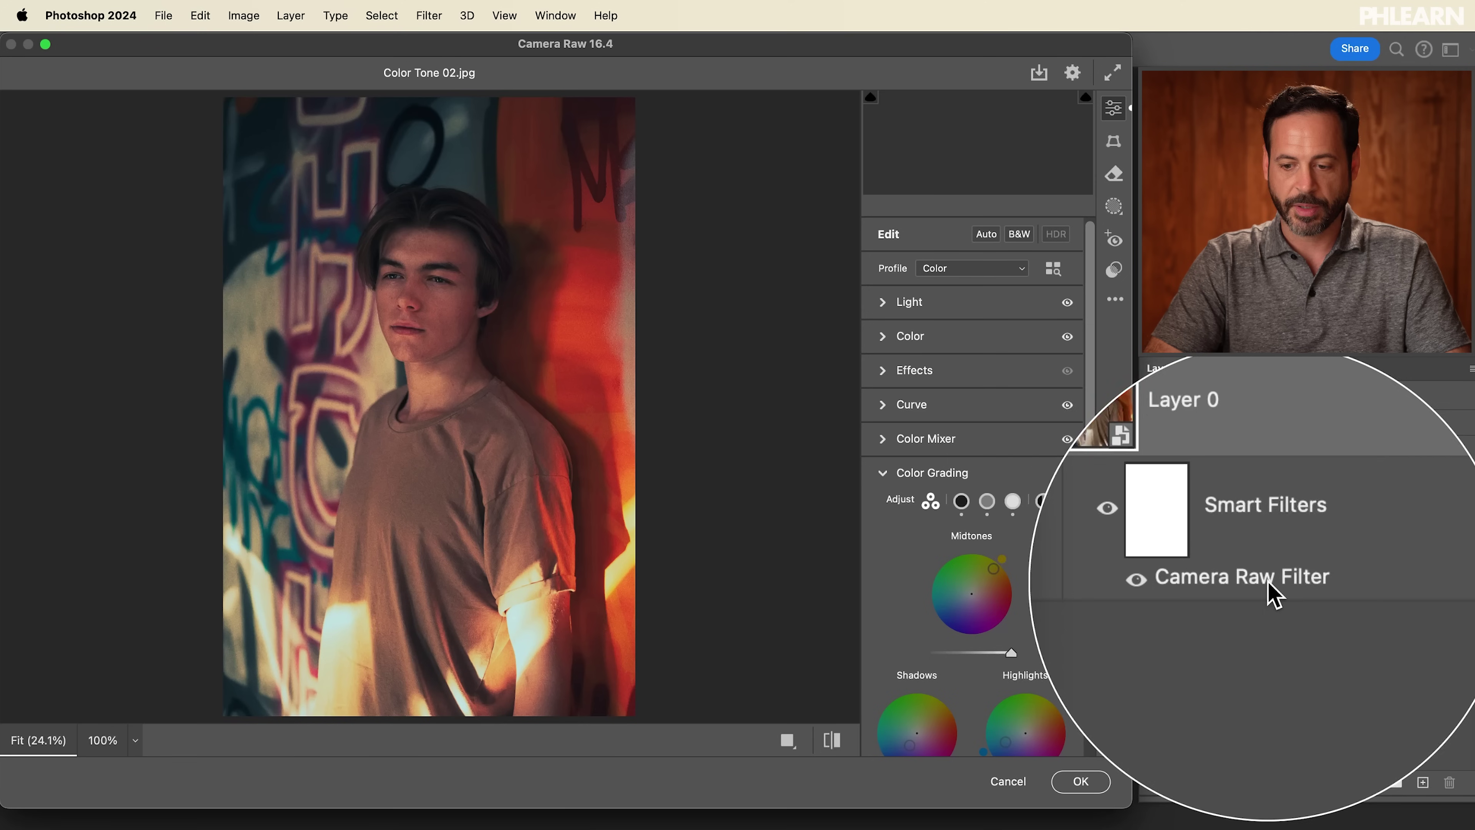
pyautogui.scroll(-5, 1007, 511)
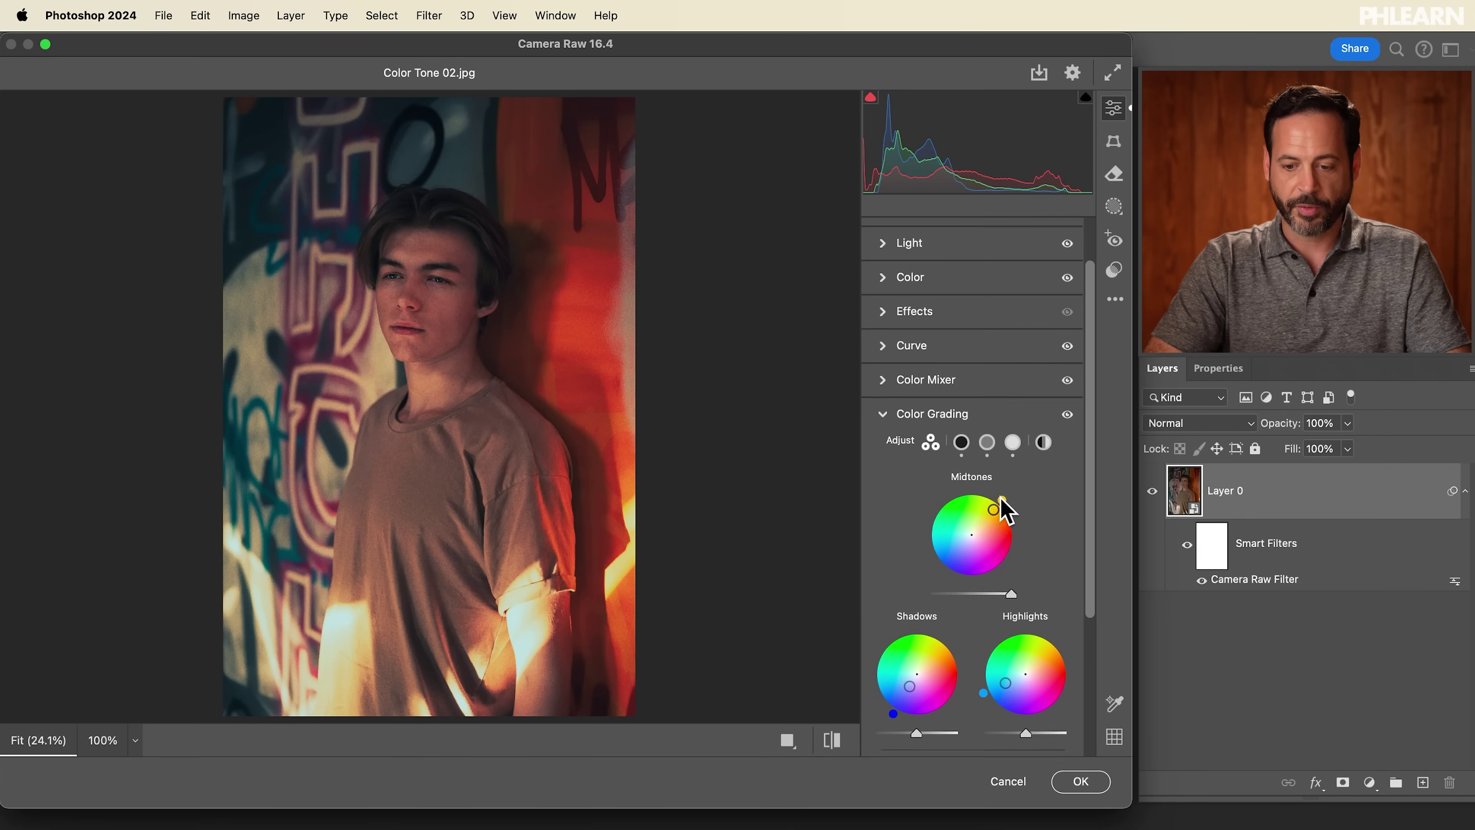
pyautogui.scroll(5, 1008, 512)
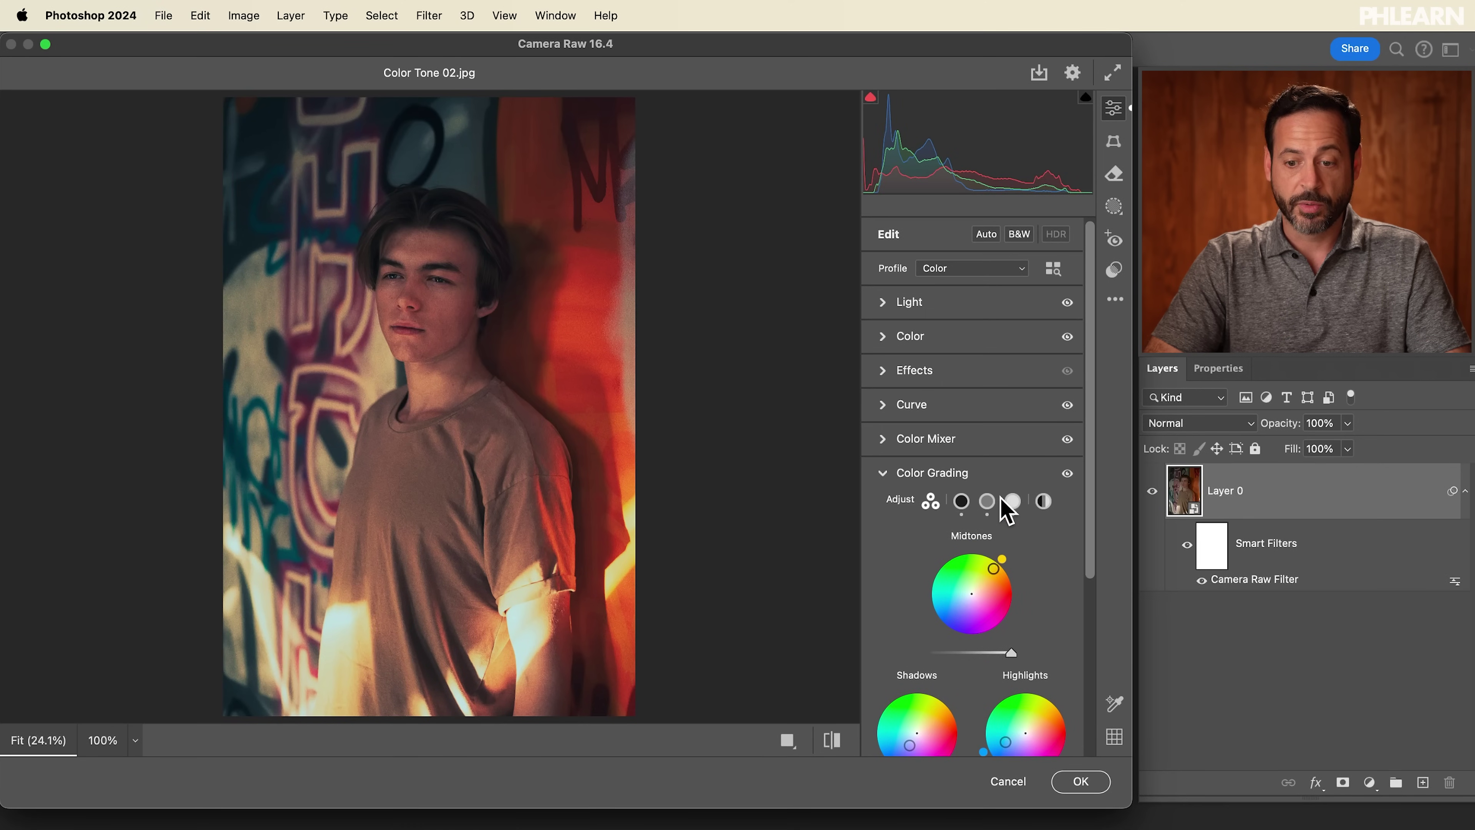
pyautogui.scroll(-2, 1008, 512)
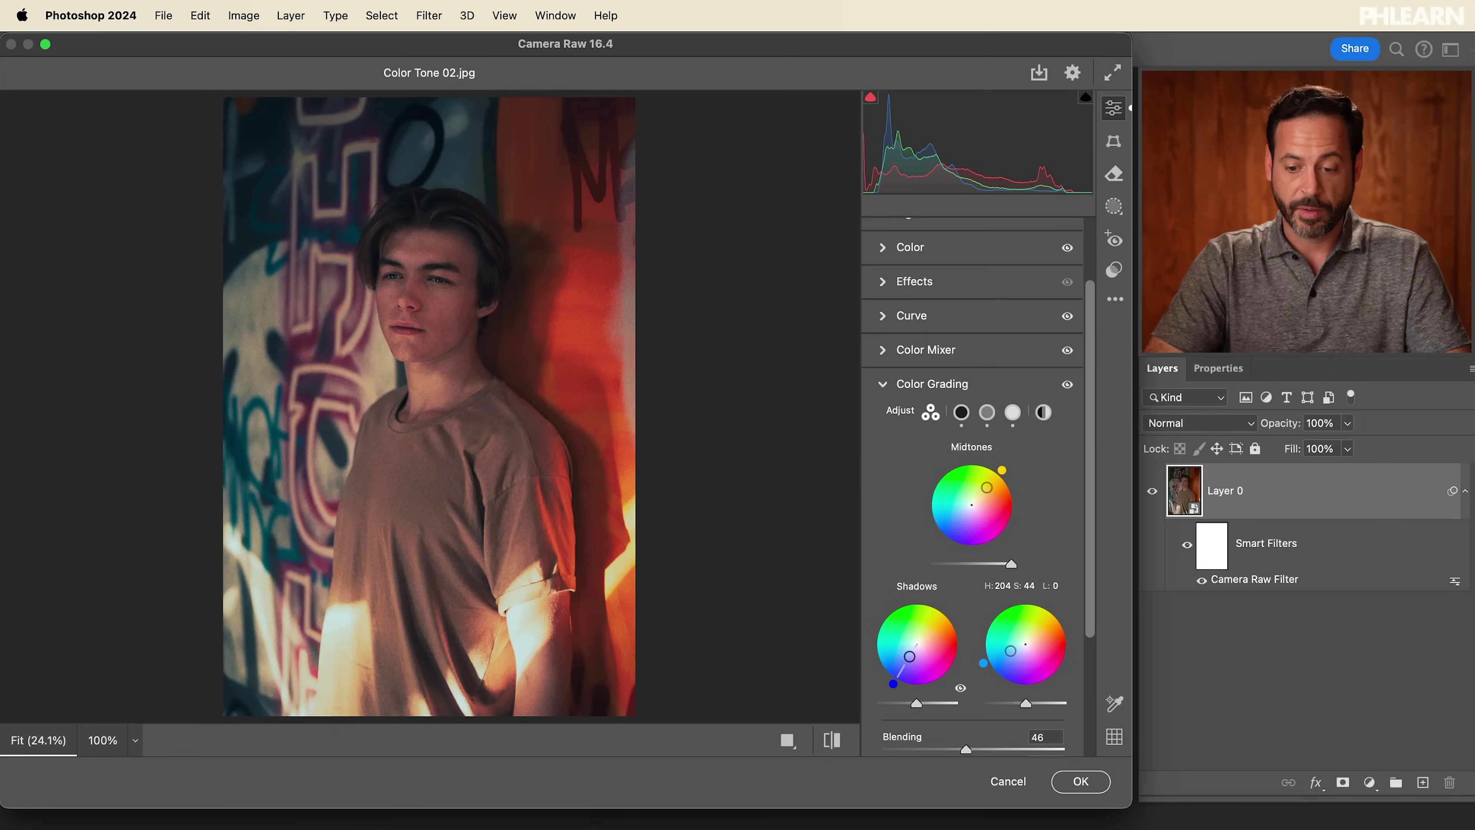
pyautogui.click(1073, 779)
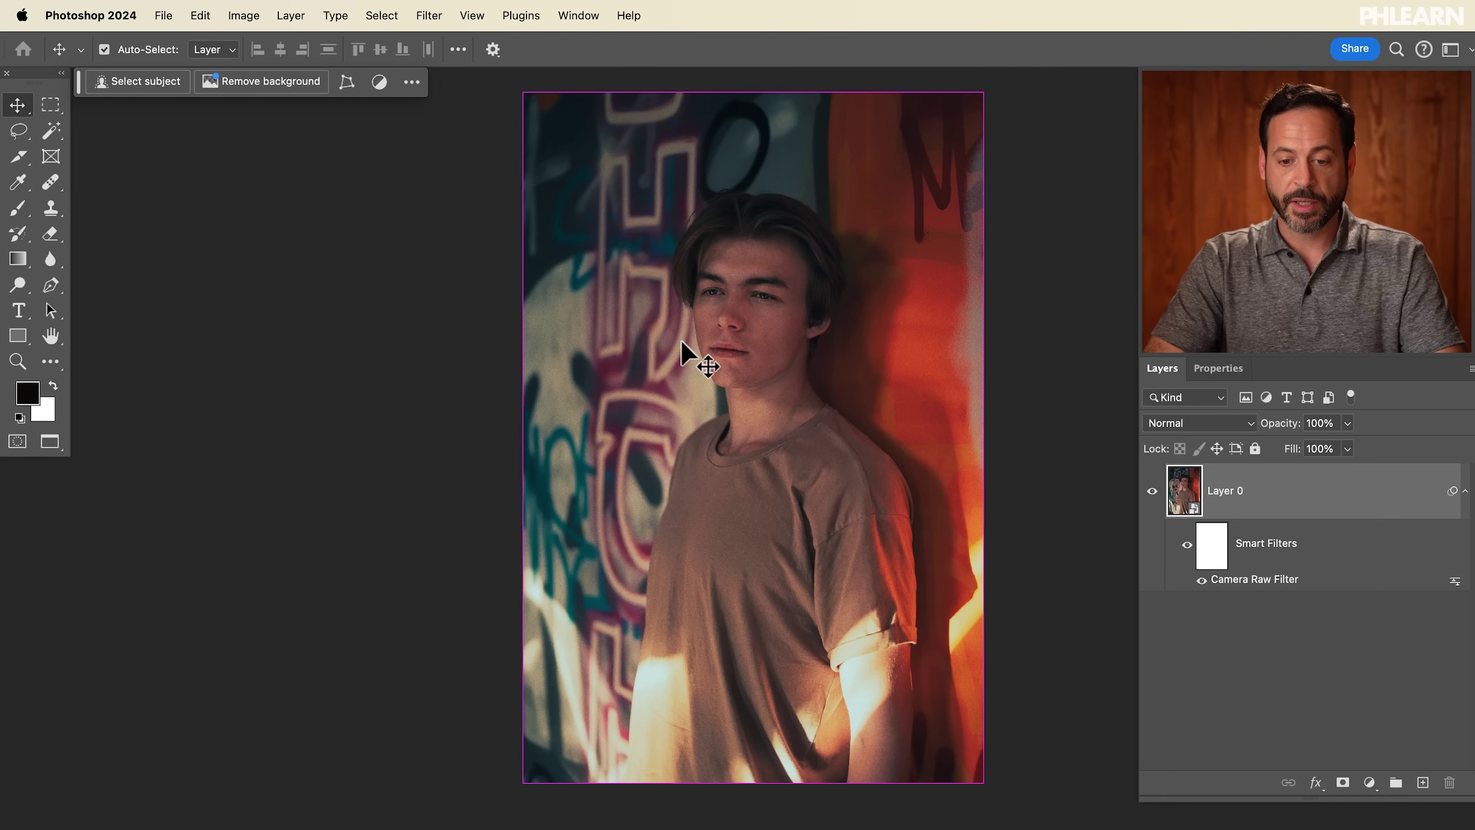
# Set the Camera Raw smart filter's blending opacity to 53% in Normal mode.
pyautogui.scroll(5, 692, 353)
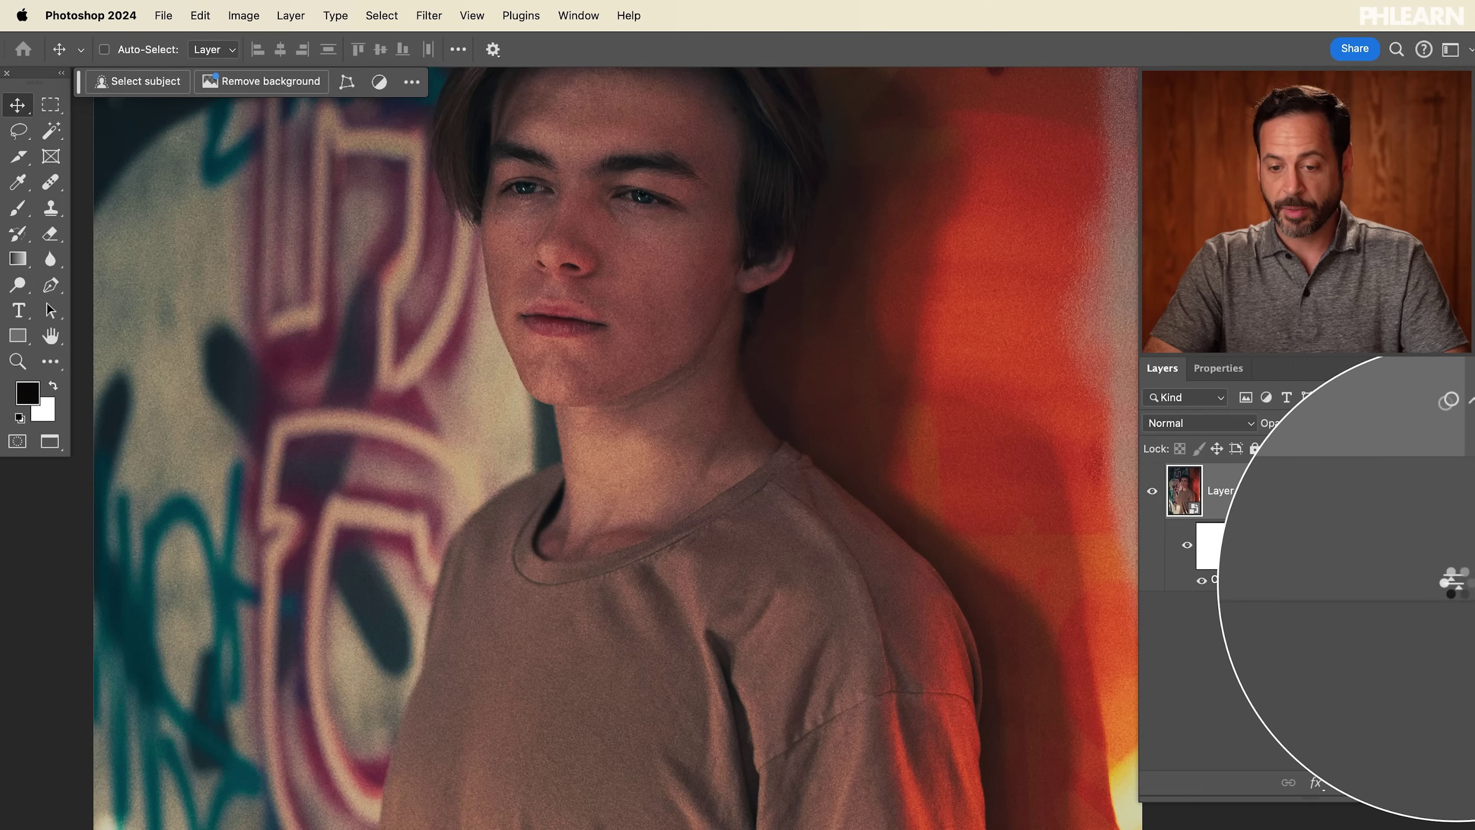
pyautogui.doubleClick(1455, 580)
pyautogui.moveTo(718, 201); pyautogui.dragTo(889, 331)
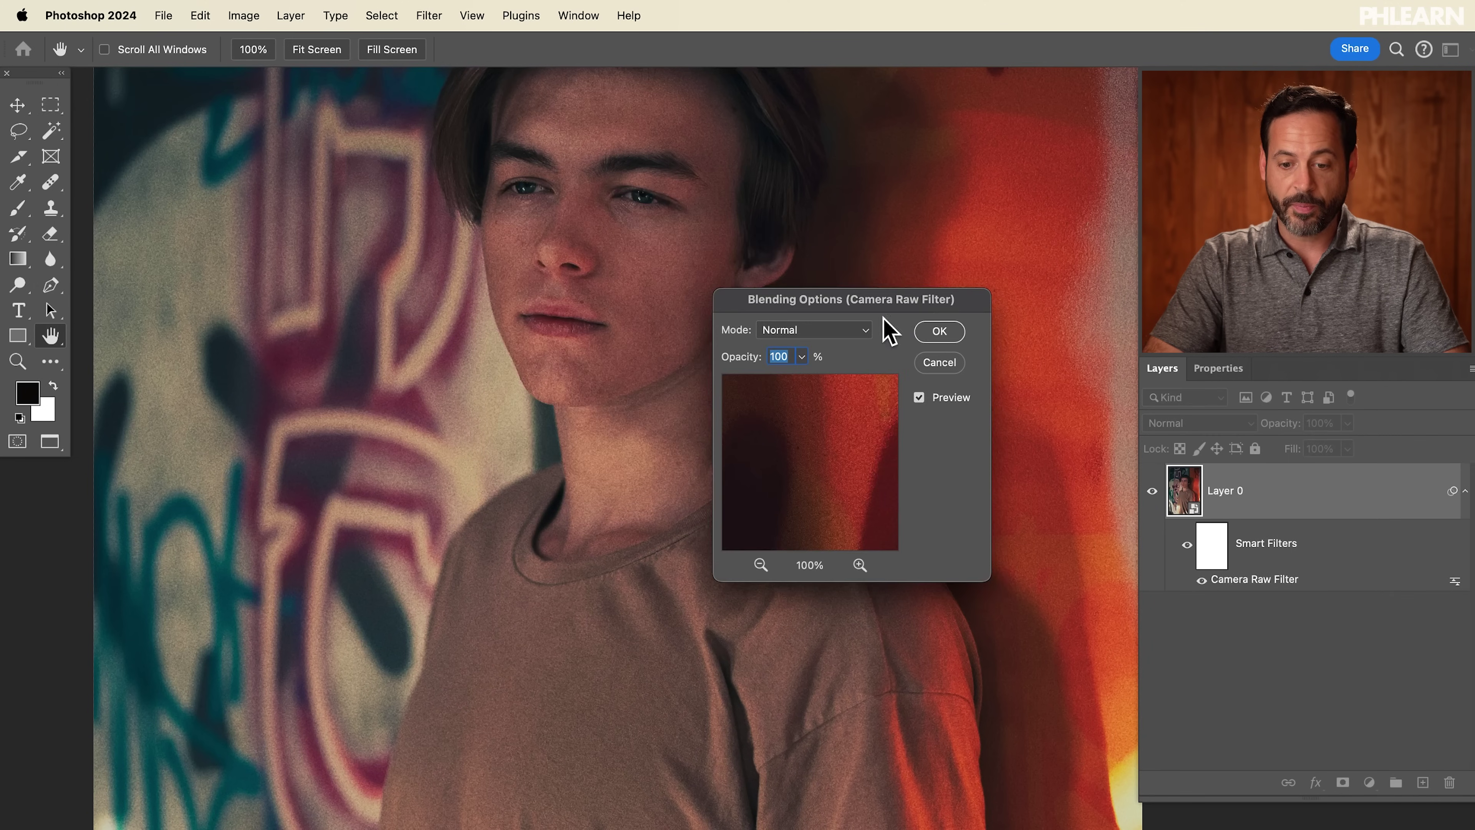
pyautogui.click(802, 356)
pyautogui.moveTo(801, 378); pyautogui.dragTo(761, 377)
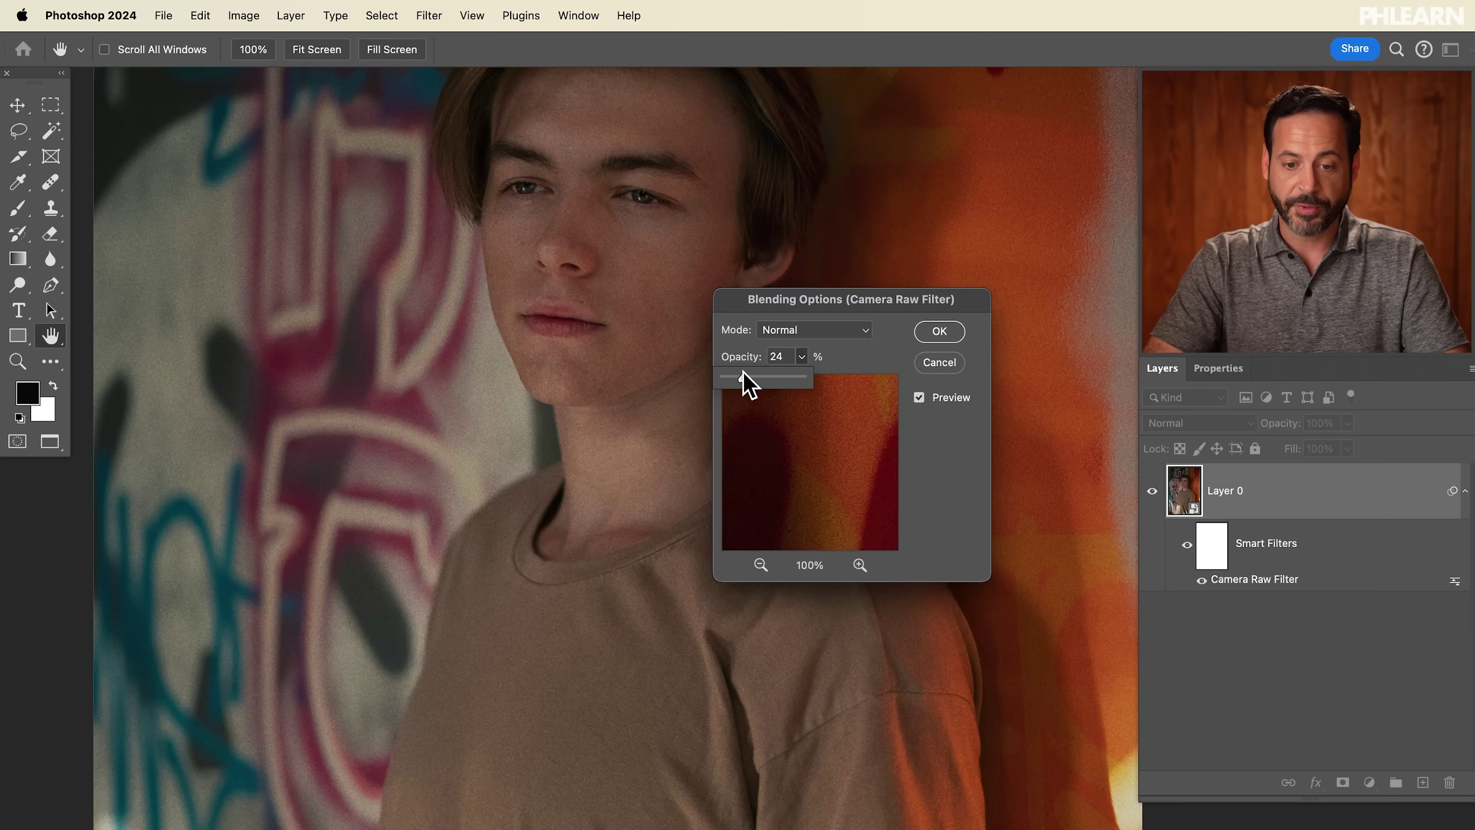
pyautogui.moveTo(748, 383)
pyautogui.mouseDown()
pyautogui.moveTo(825, 384)
pyautogui.moveTo(723, 377)
pyautogui.moveTo(756, 378)
pyautogui.mouseUp()
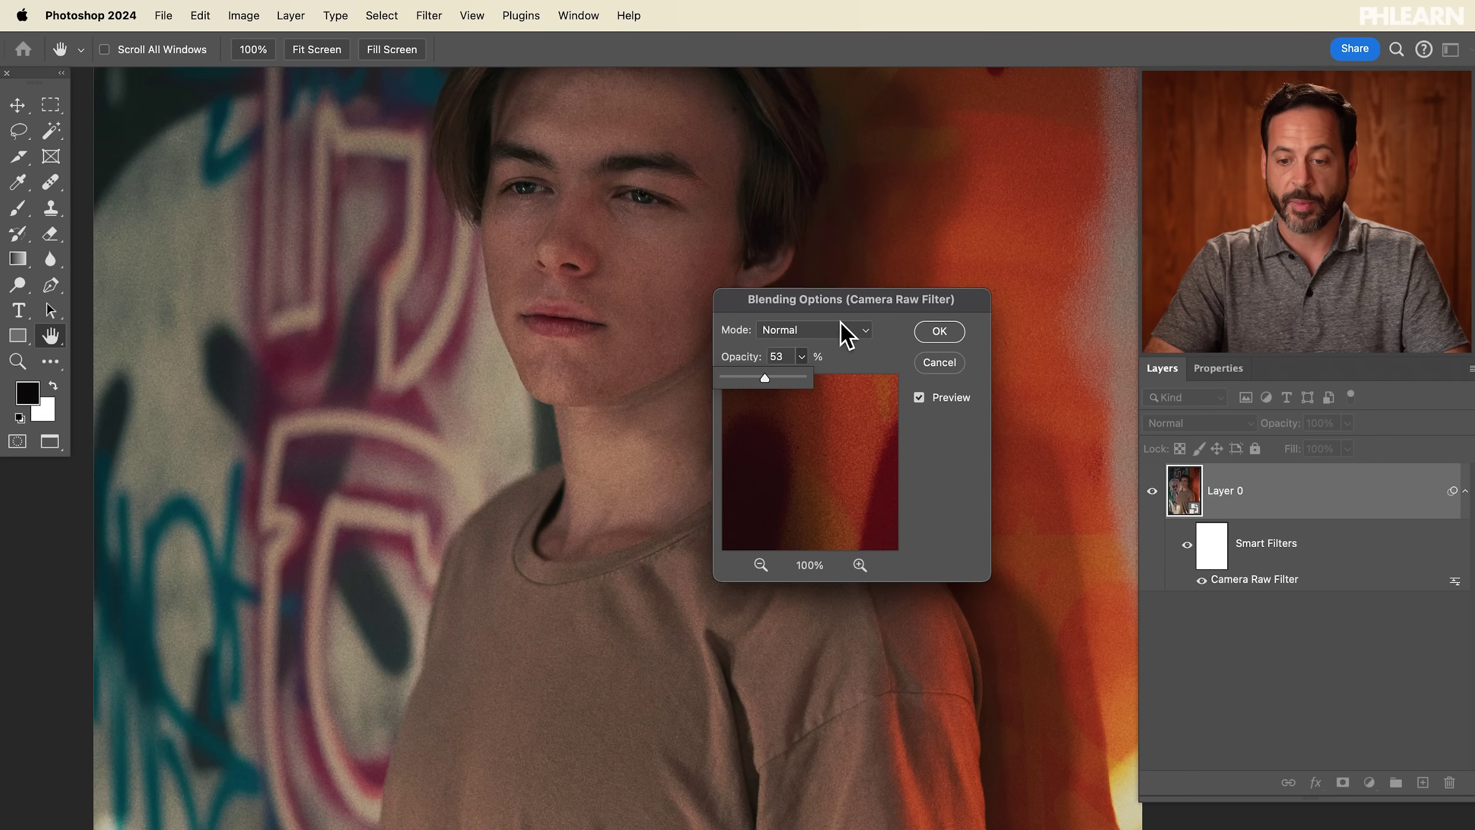
pyautogui.click(941, 332)
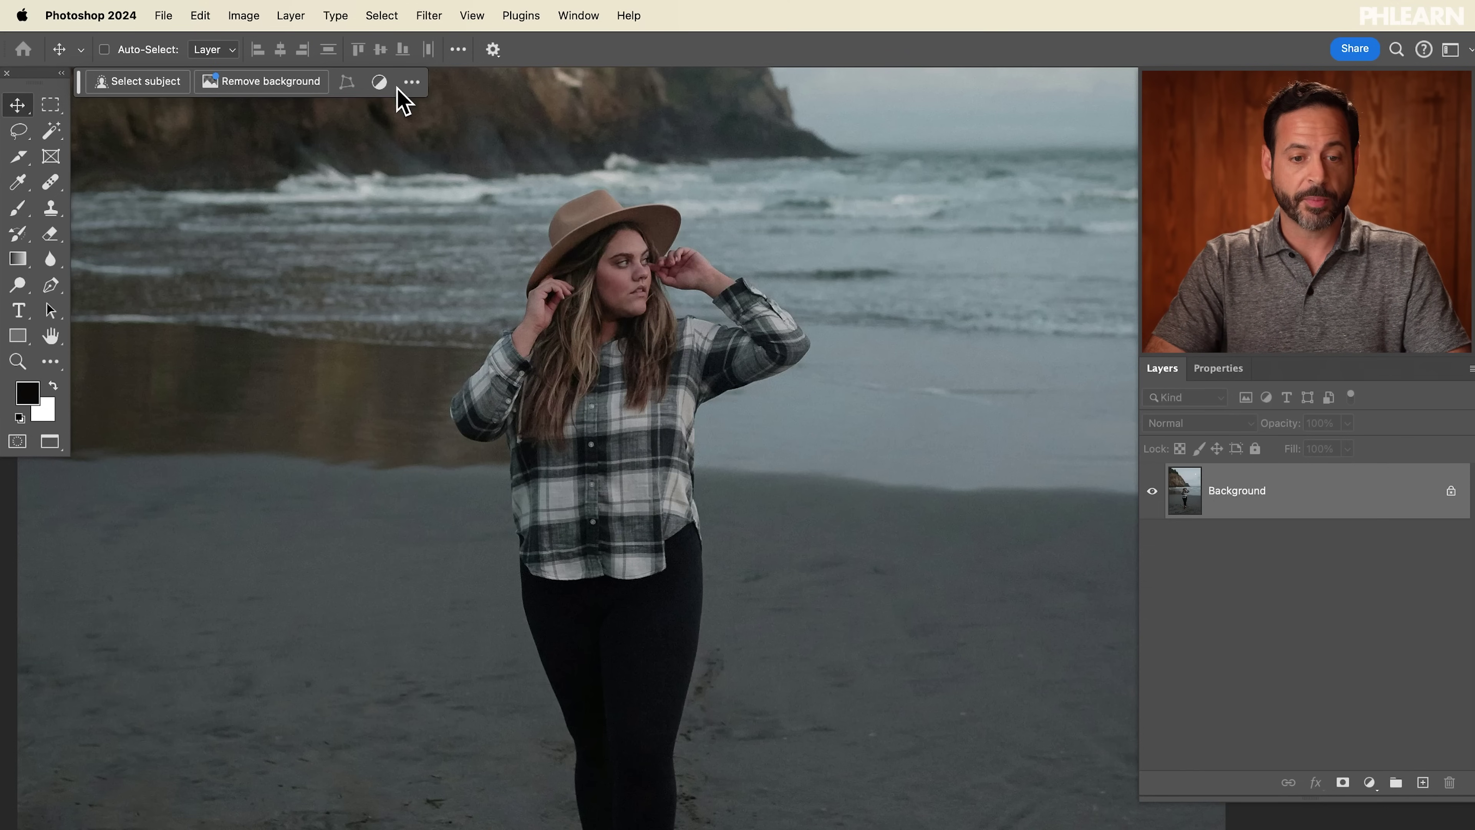
# Convert the beach photo's Background layer to a smart object.
pyautogui.click(290, 15)
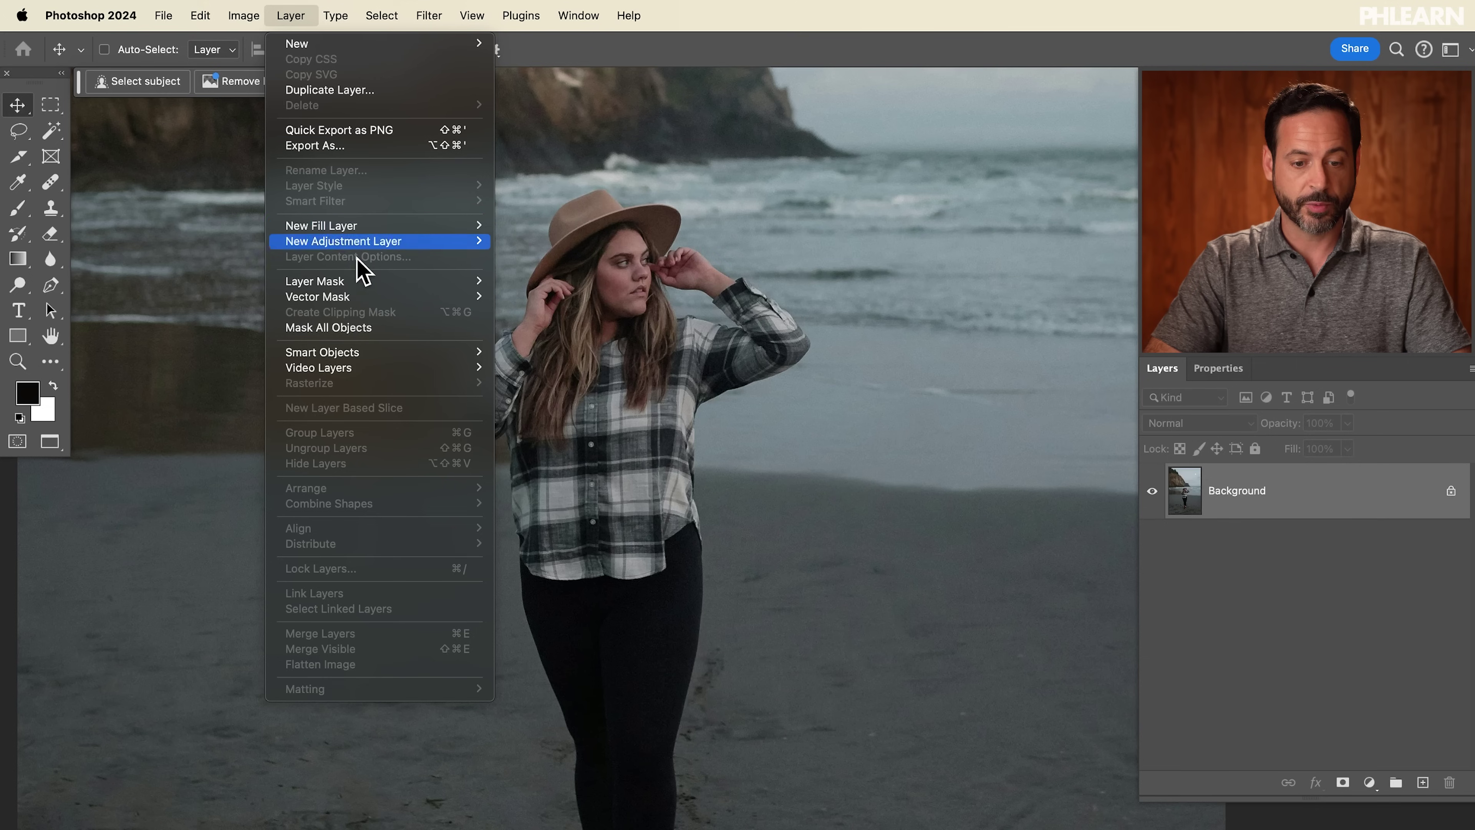
pyautogui.moveTo(347, 353)
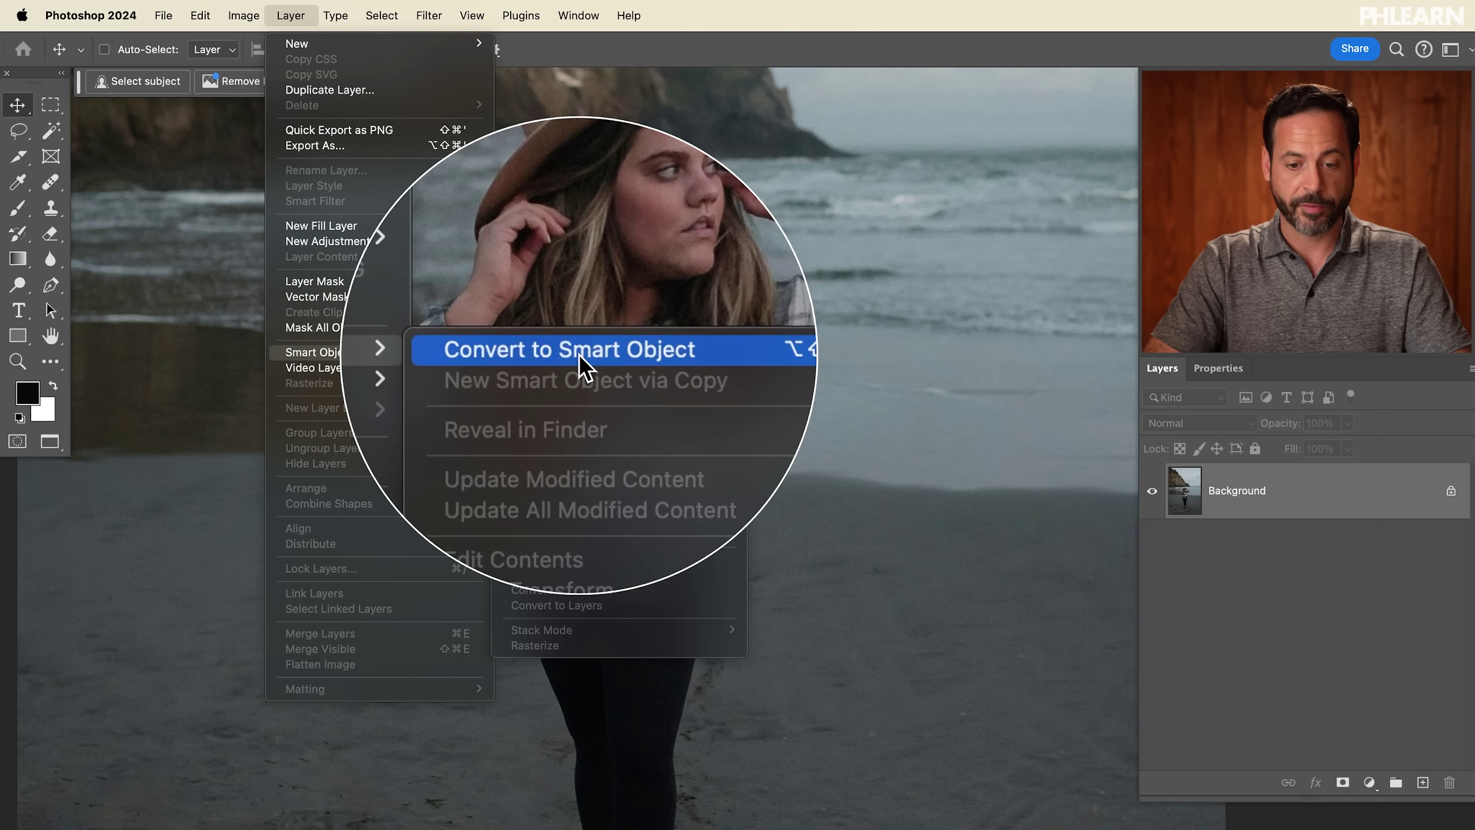
pyautogui.click(578, 347)
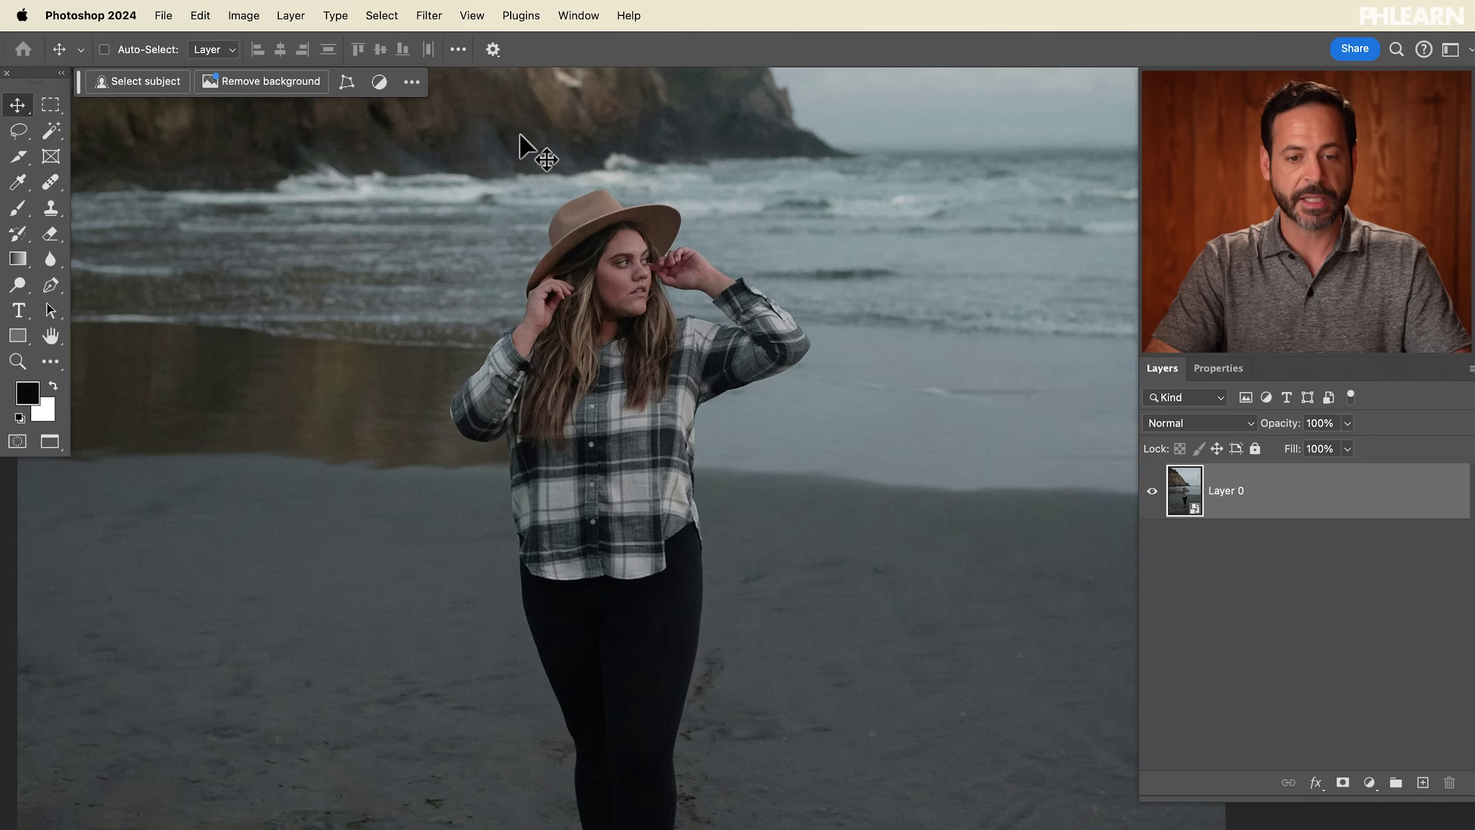
# Open the Camera Raw Filter on the beach photo and apply the Seasons: Summer preset SM06 at amount 100.
pyautogui.click(430, 18)
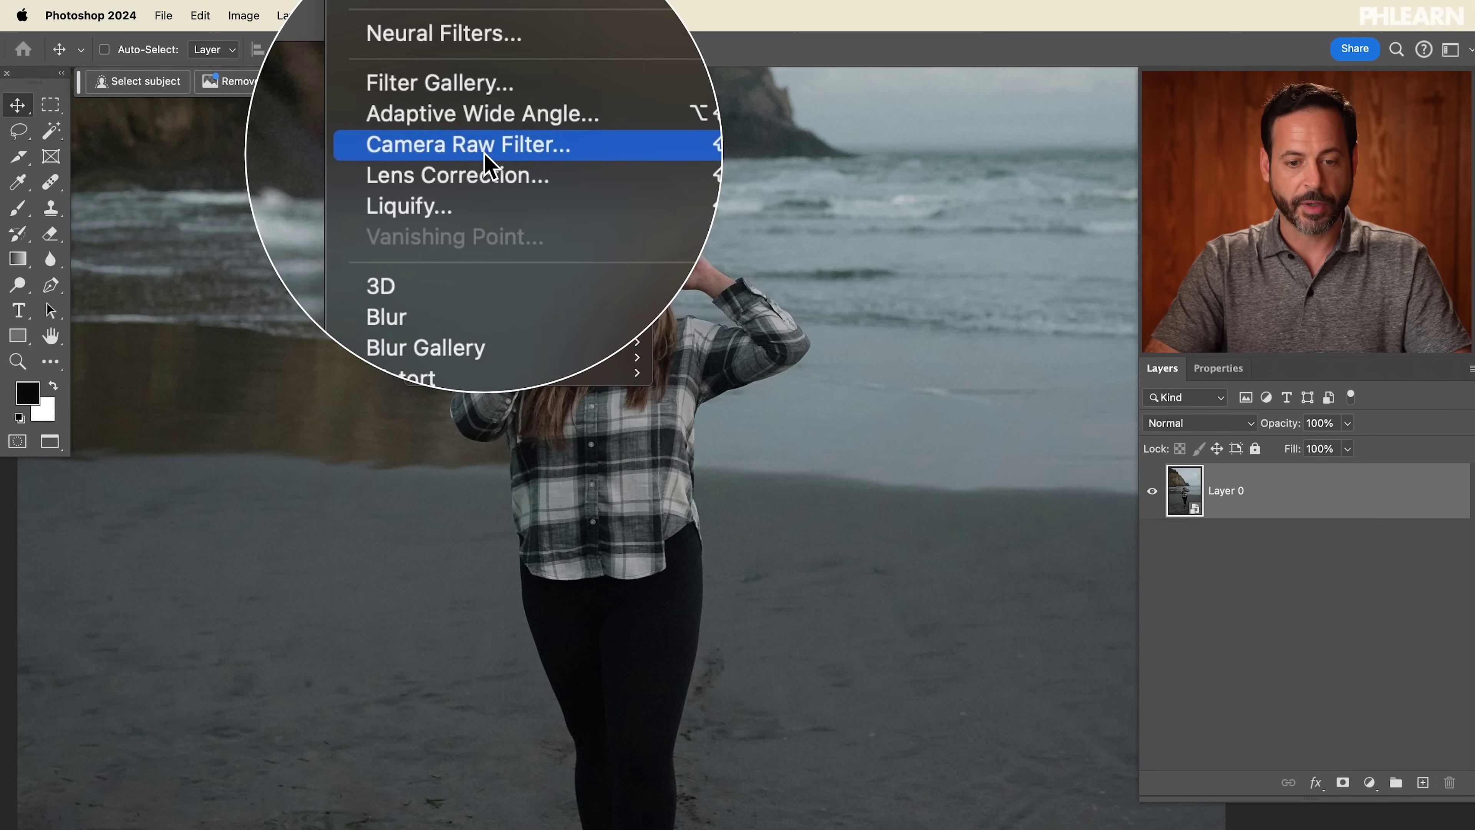
pyautogui.click(486, 151)
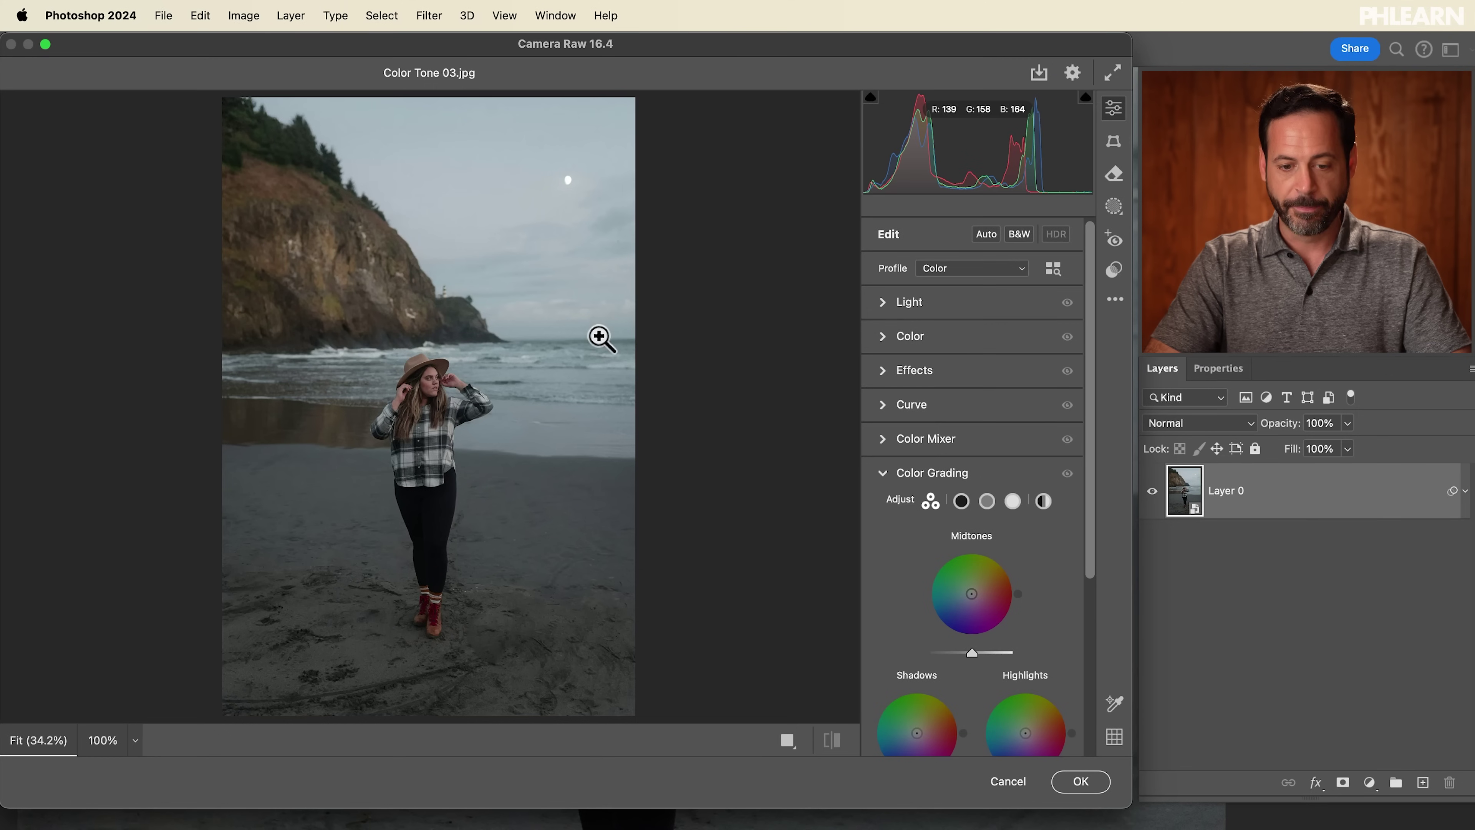
pyautogui.click(418, 416)
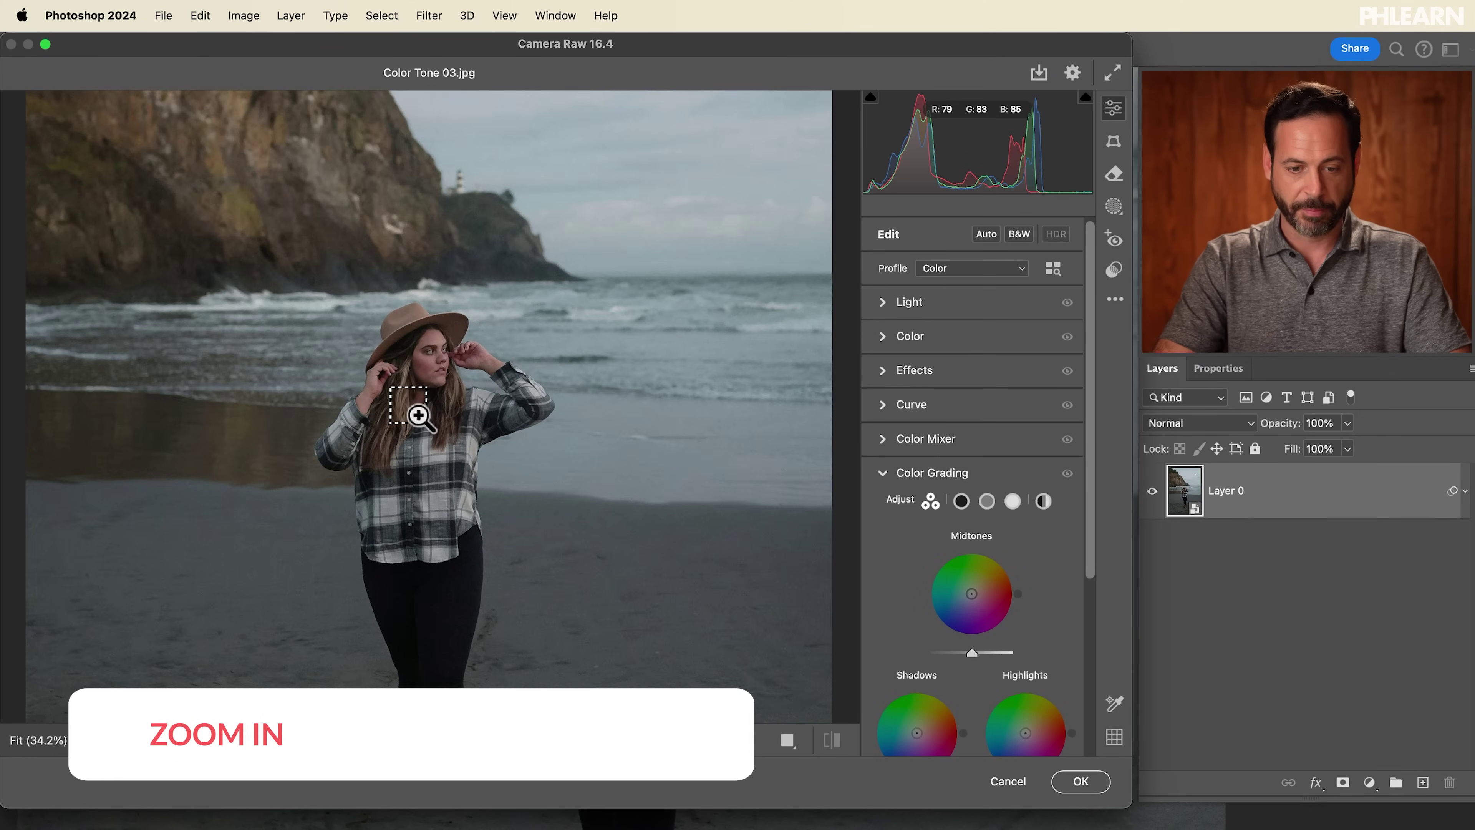
pyautogui.scroll(-2, 920, 423)
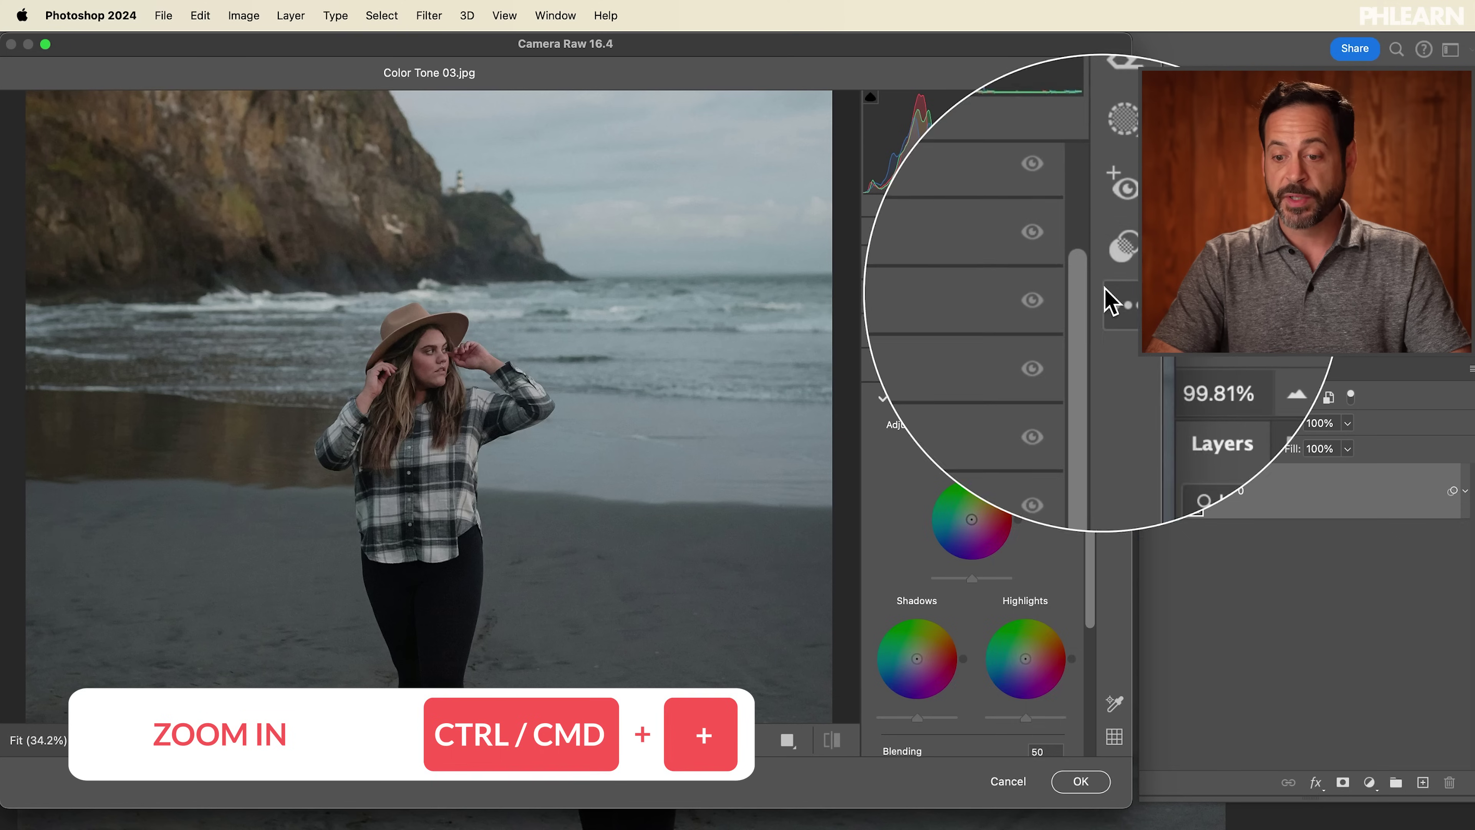
pyautogui.click(1115, 269)
pyautogui.scroll(-5, 966, 441)
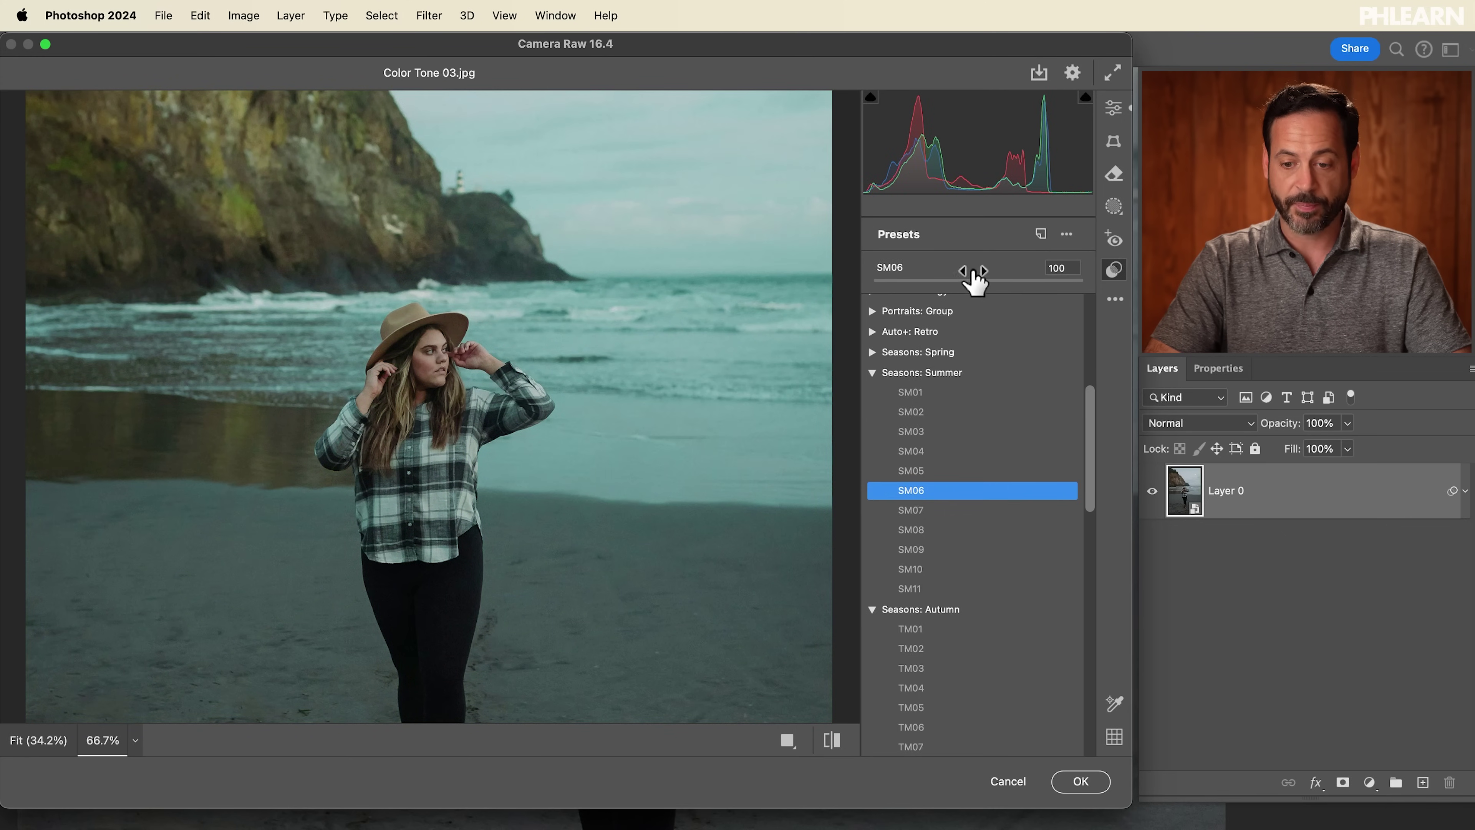
pyautogui.moveTo(978, 280)
pyautogui.mouseDown()
pyautogui.moveTo(901, 281)
pyautogui.moveTo(1000, 281)
pyautogui.moveTo(957, 282)
pyautogui.moveTo(977, 283)
pyautogui.mouseUp()
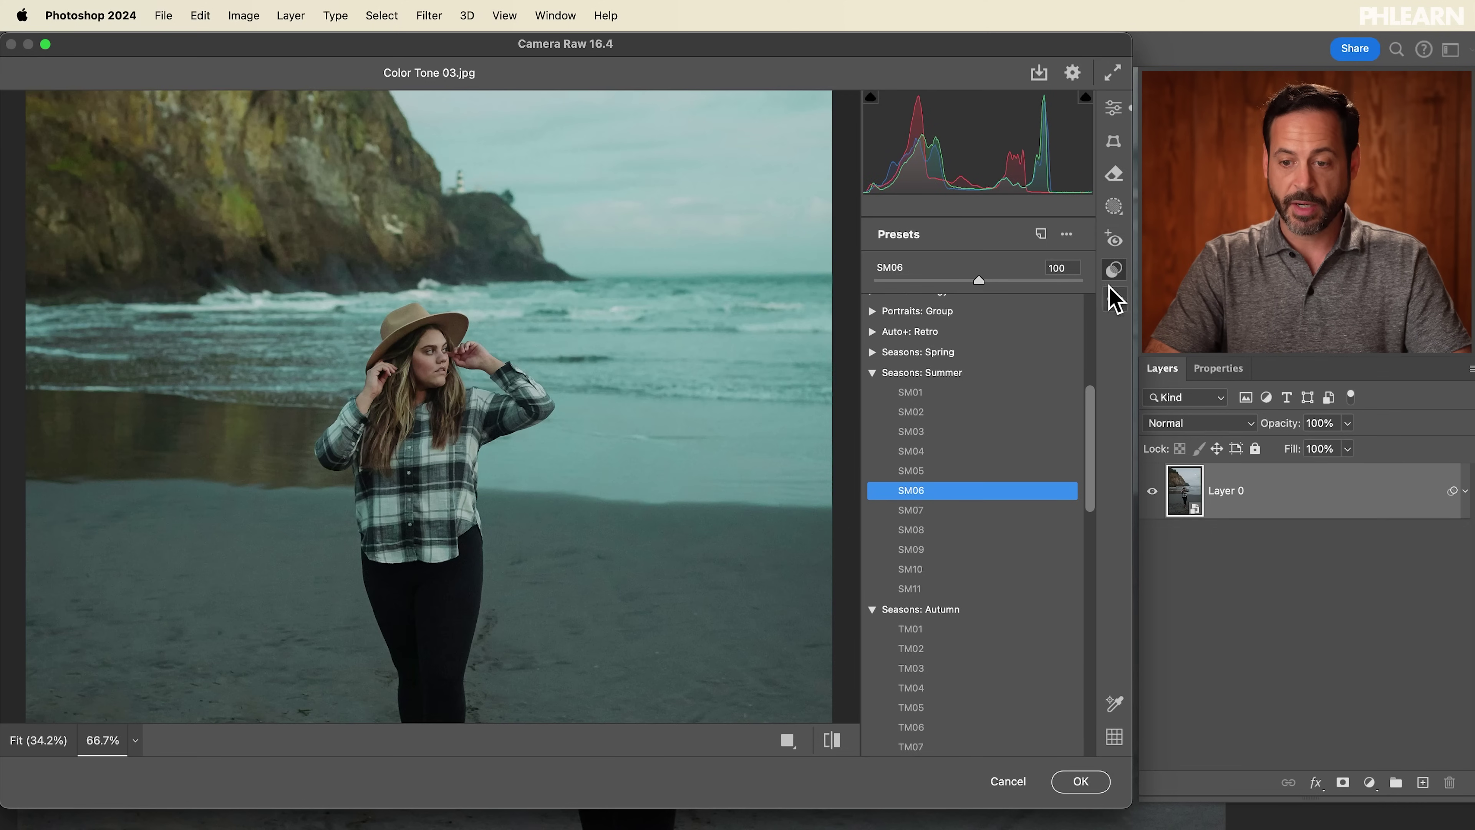
# Color grade shadows to hue 297, saturation 7, midtones to hue 170, saturation 7, and highlights to hue 72, saturation 18, and commit the filter.
pyautogui.click(1115, 110)
pyautogui.scroll(-2, 969, 420)
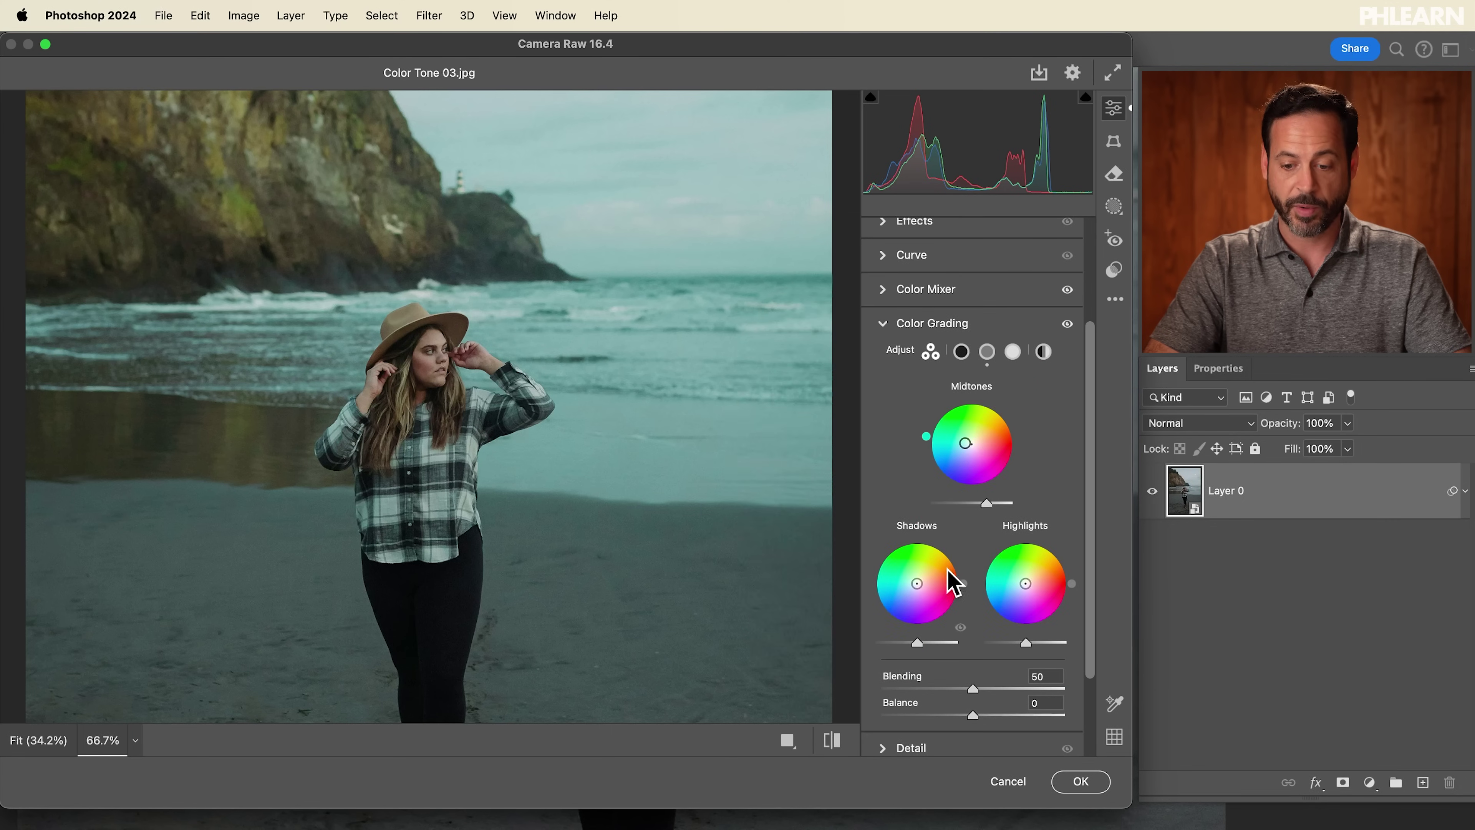
pyautogui.moveTo(917, 584); pyautogui.dragTo(917, 586)
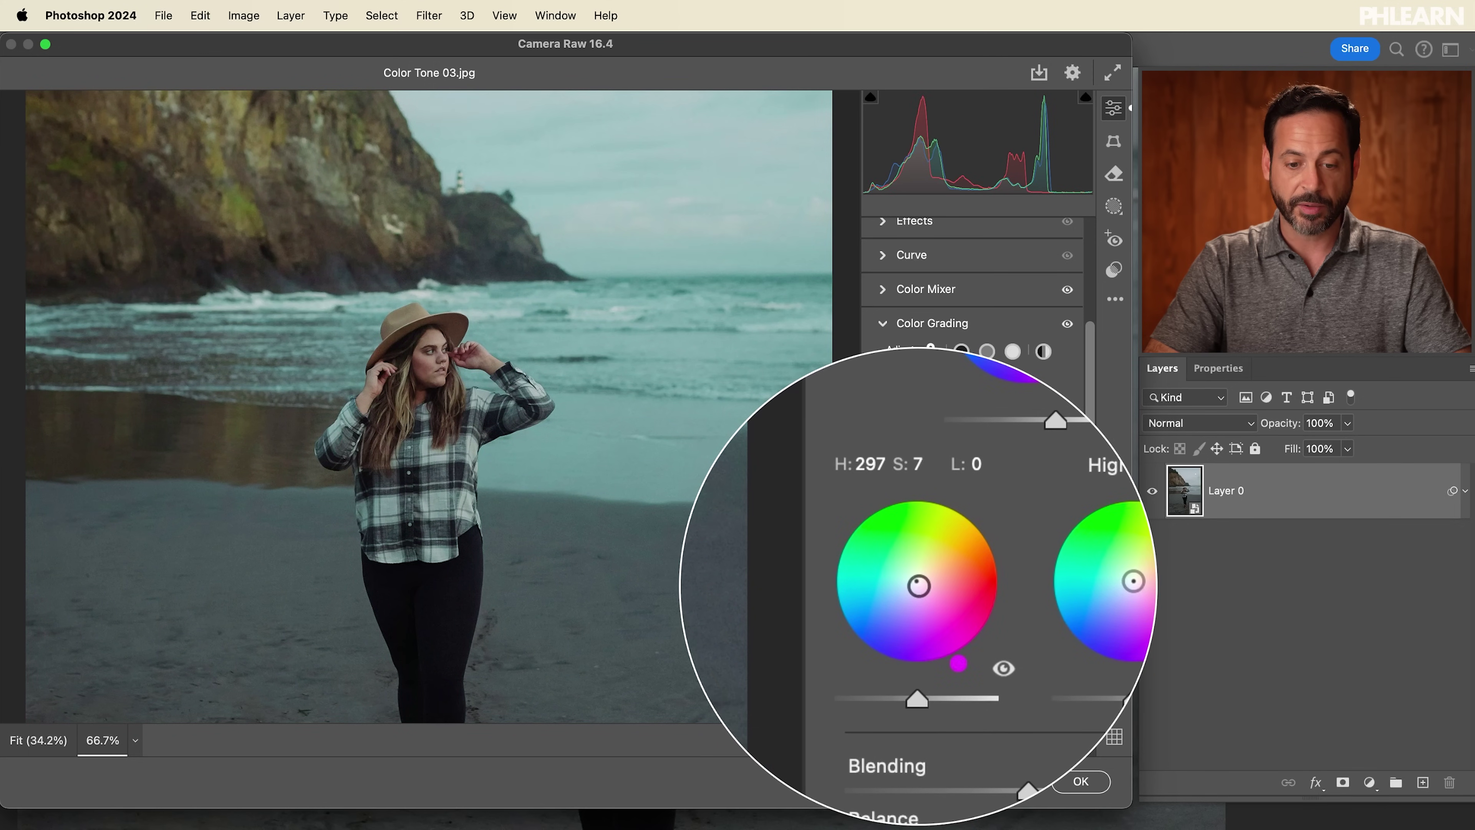
pyautogui.moveTo(965, 451); pyautogui.dragTo(970, 444)
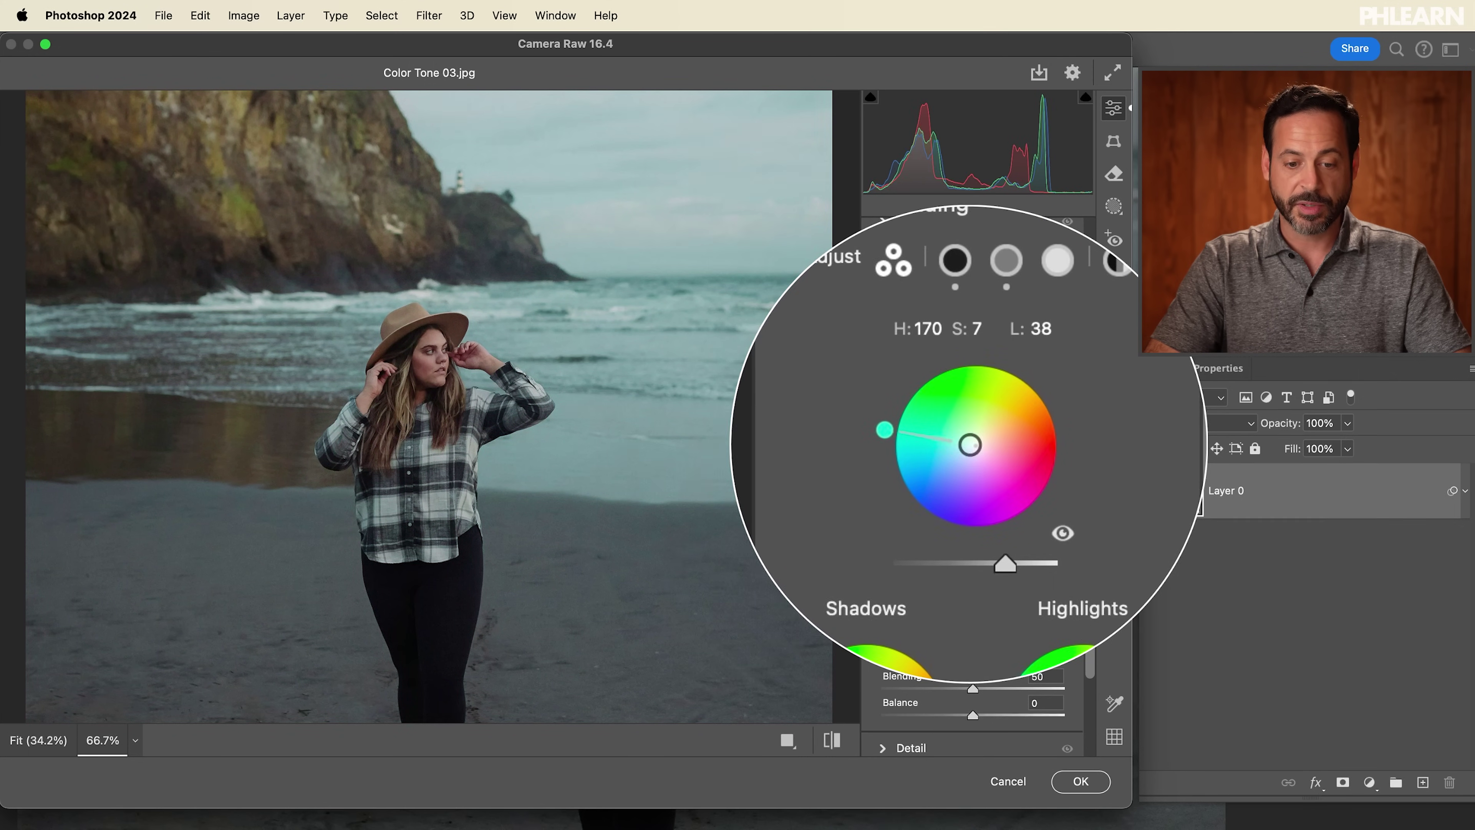
pyautogui.moveTo(1020, 588); pyautogui.dragTo(1029, 577)
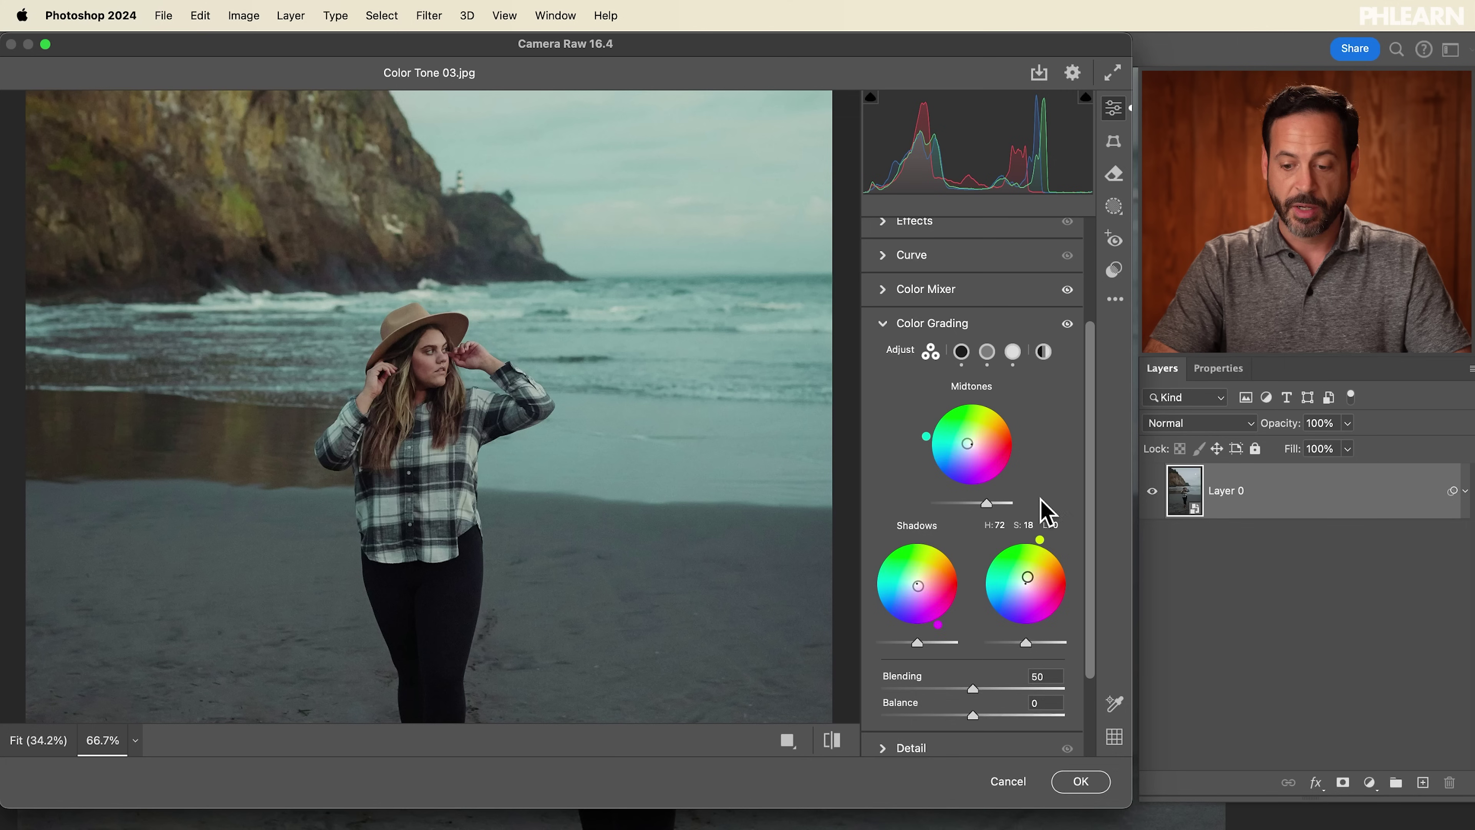
pyautogui.click(1081, 781)
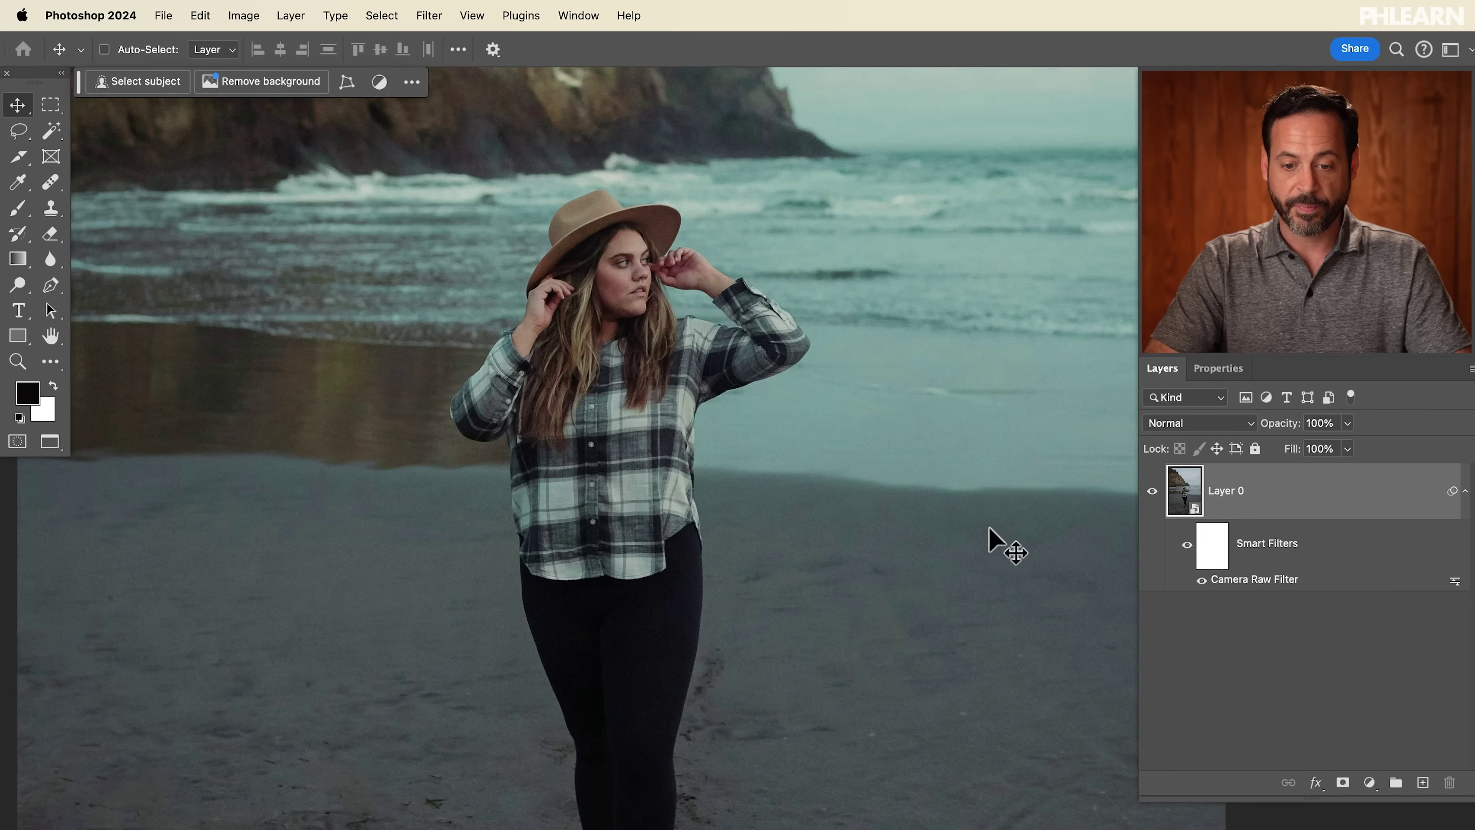
# Compare the beach photo before and after grading, at full view and close up, by toggling its Smart Filters visibility.
pyautogui.scroll(5, 989, 529)
pyautogui.press('super+0')
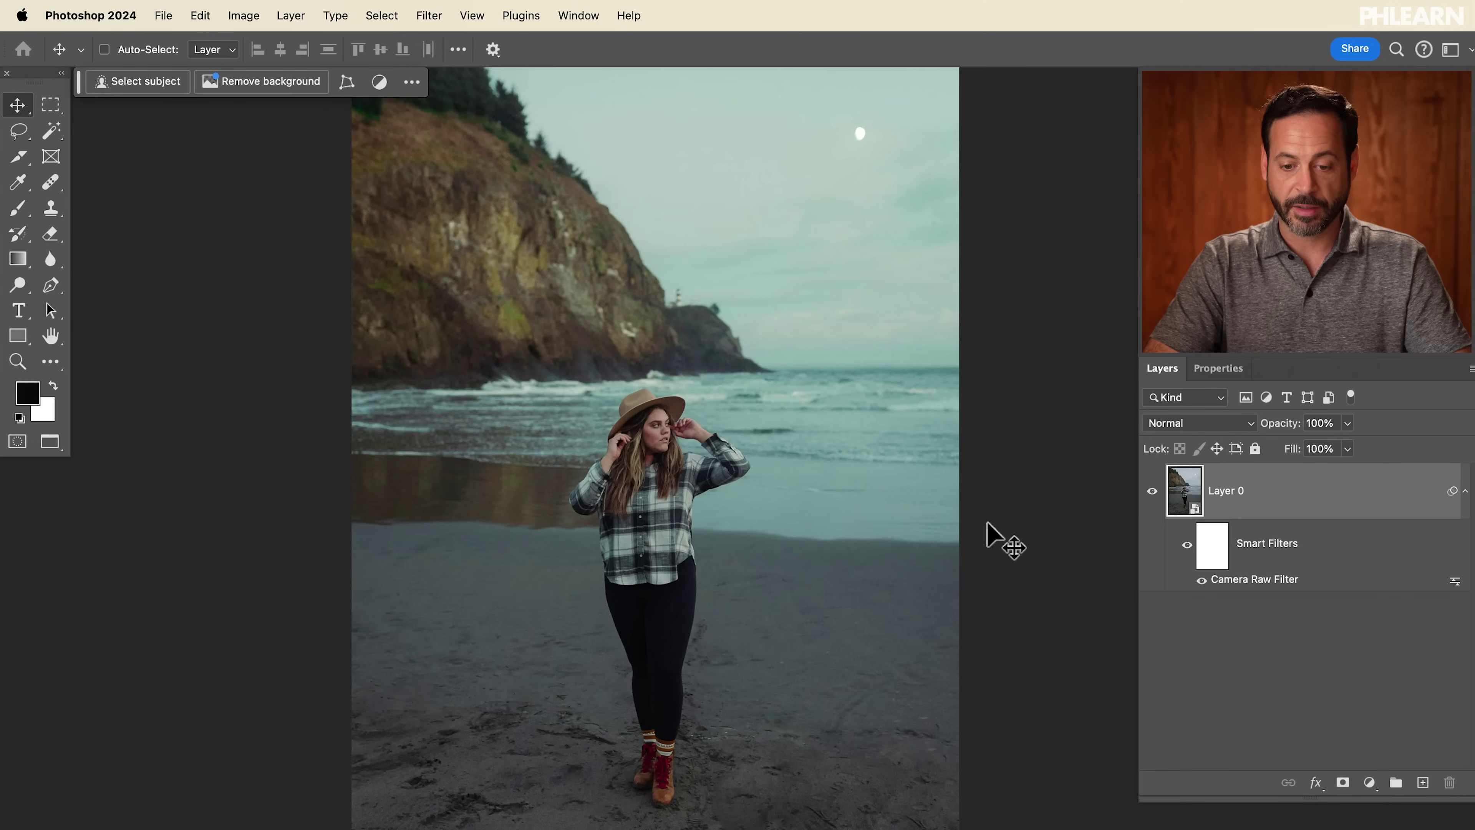
pyautogui.scroll(-3, 989, 529)
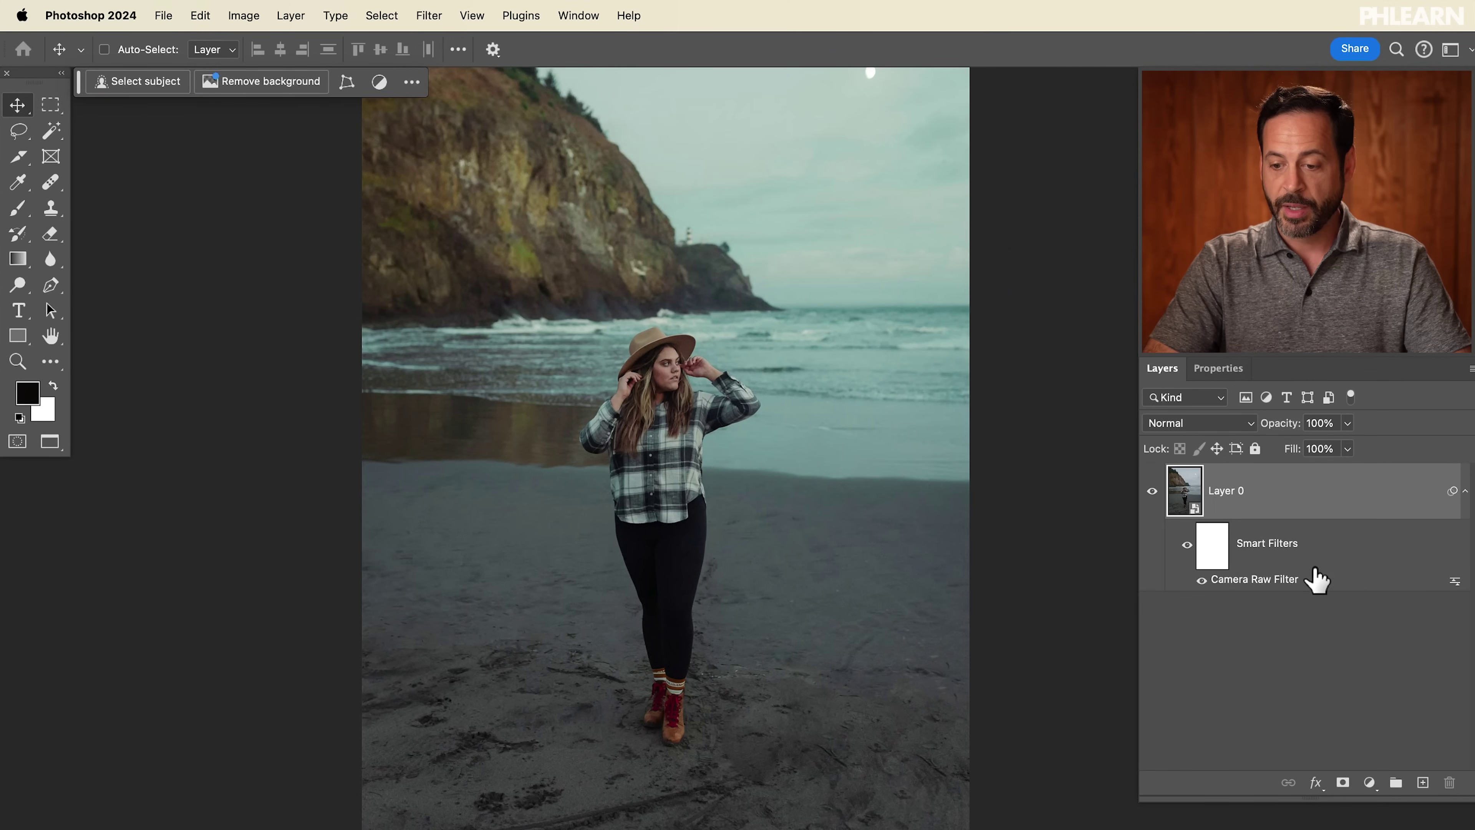
pyautogui.click(1187, 544)
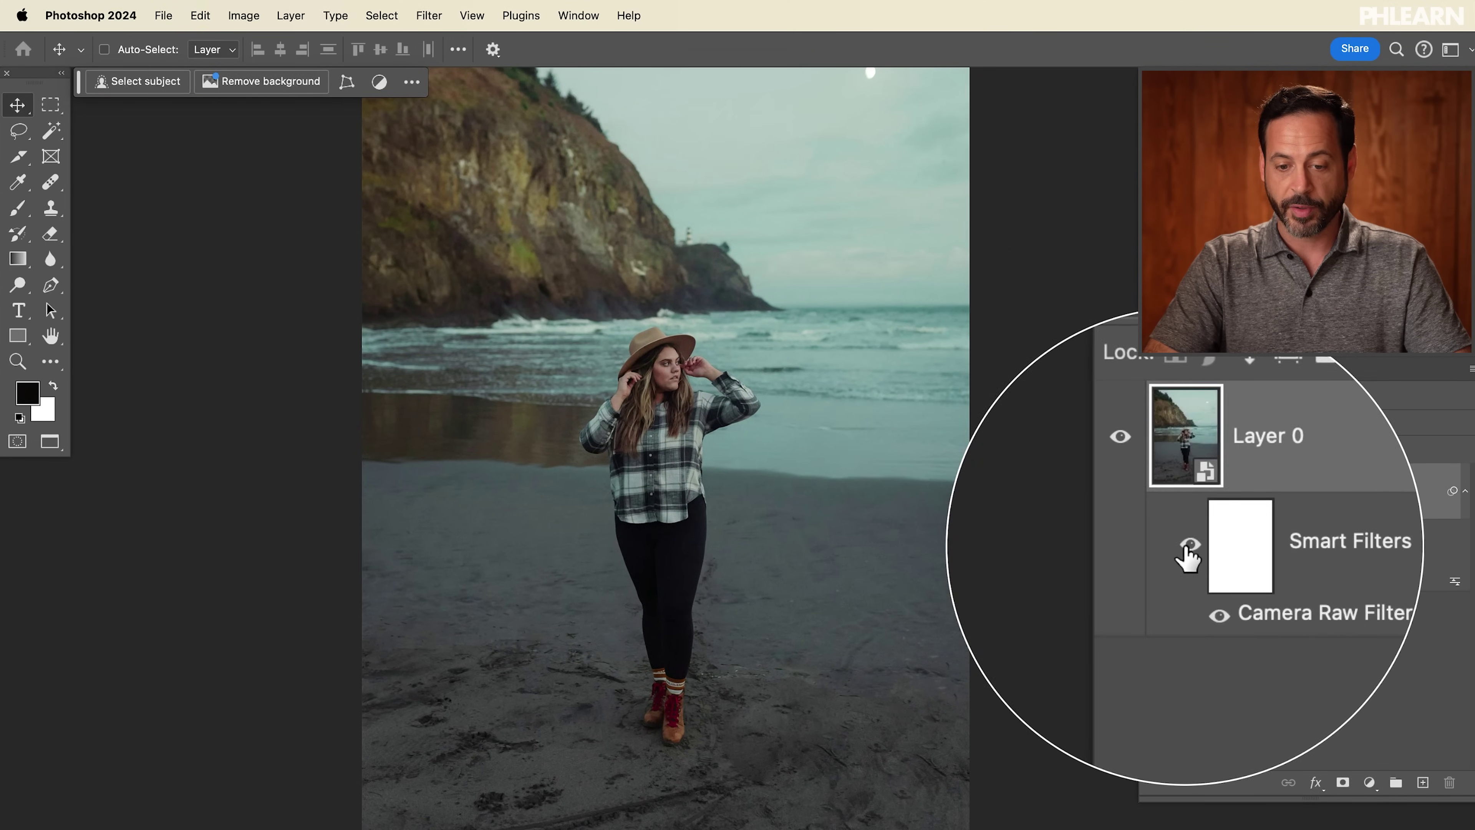
pyautogui.click(1188, 544)
pyautogui.scroll(5, 818, 409)
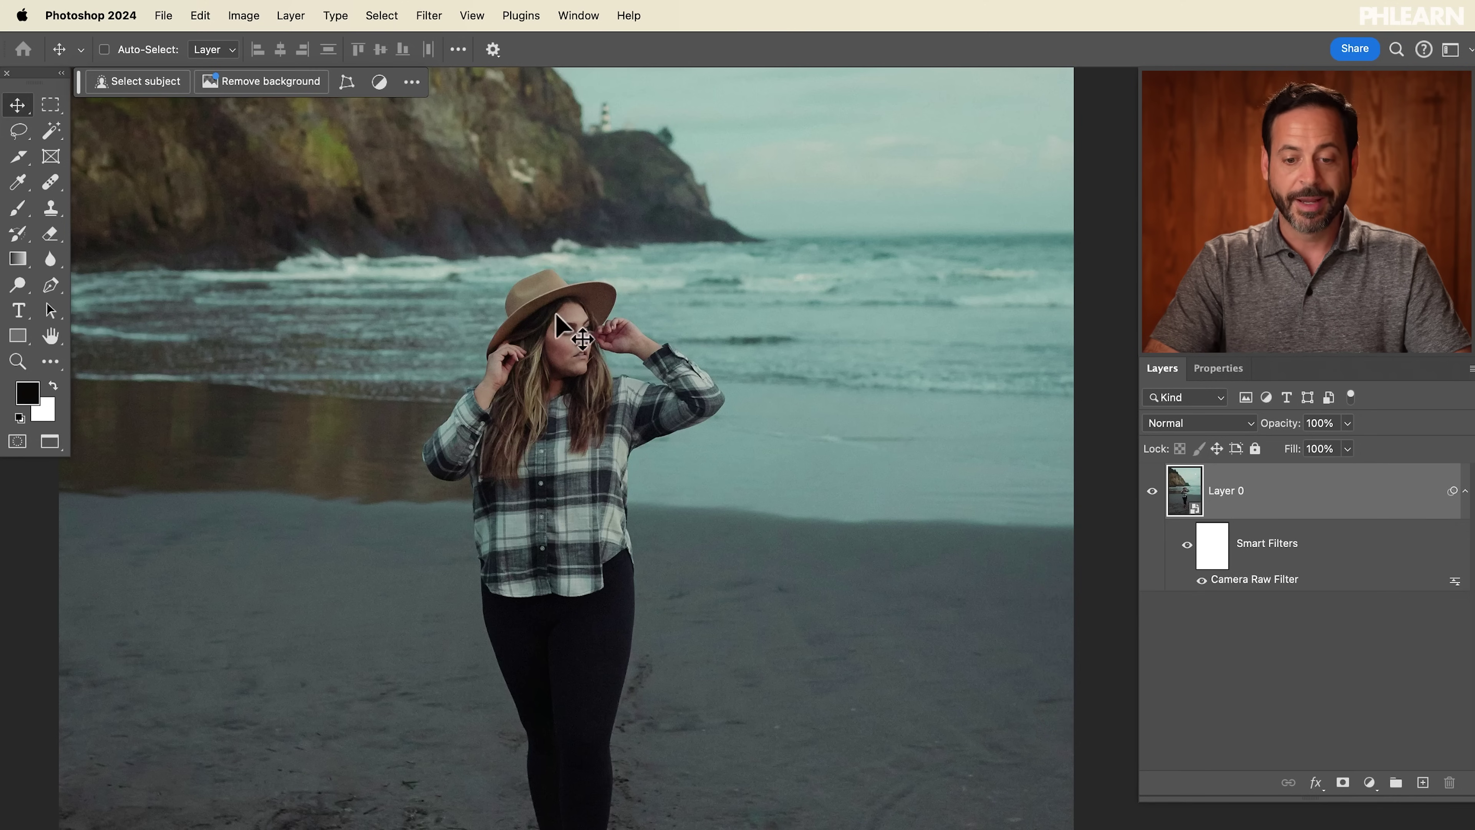
pyautogui.click(1187, 546)
pyautogui.click(1188, 546)
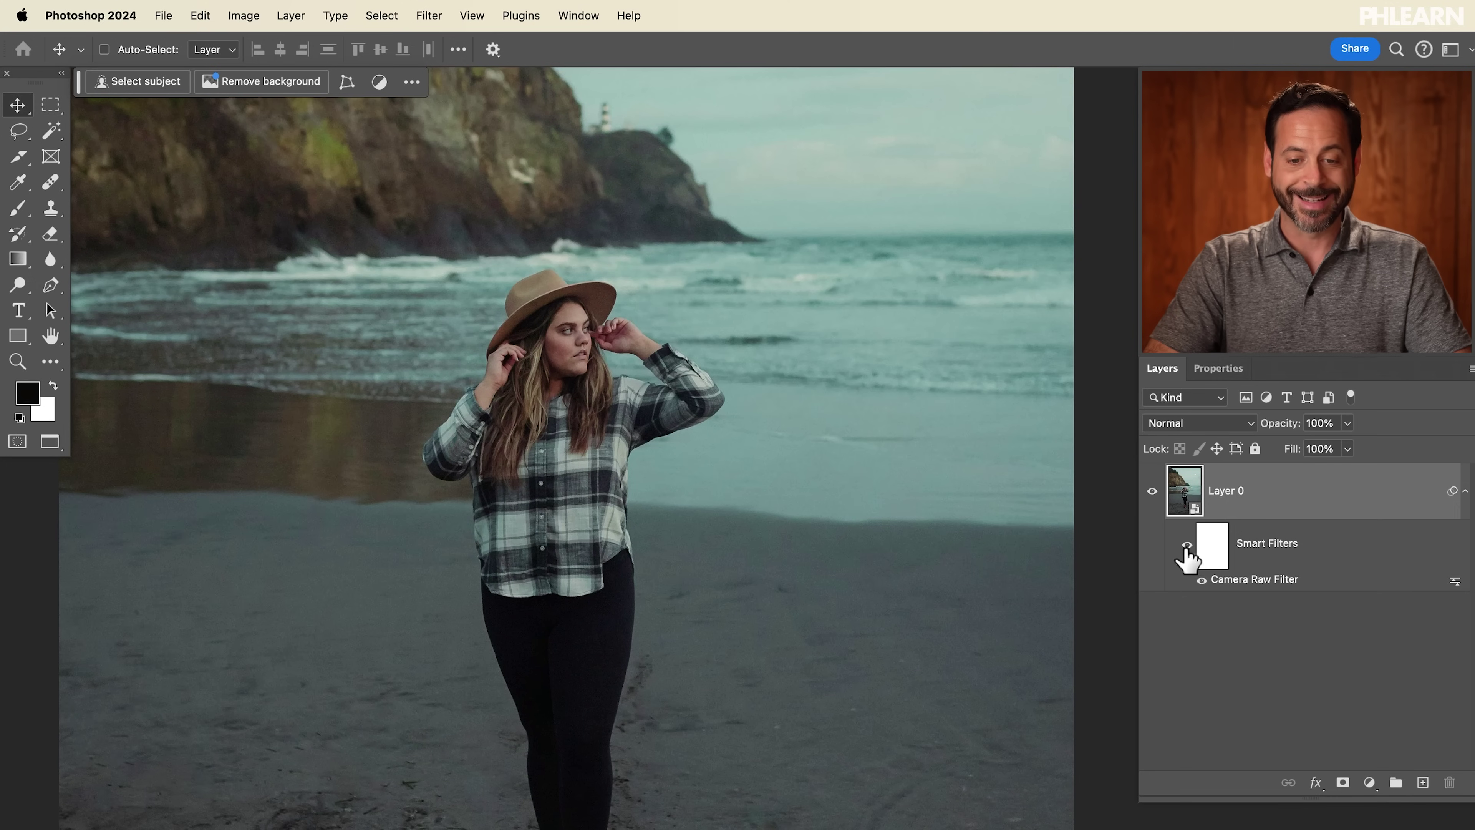